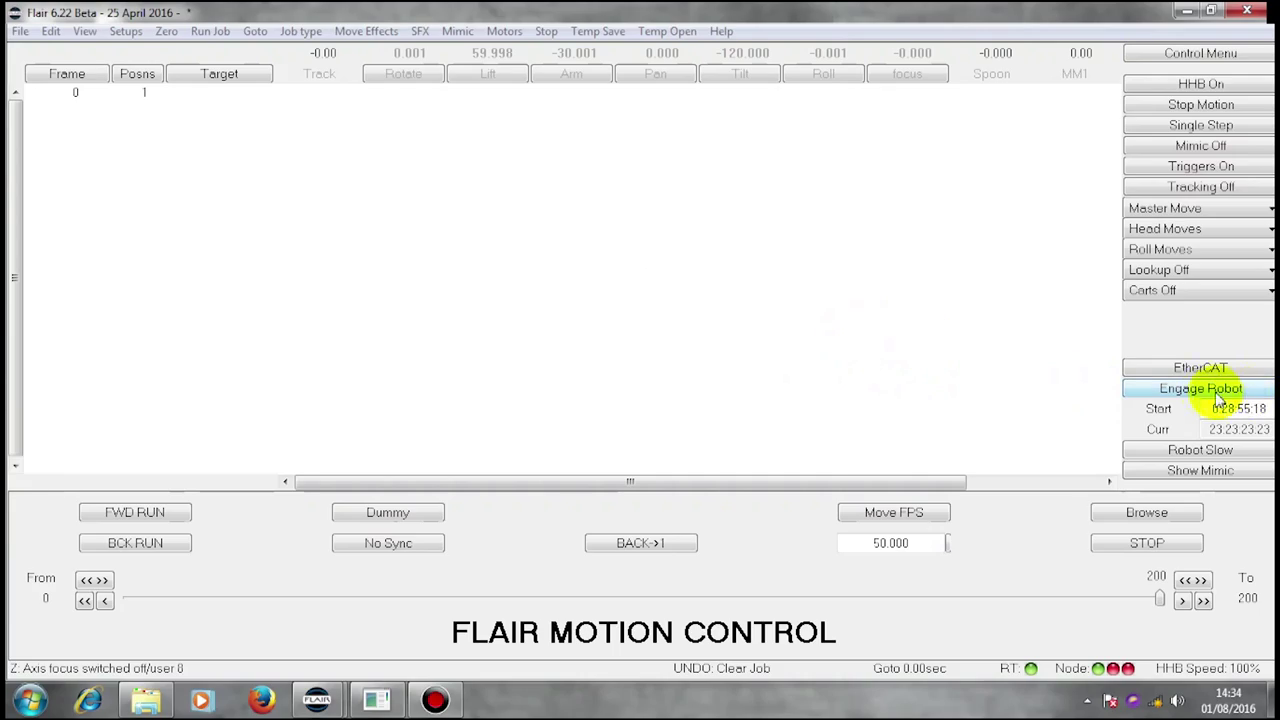
# Engage live robot control and toggle the focus and Track axis headers.
pyautogui.click(1205, 395)
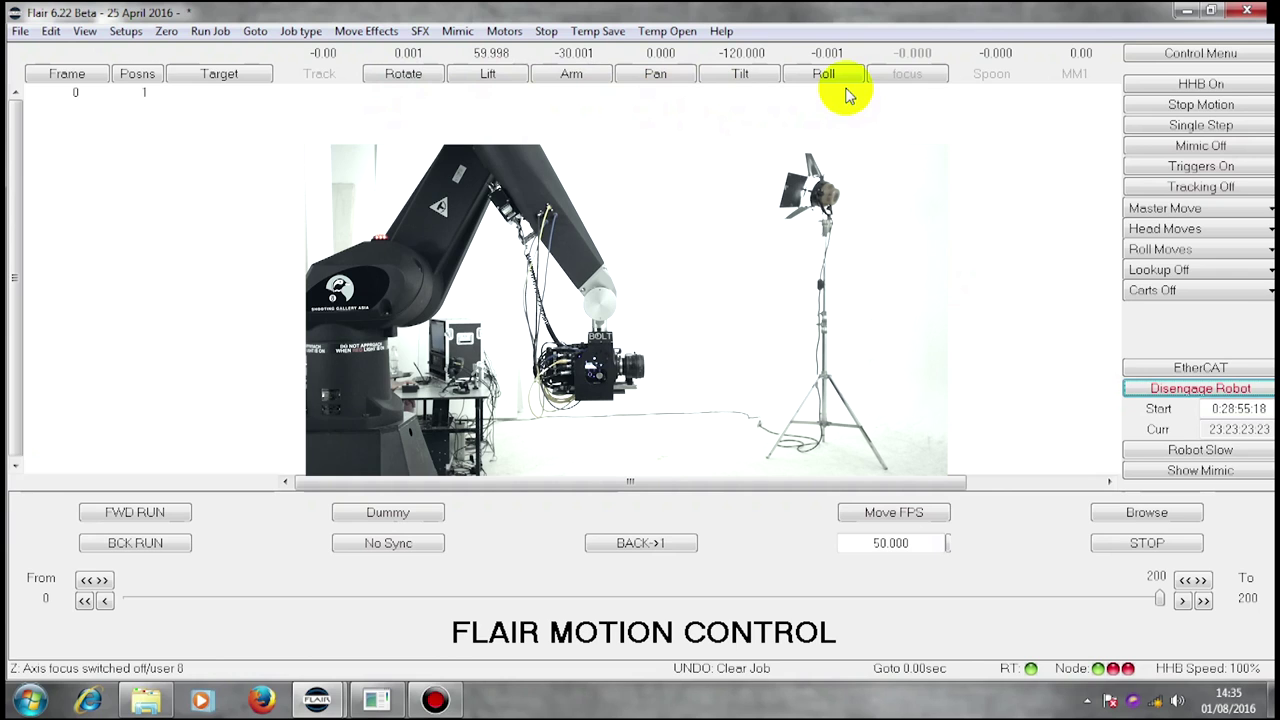
pyautogui.click(910, 80)
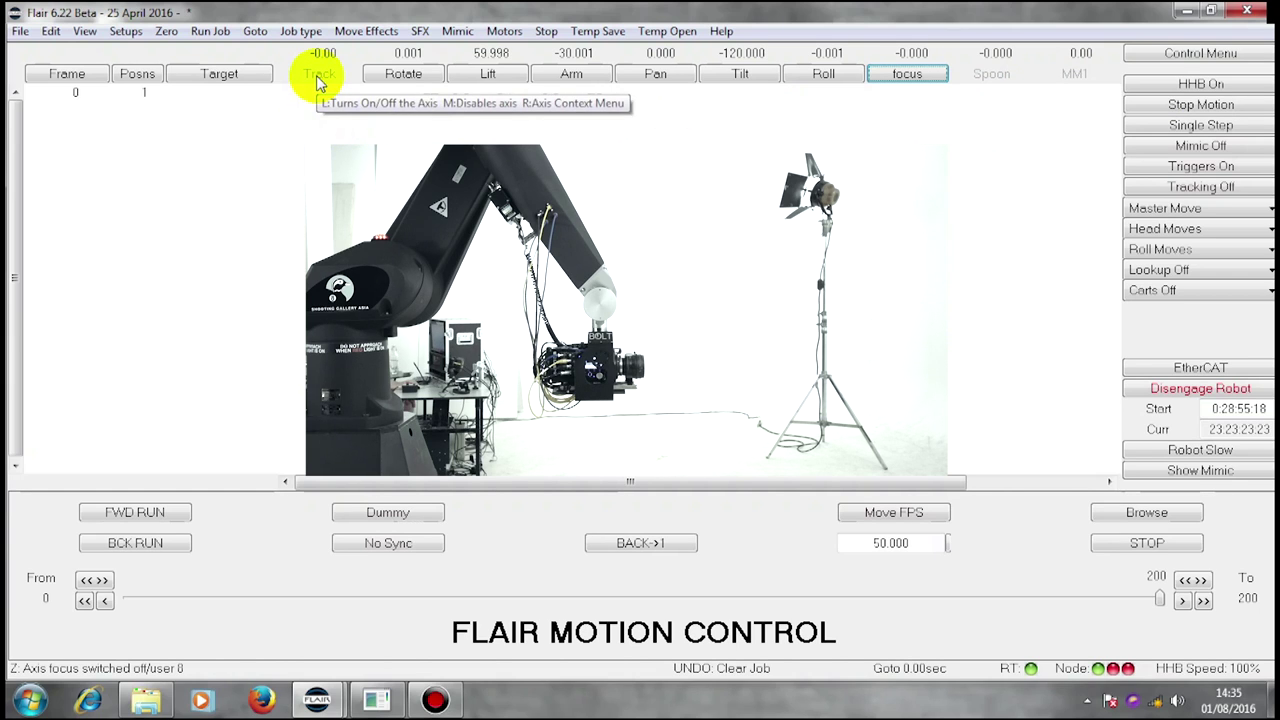
pyautogui.click(318, 78)
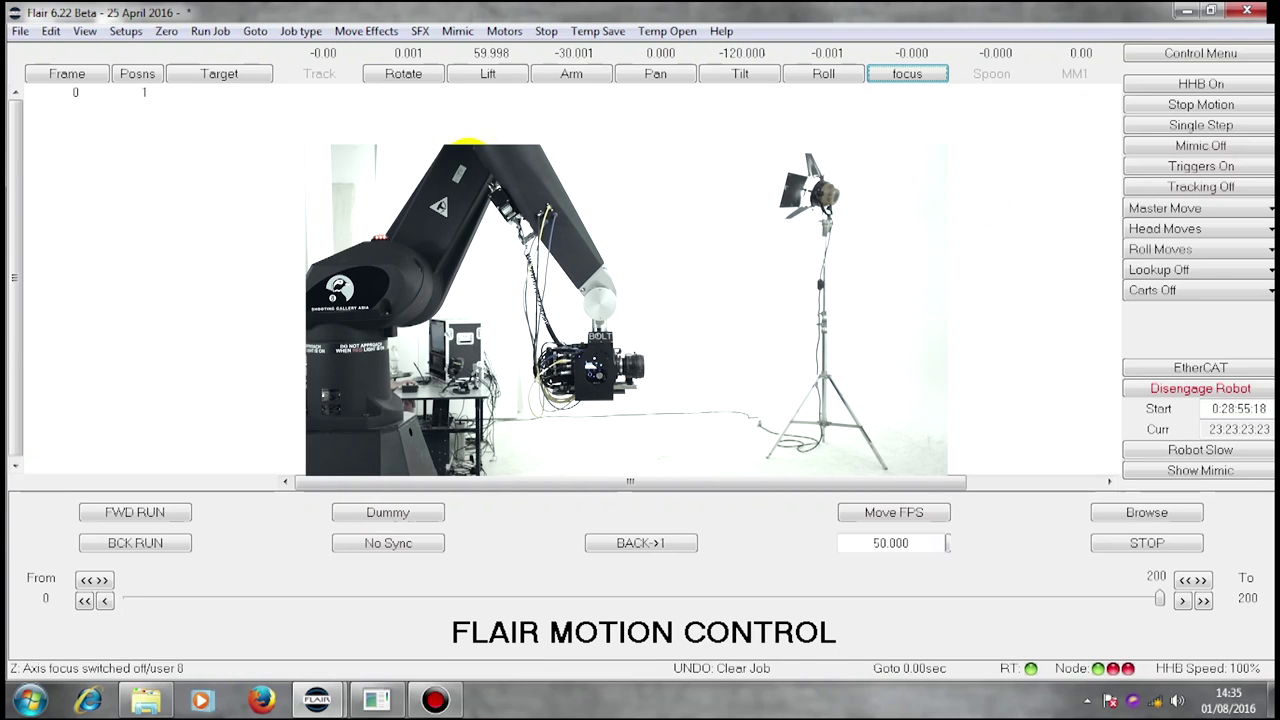
# Jog the Rotate, Arm, Lift and Roll axes to set the start pose.
pyautogui.click(408, 56)
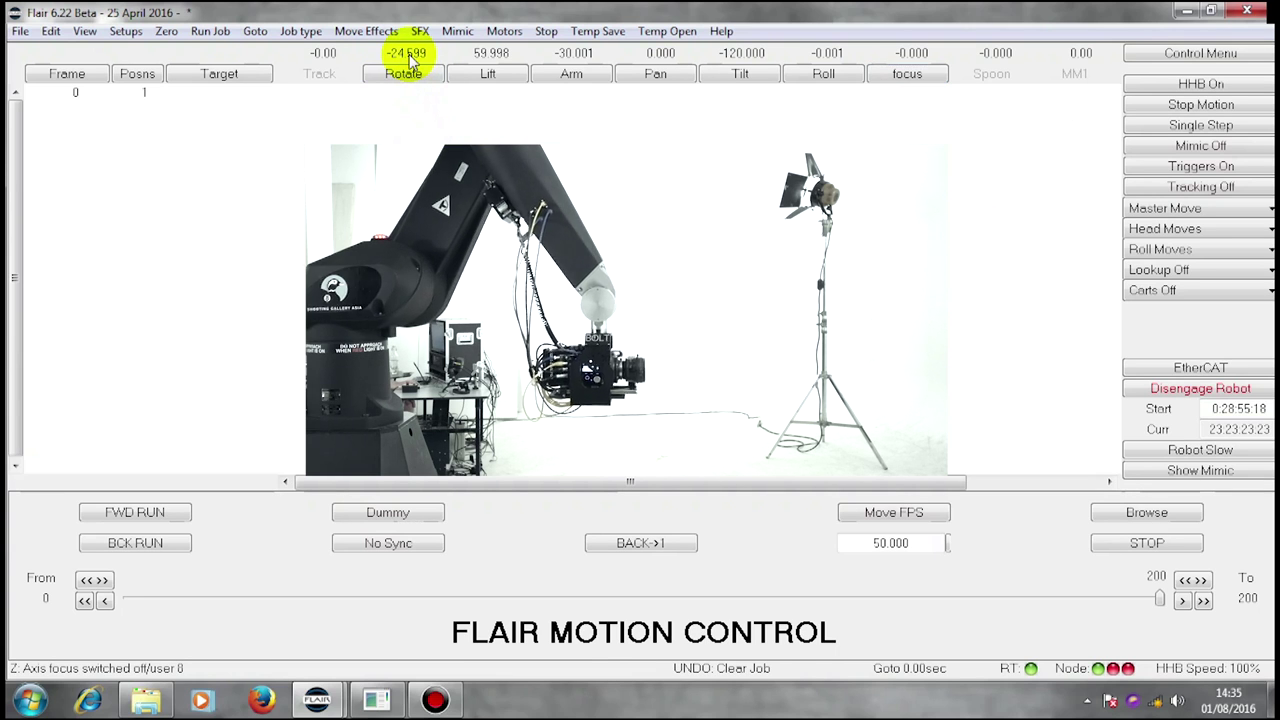
pyautogui.click(572, 55)
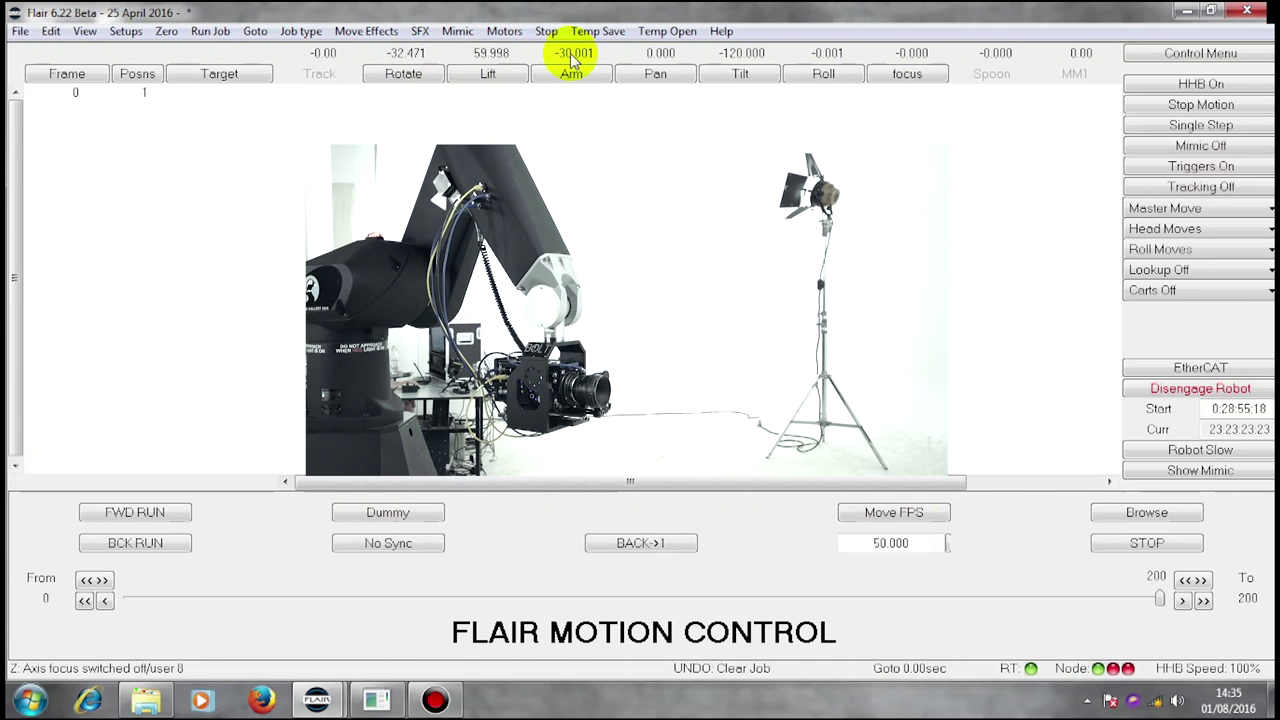
pyautogui.click(490, 55)
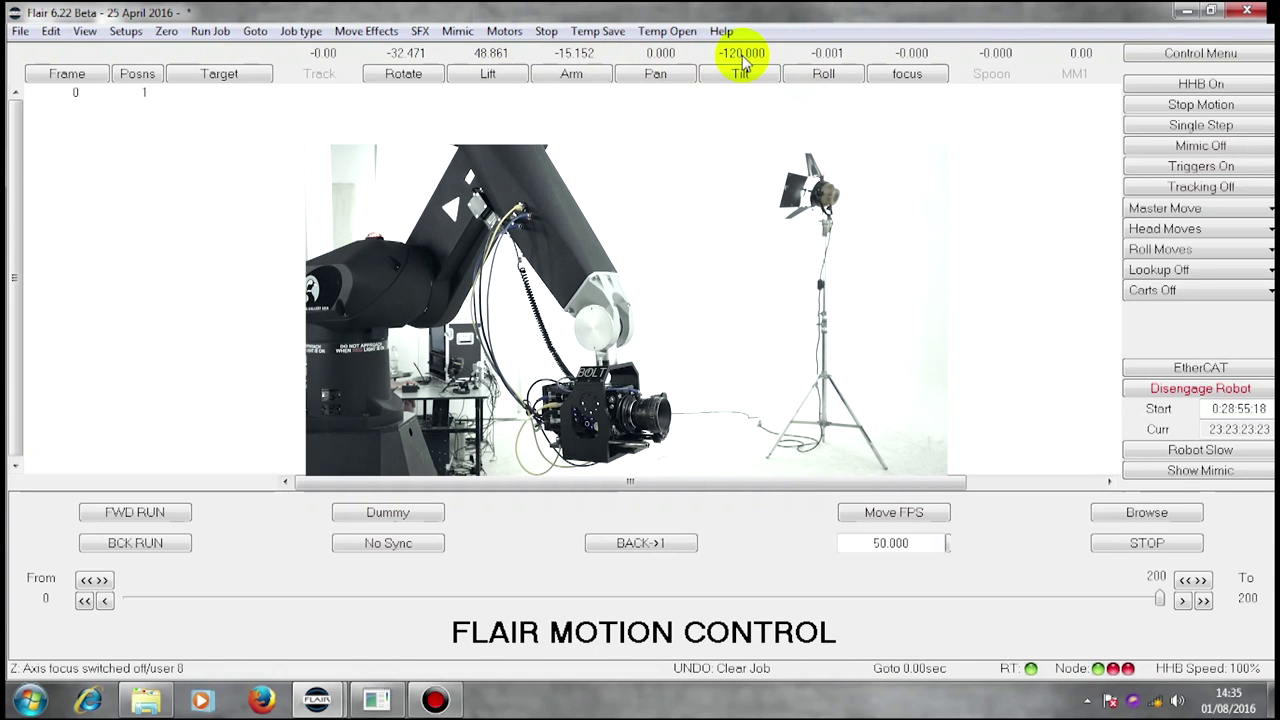
pyautogui.click(822, 56)
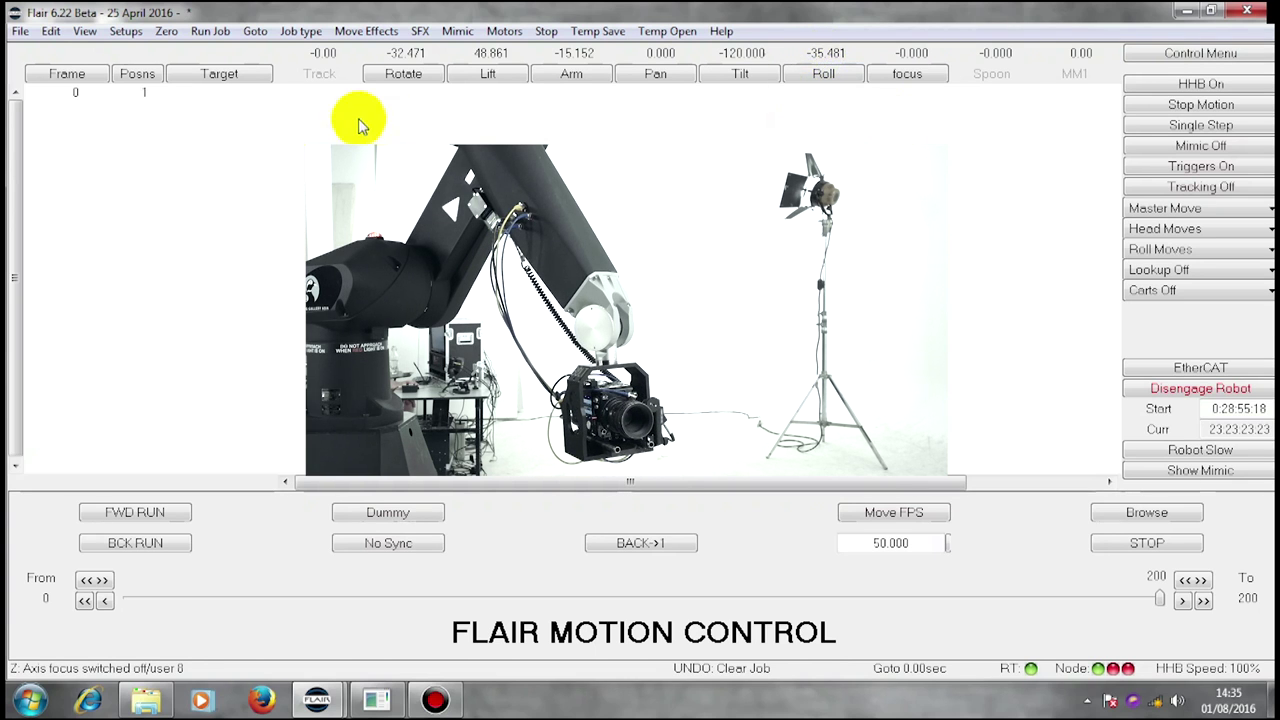
# Store the pose as position 1 at frame 0, then jog Arm and Tilt toward the end pose.
pyautogui.click(143, 96)
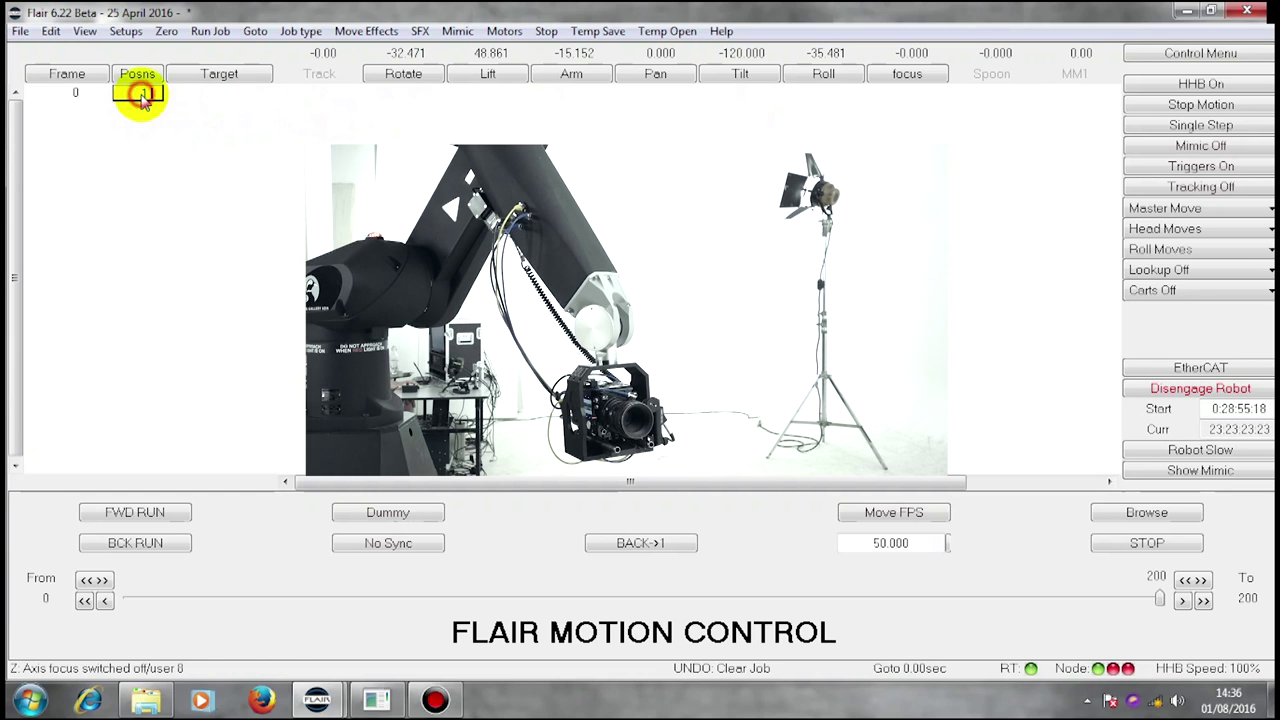
pyautogui.click(143, 96)
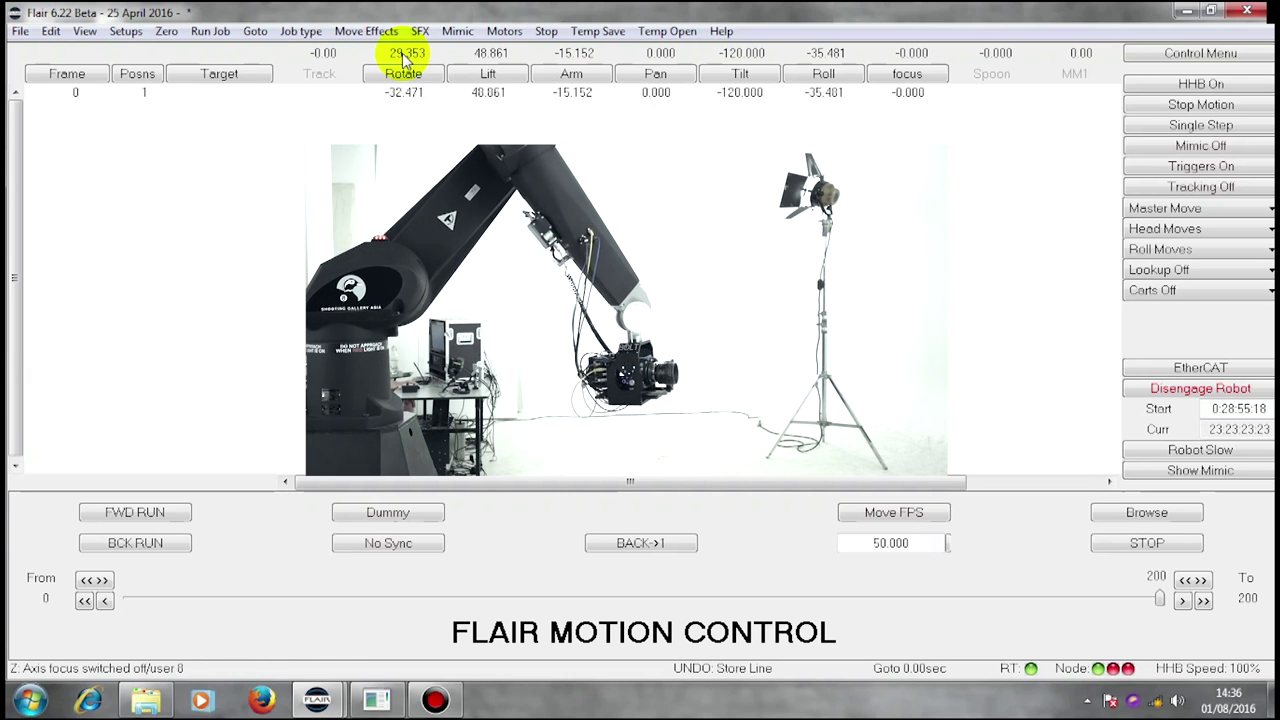
pyautogui.click(573, 65)
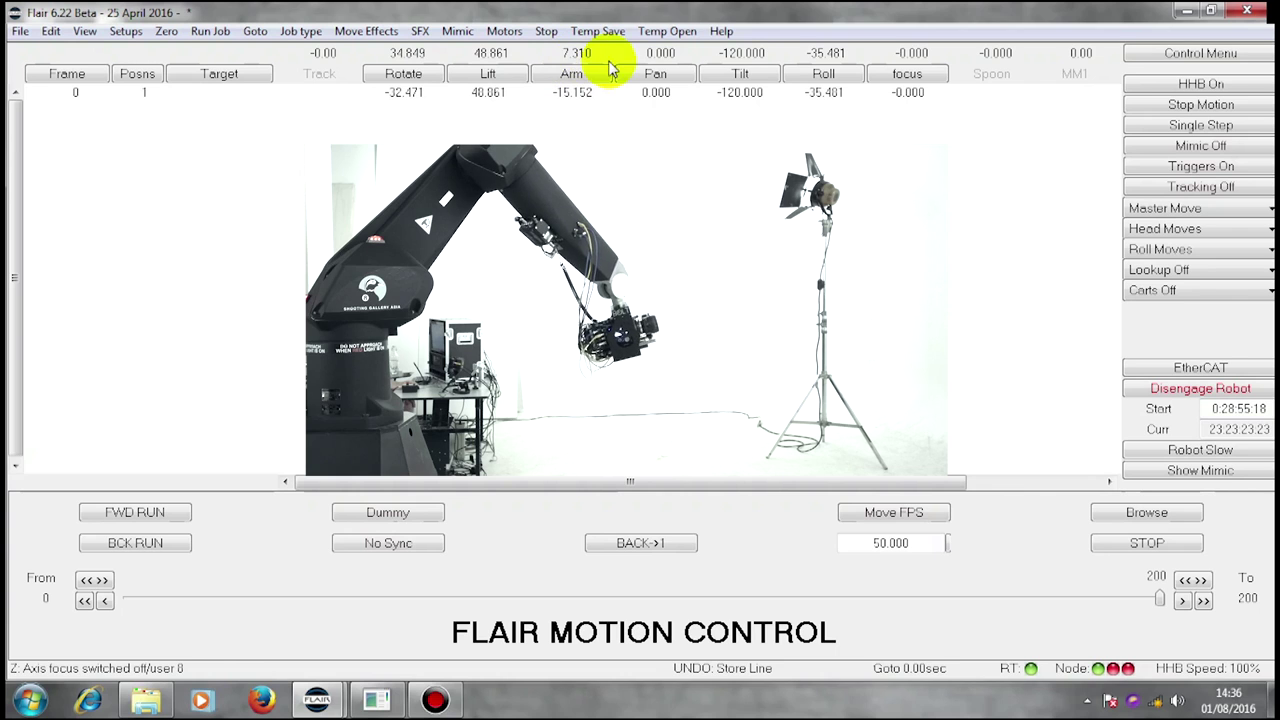
pyautogui.click(741, 55)
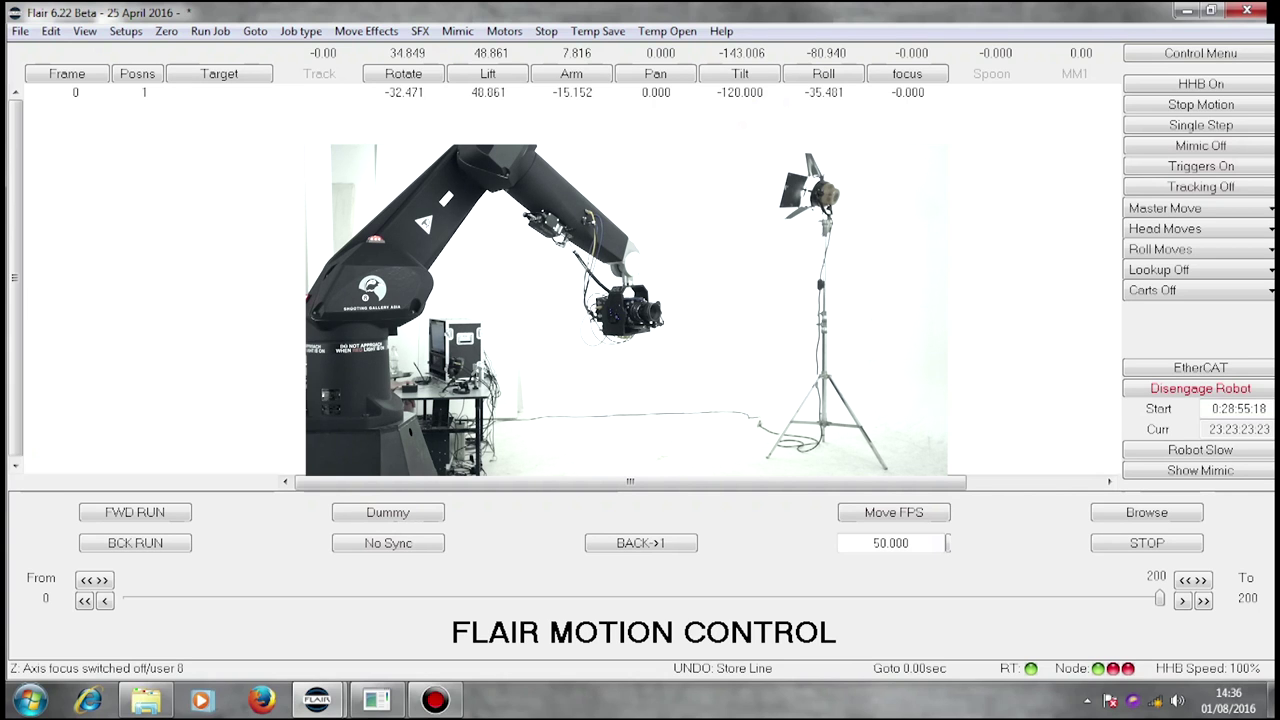
# Add a new line to the move and store the current pose as position 2.
pyautogui.click(1205, 56)
pyautogui.click(1203, 86)
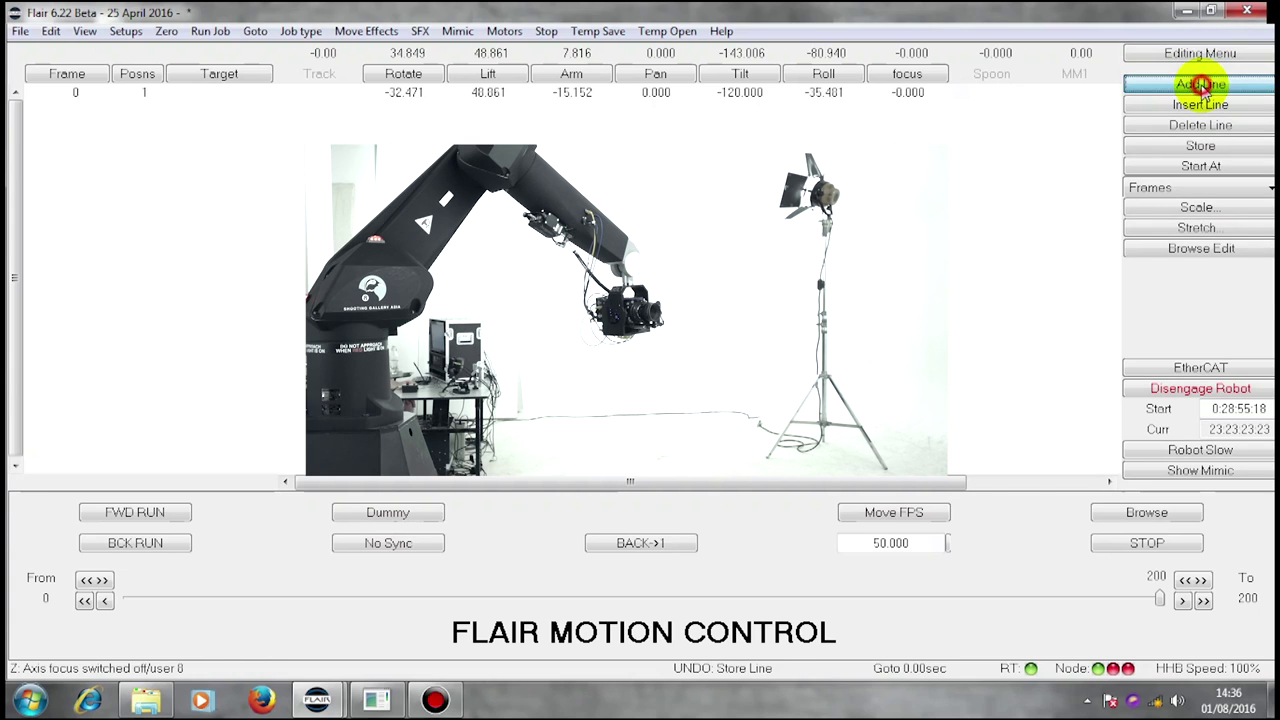
pyautogui.click(143, 110)
pyautogui.press('Return')
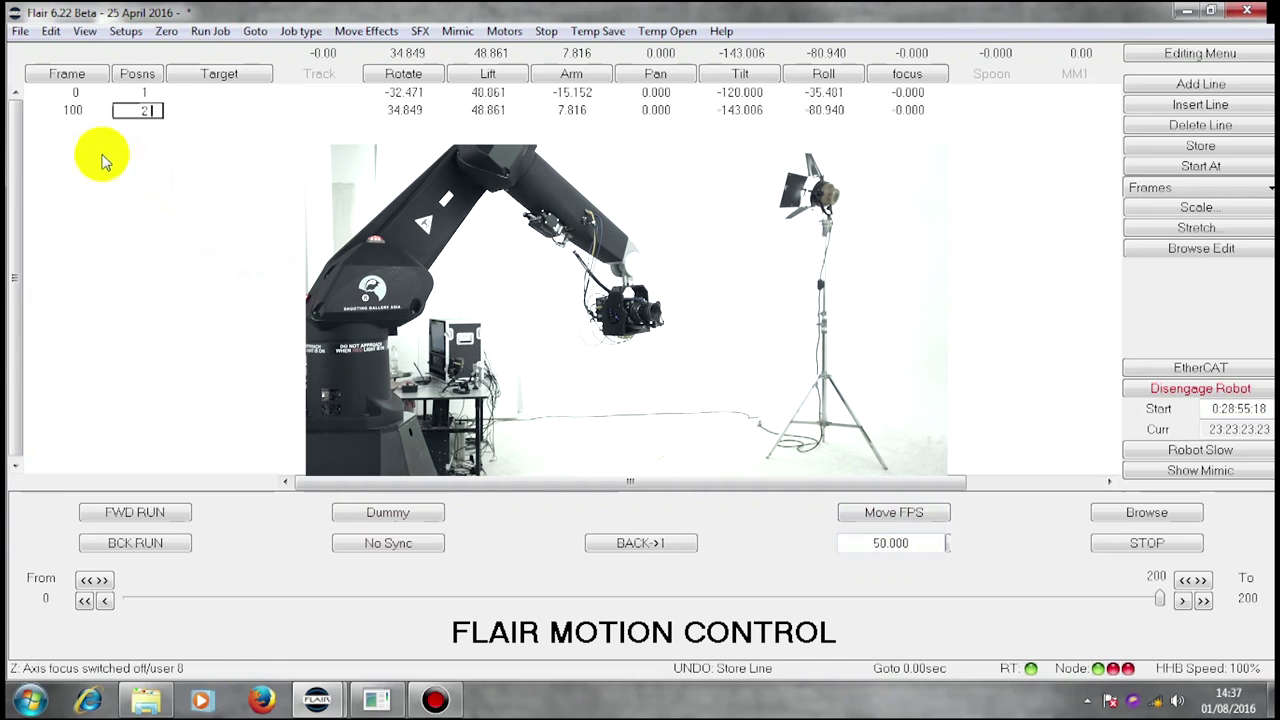
# Set position 2's frame number to 200.
pyautogui.click(72, 114)
pyautogui.write('2')
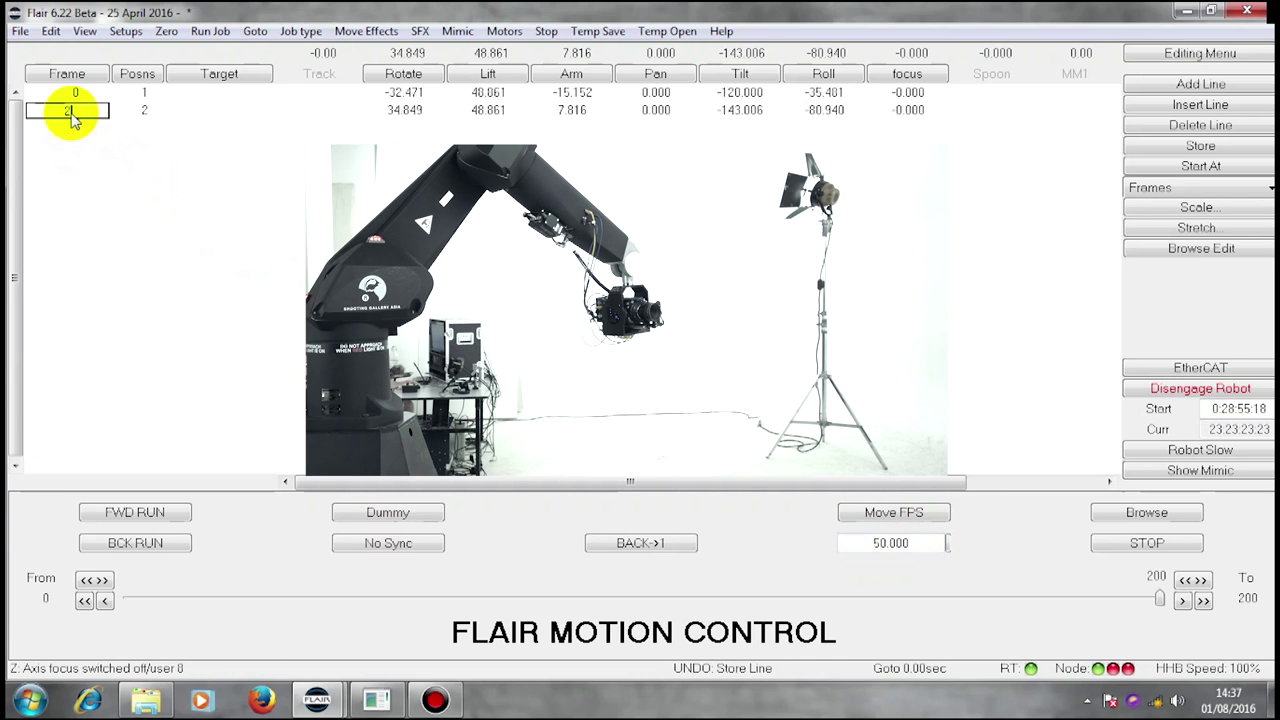
pyautogui.write('00')
pyautogui.press('Return')
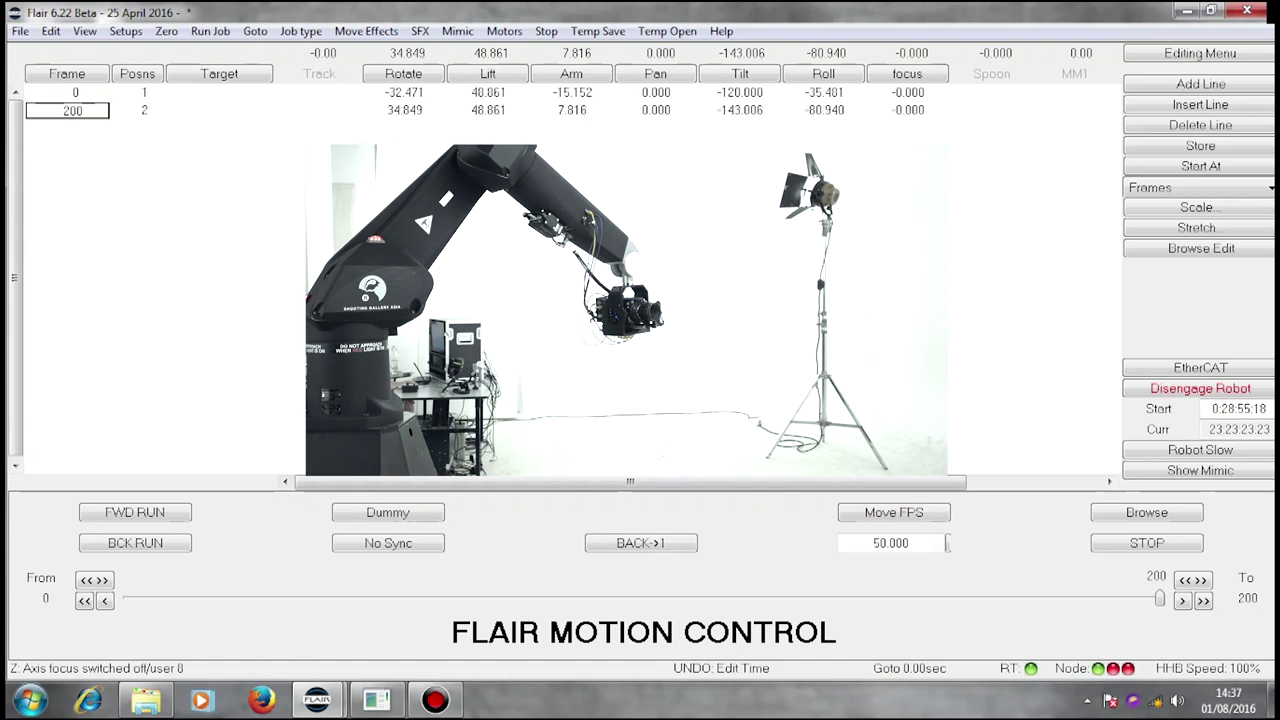
# Run the move backward at fast speed to the start pose.
pyautogui.click(1199, 452)
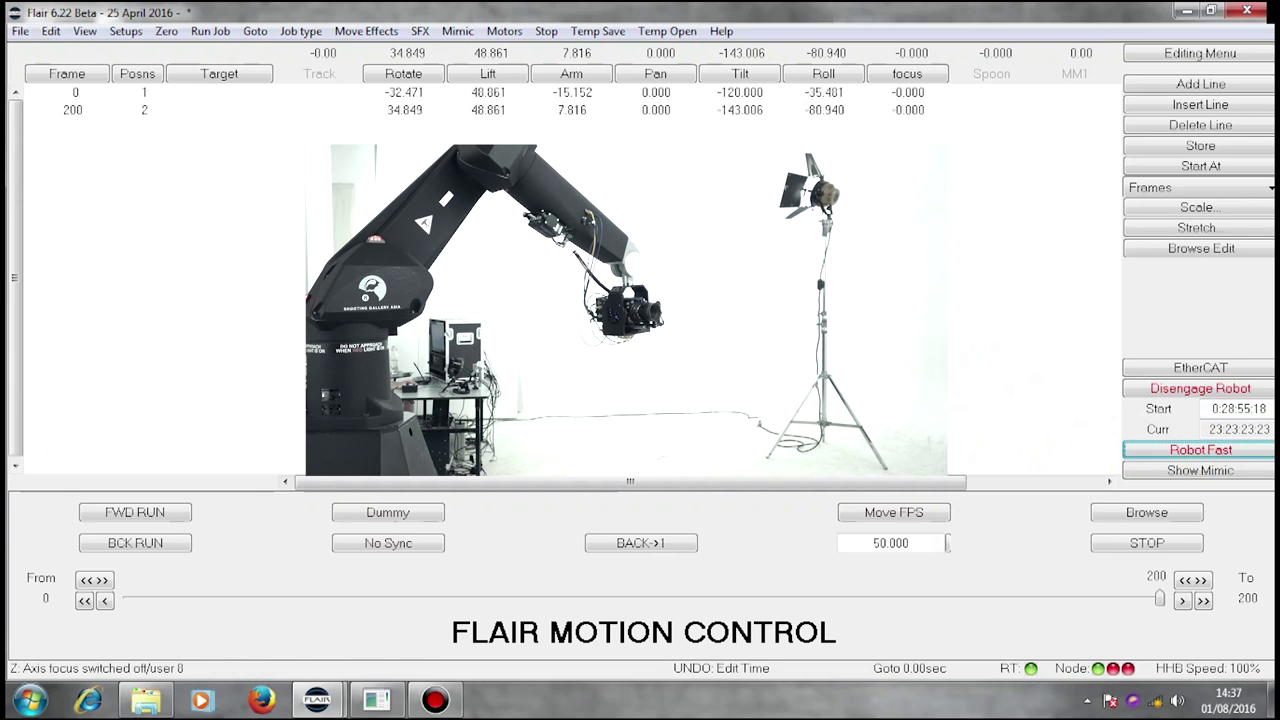
pyautogui.click(137, 546)
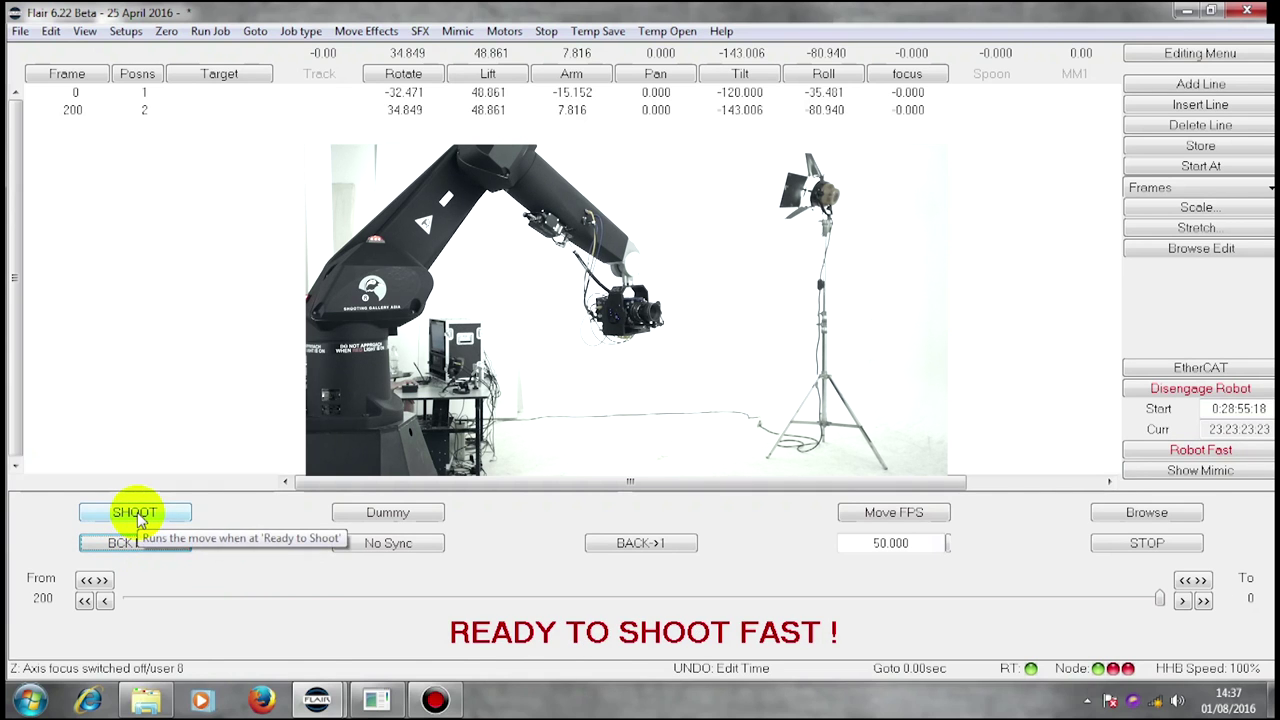
pyautogui.click(137, 515)
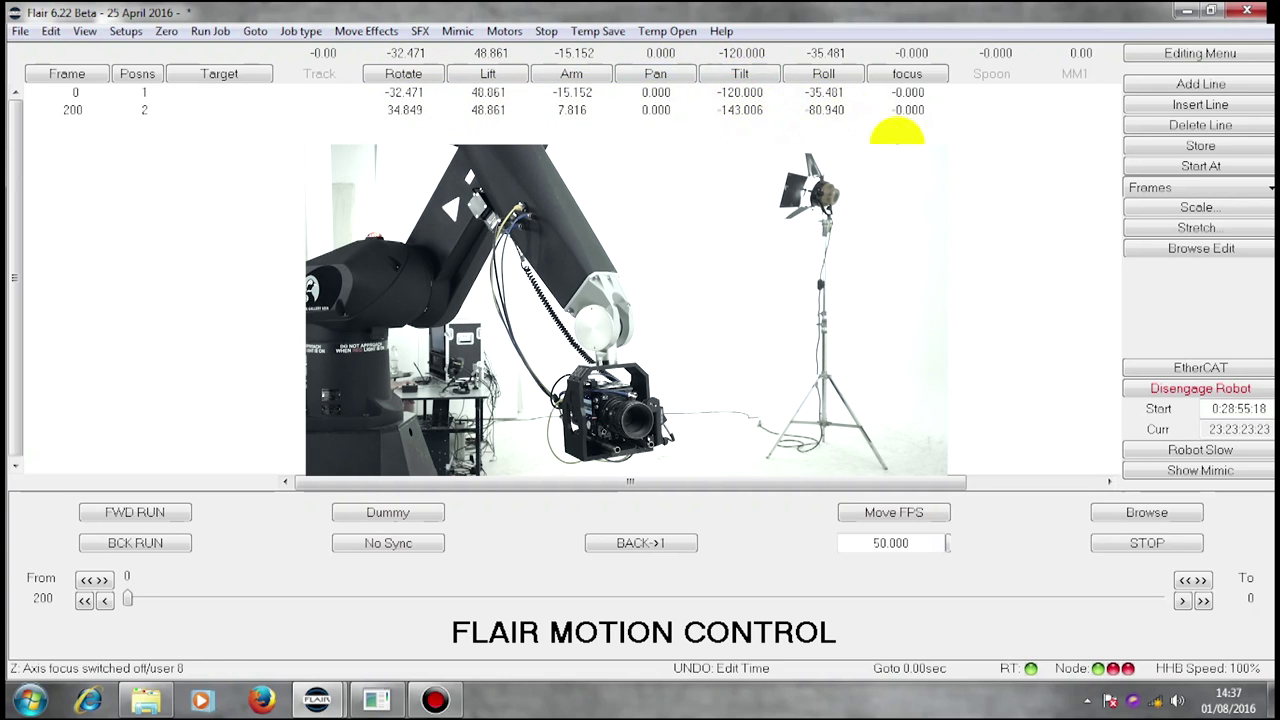
# Run the move forward at fast speed to the position 2 end pose.
pyautogui.click(1197, 453)
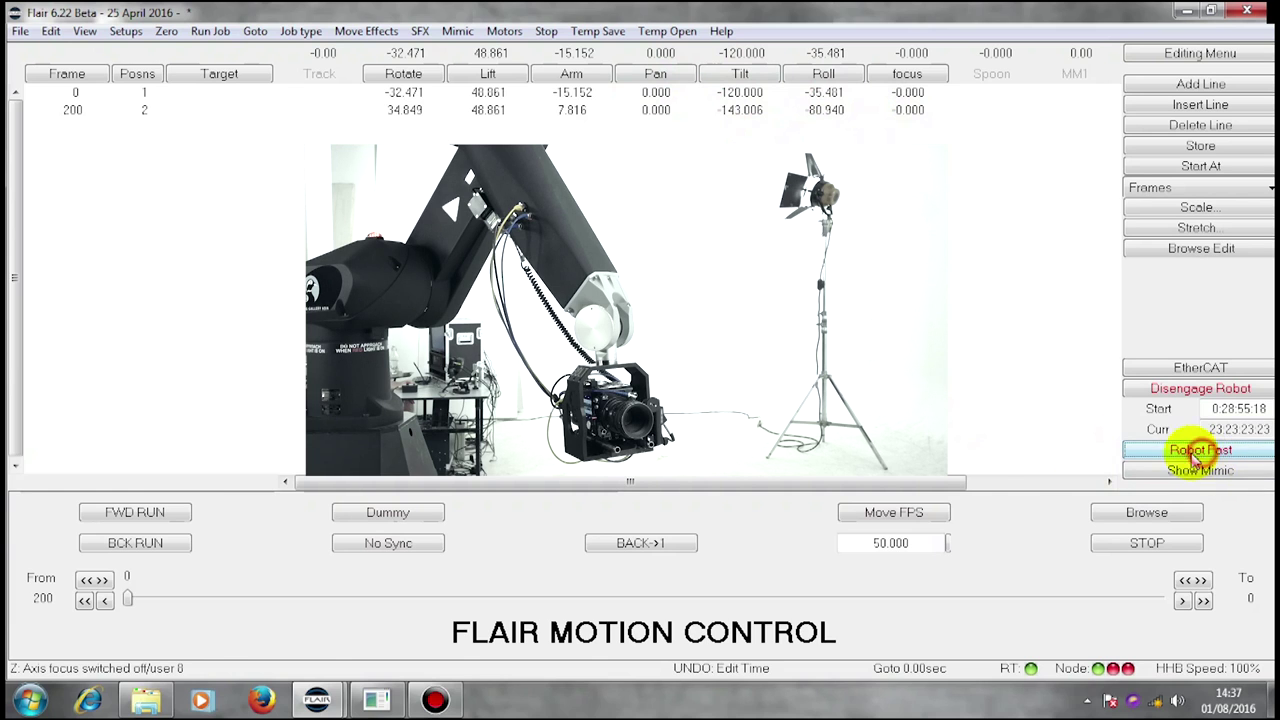
pyautogui.click(134, 514)
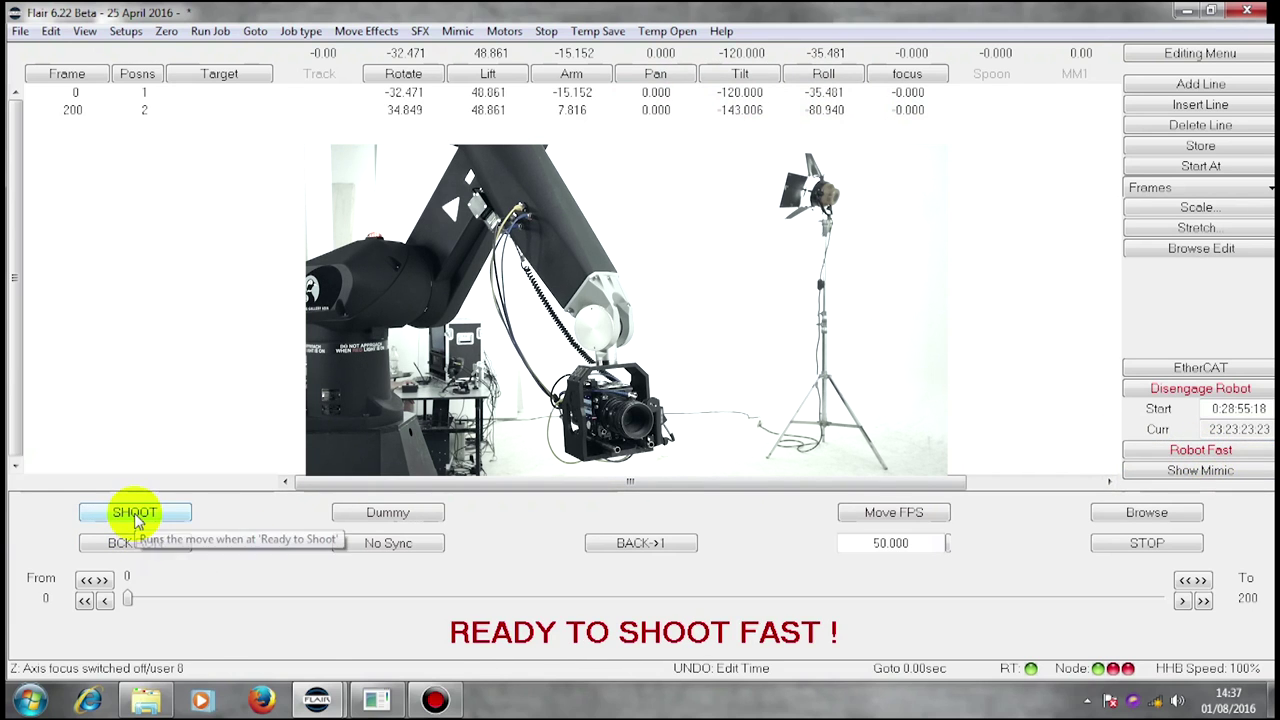
pyautogui.click(136, 514)
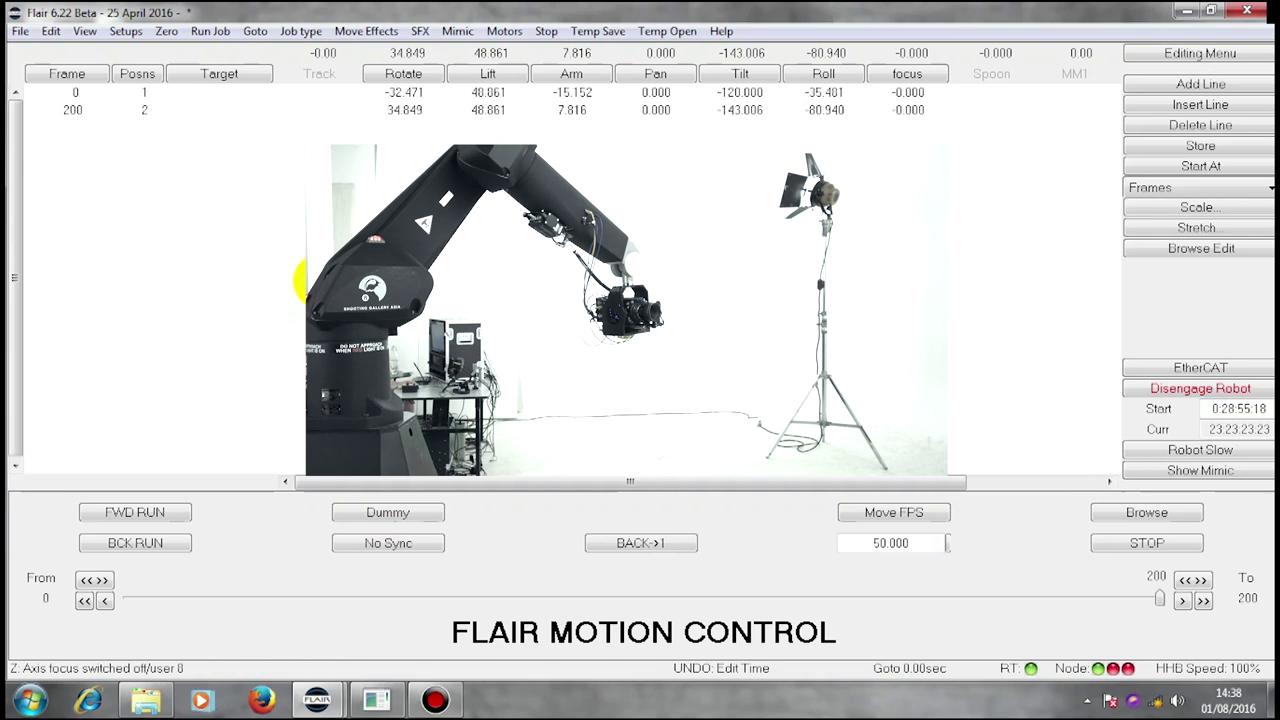
# Choose View > Graphic to show per-axis position curves over frames 0–200.
pyautogui.click(85, 37)
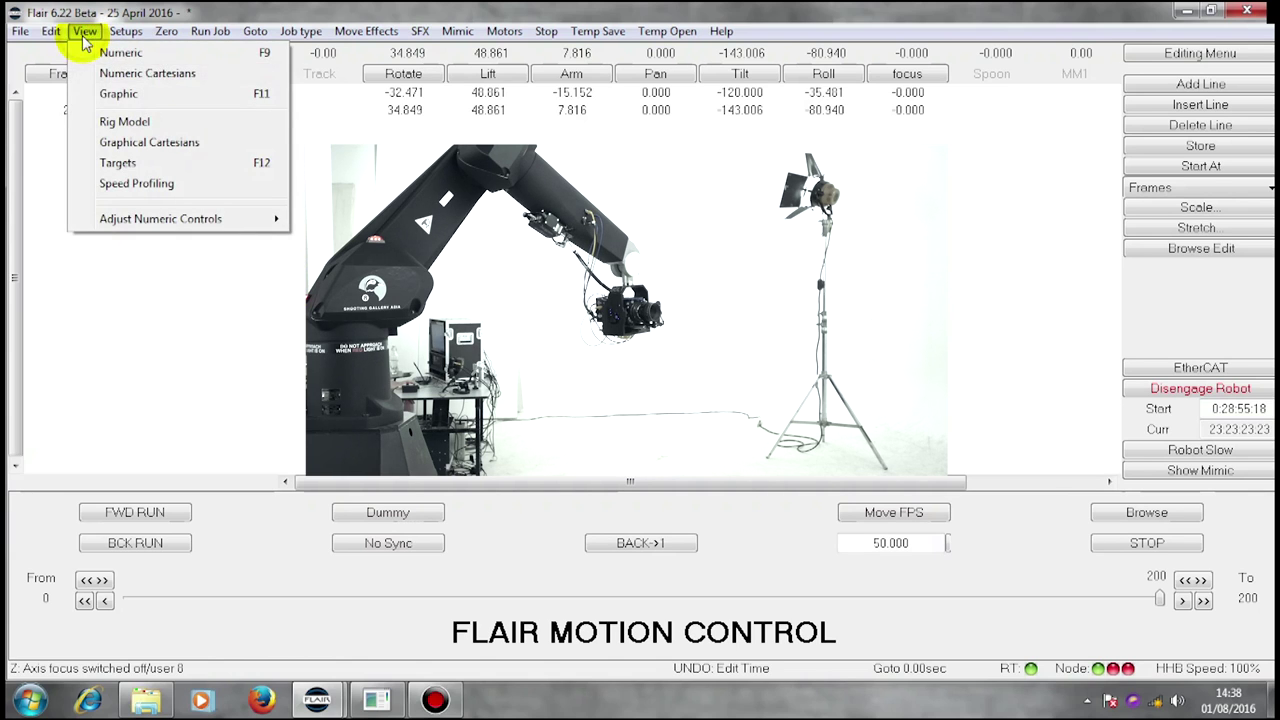
pyautogui.click(110, 94)
pyautogui.moveTo(250, 130)
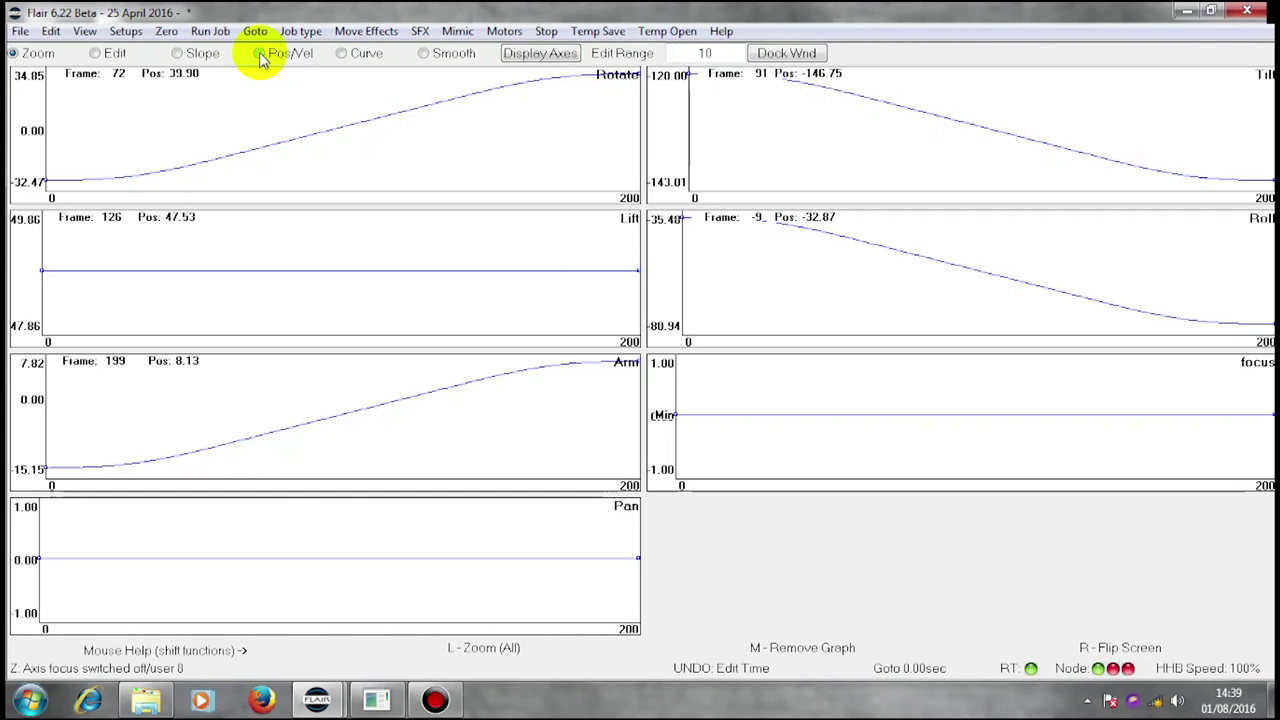
# Enable Pos/Vel and overlay the Rotate velocity curve, briefly toggling acceleration on and off.
pyautogui.click(260, 55)
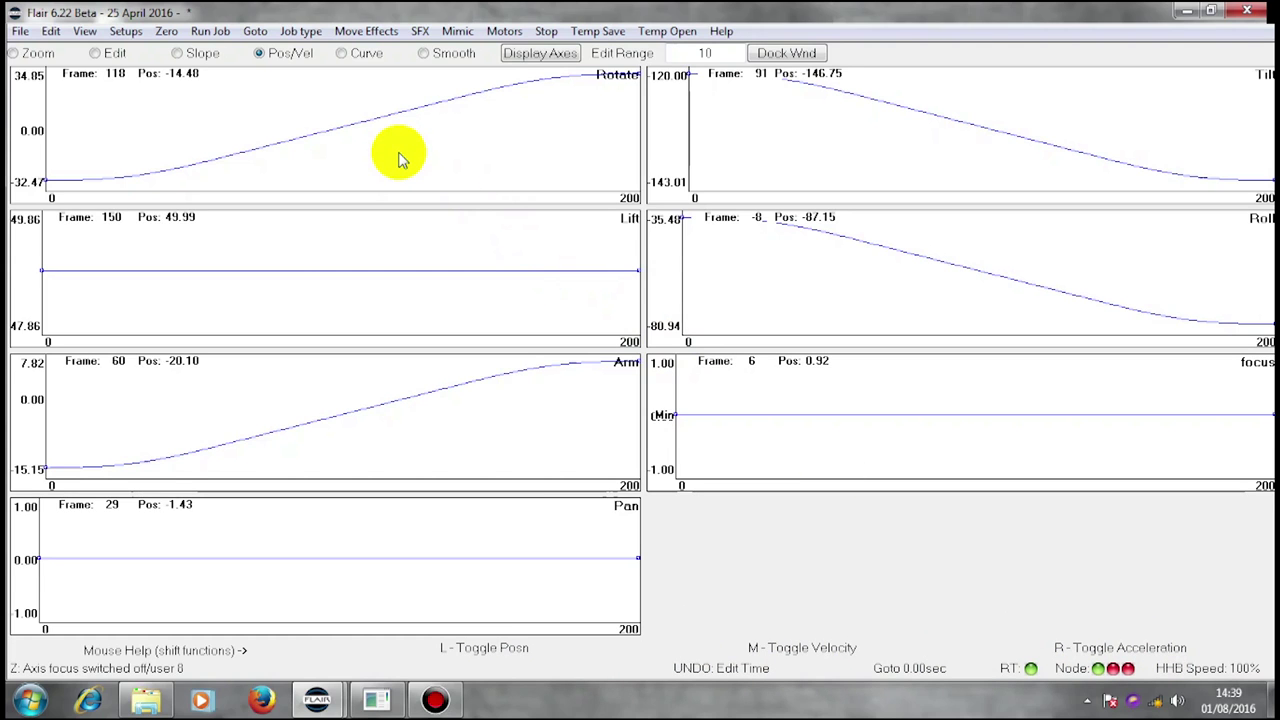
pyautogui.press('m')
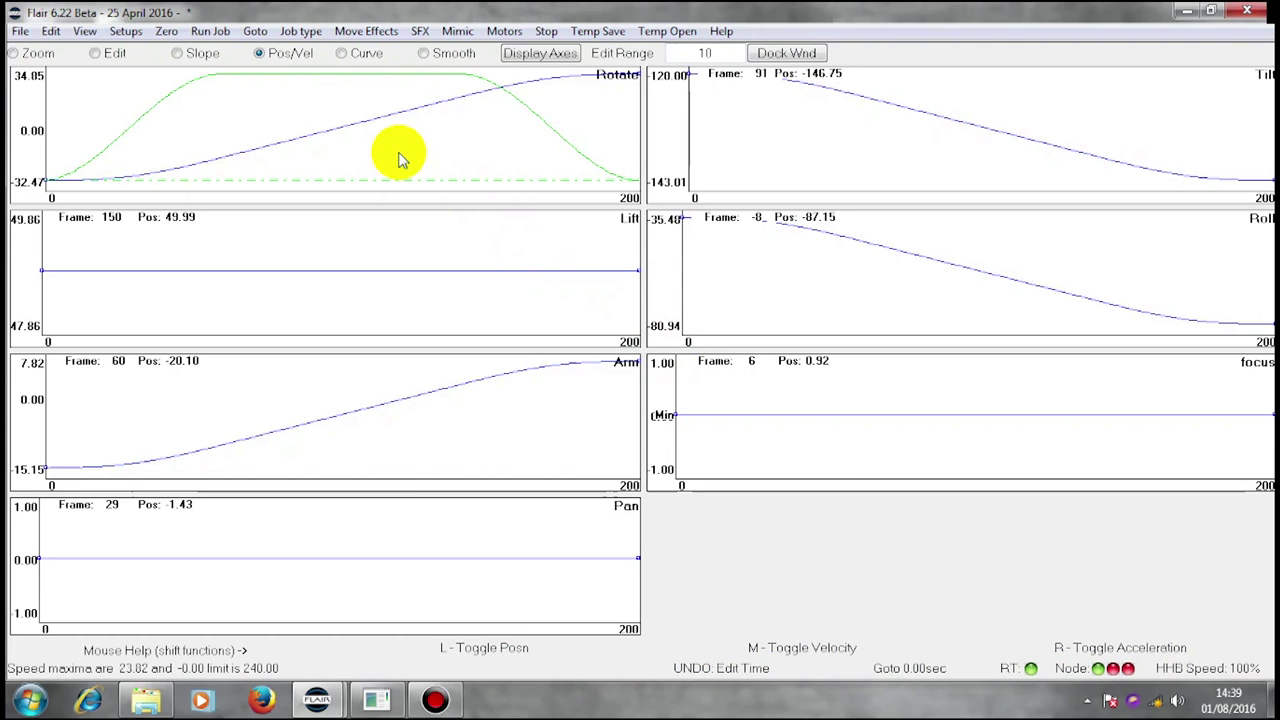
pyautogui.press('r')
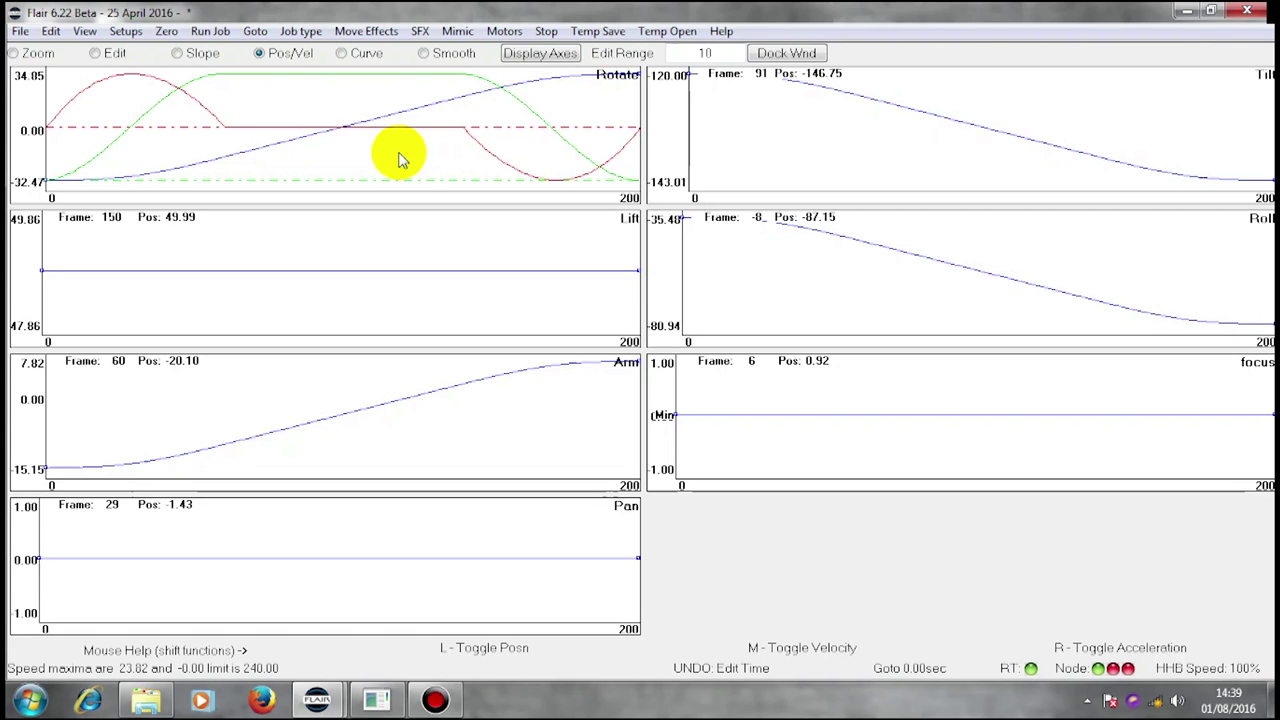
pyautogui.press('r')
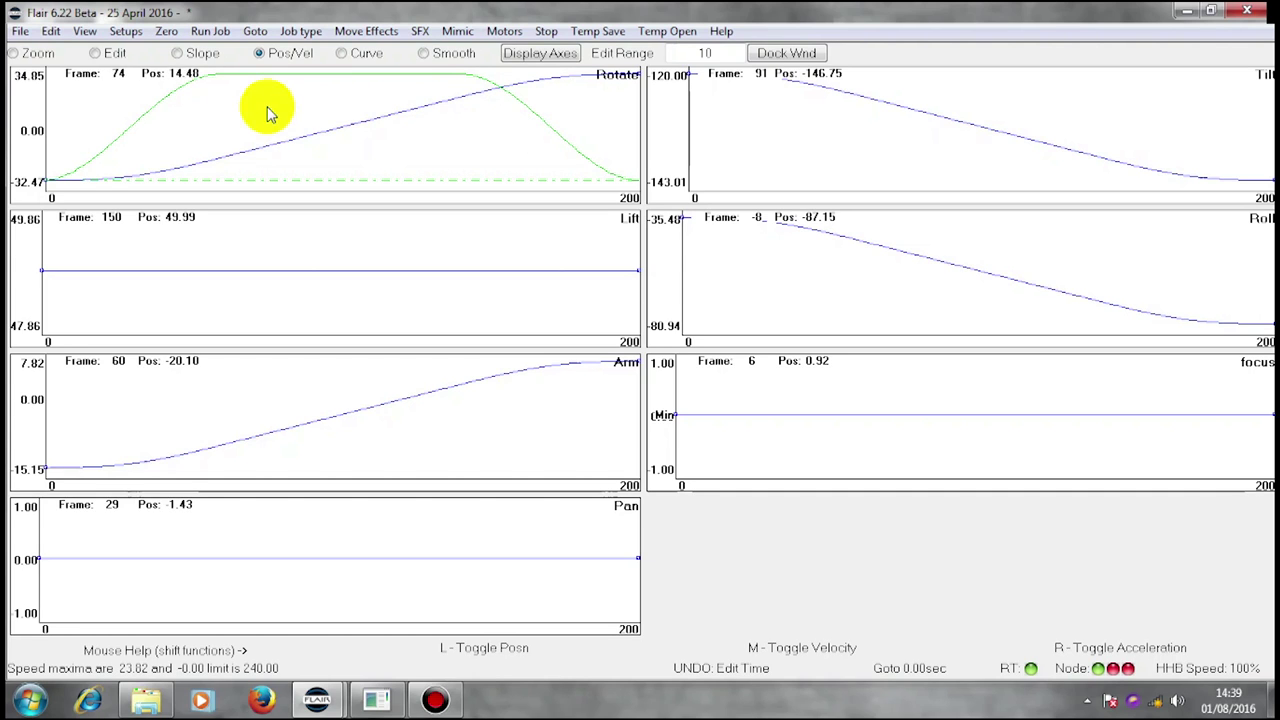
pyautogui.click(84, 31)
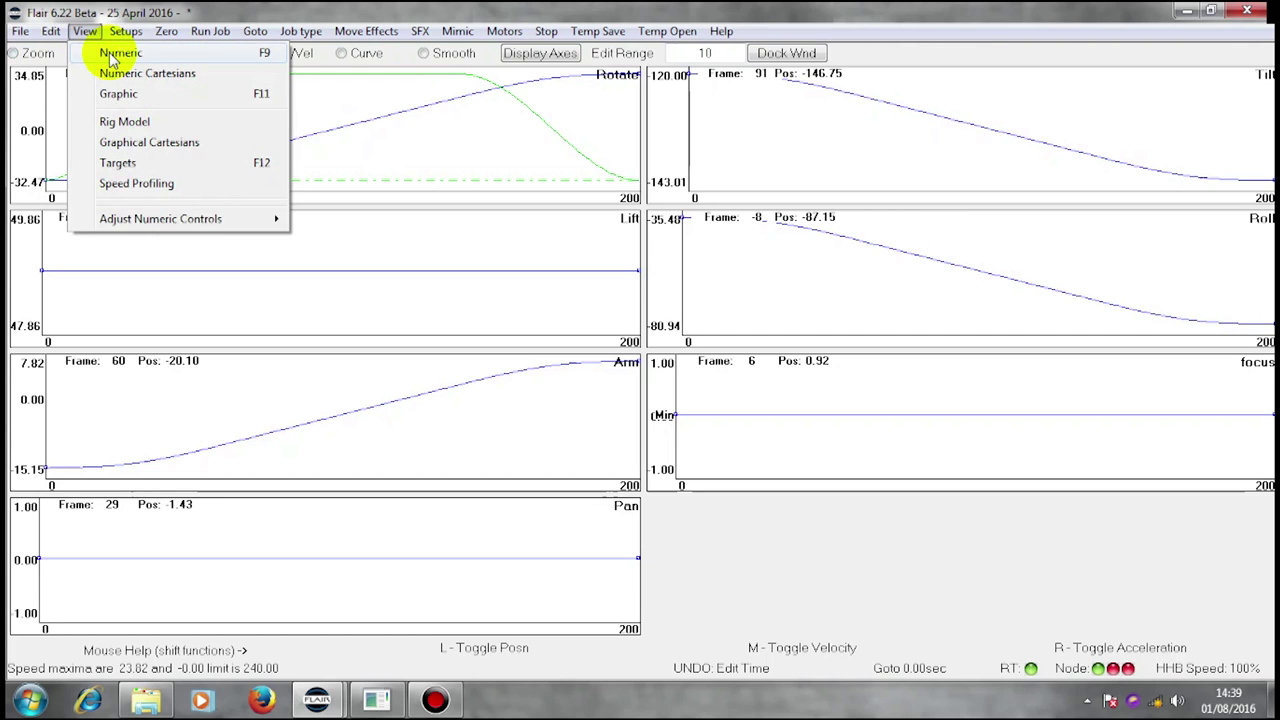
# Return to the numeric view and run the move backward at fast speed to frame 0.
pyautogui.click(108, 52)
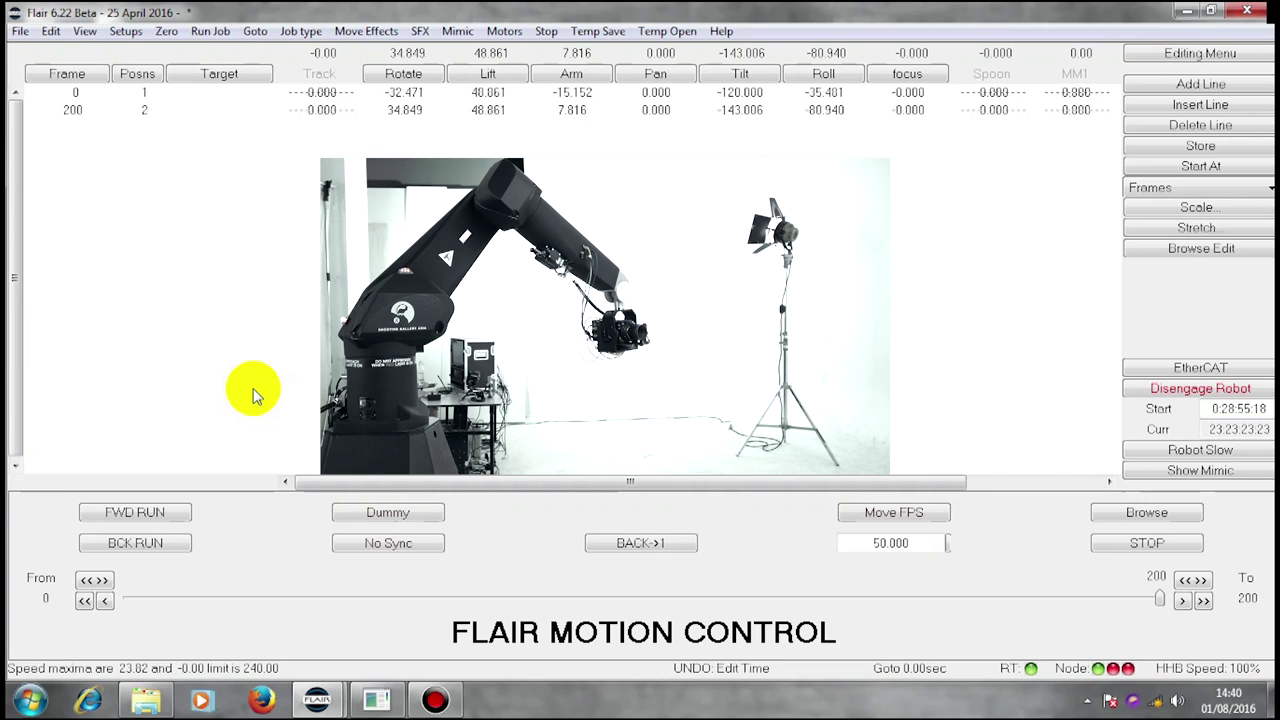
pyautogui.click(1164, 449)
pyautogui.click(149, 543)
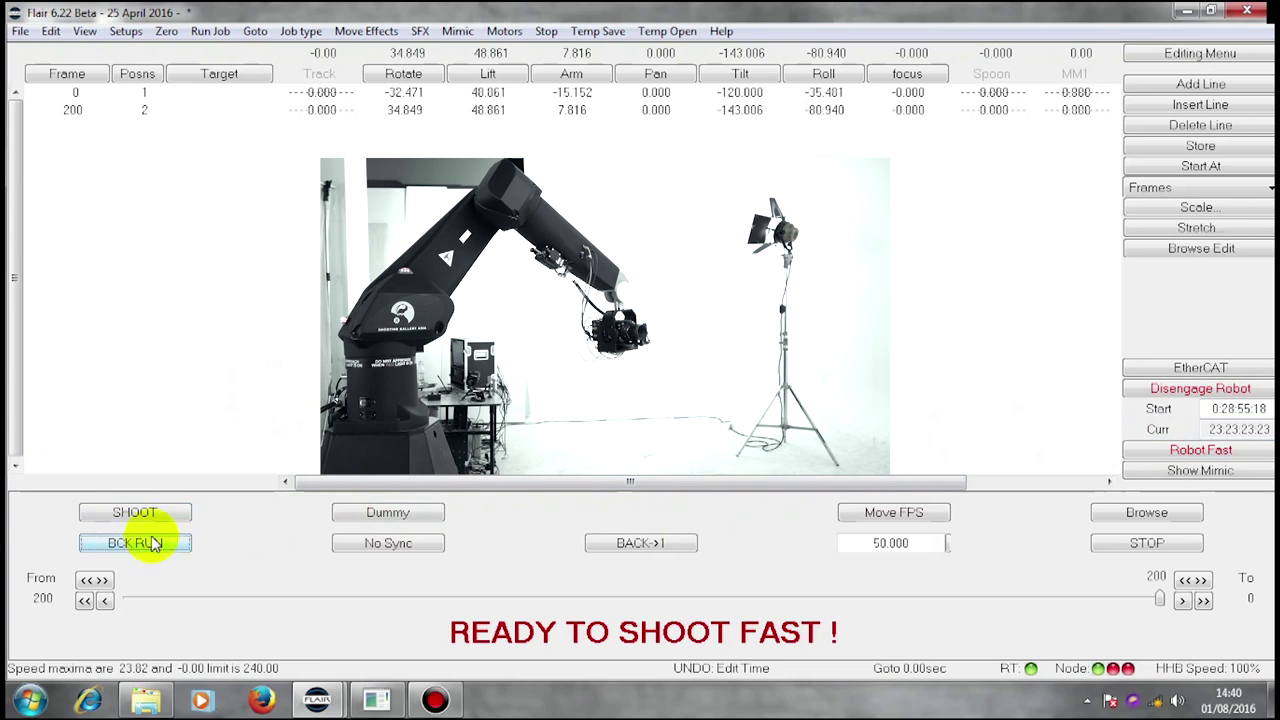
pyautogui.click(145, 516)
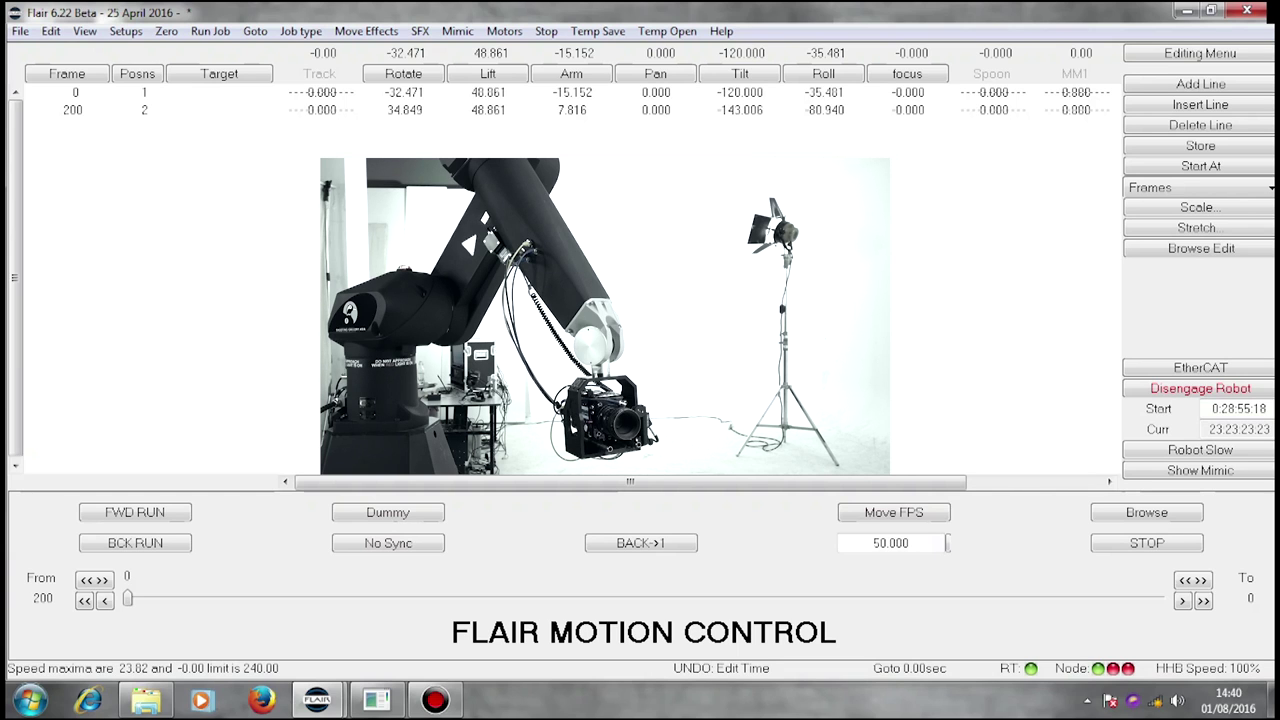
# Open Axis Default Fairings and apply an Up fairing of 5% to all axes.
pyautogui.click(125, 32)
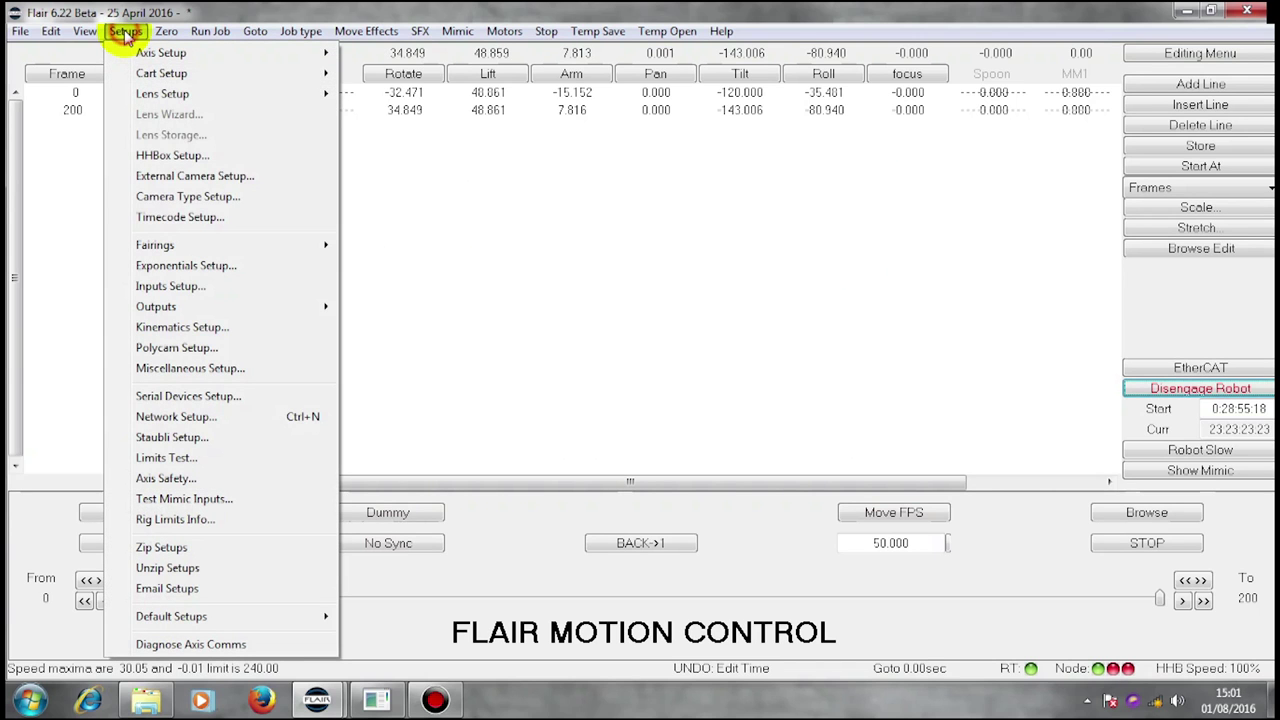
pyautogui.click(233, 248)
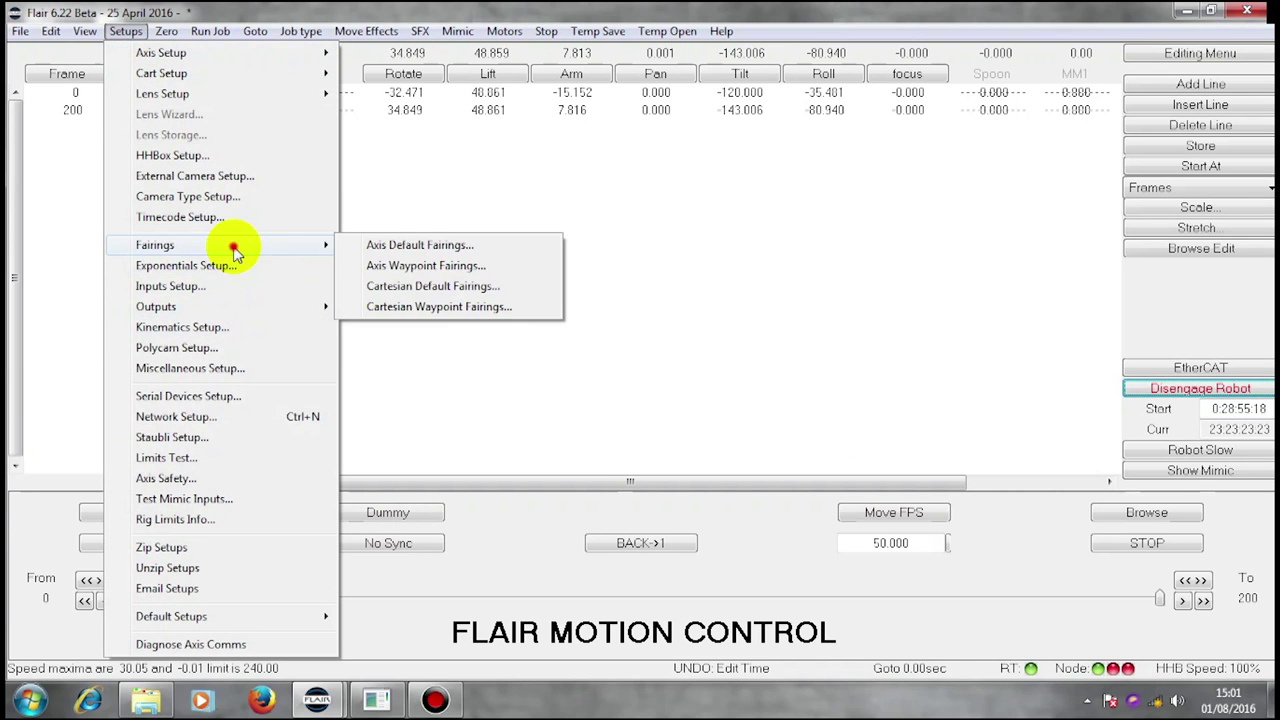
pyautogui.click(431, 250)
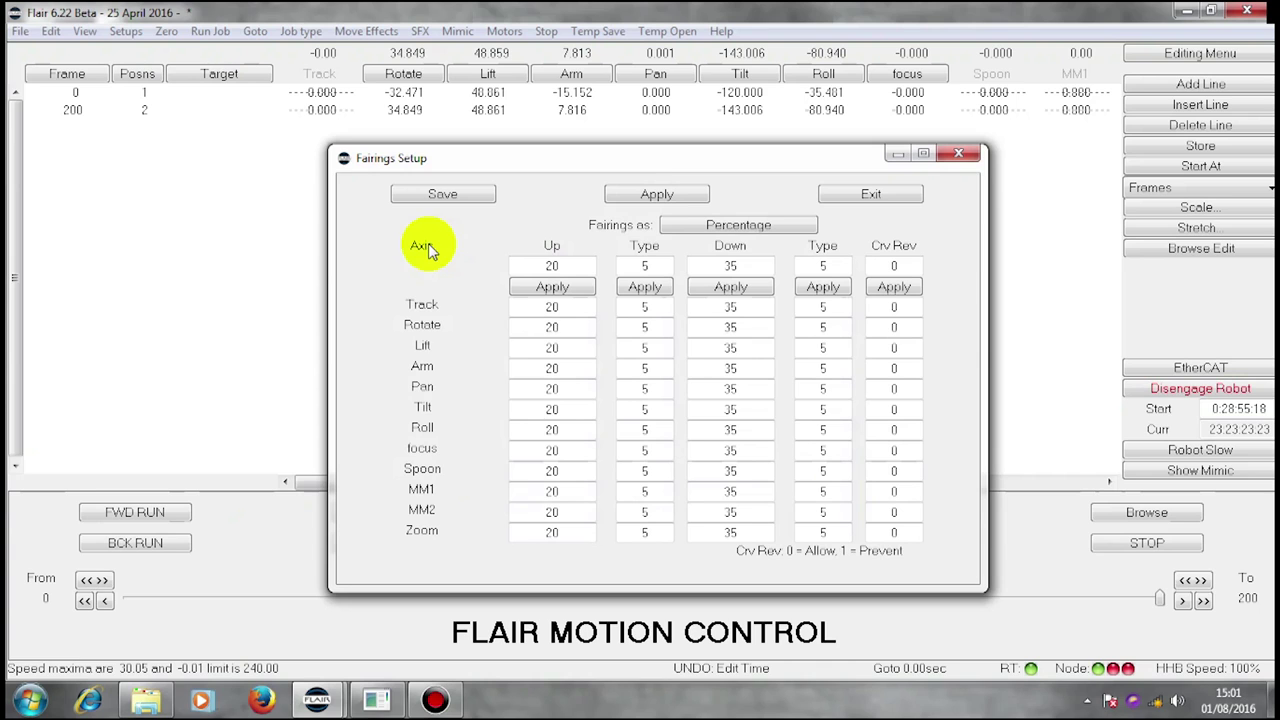
pyautogui.doubleClick(553, 265)
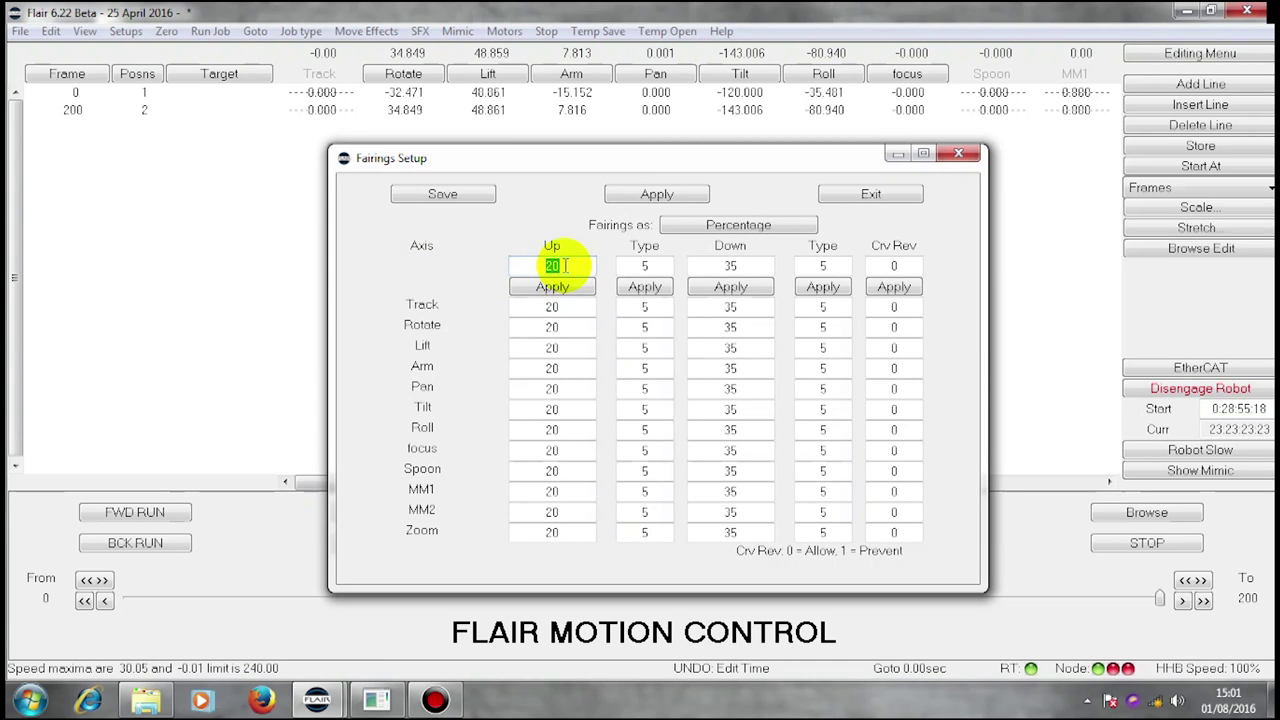
pyautogui.write('5')
pyautogui.click(552, 287)
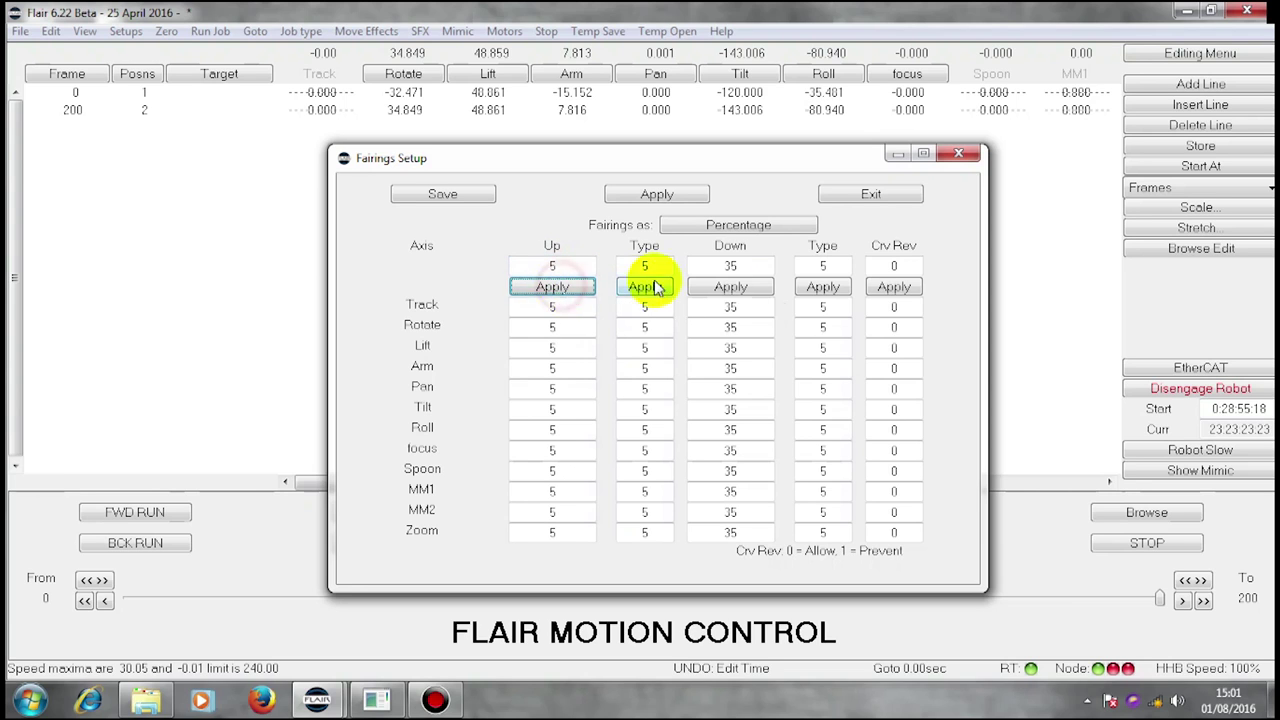
# Apply a Down fairing of 70% to all axes and confirm the fairing changes.
pyautogui.doubleClick(750, 266)
pyautogui.write('70')
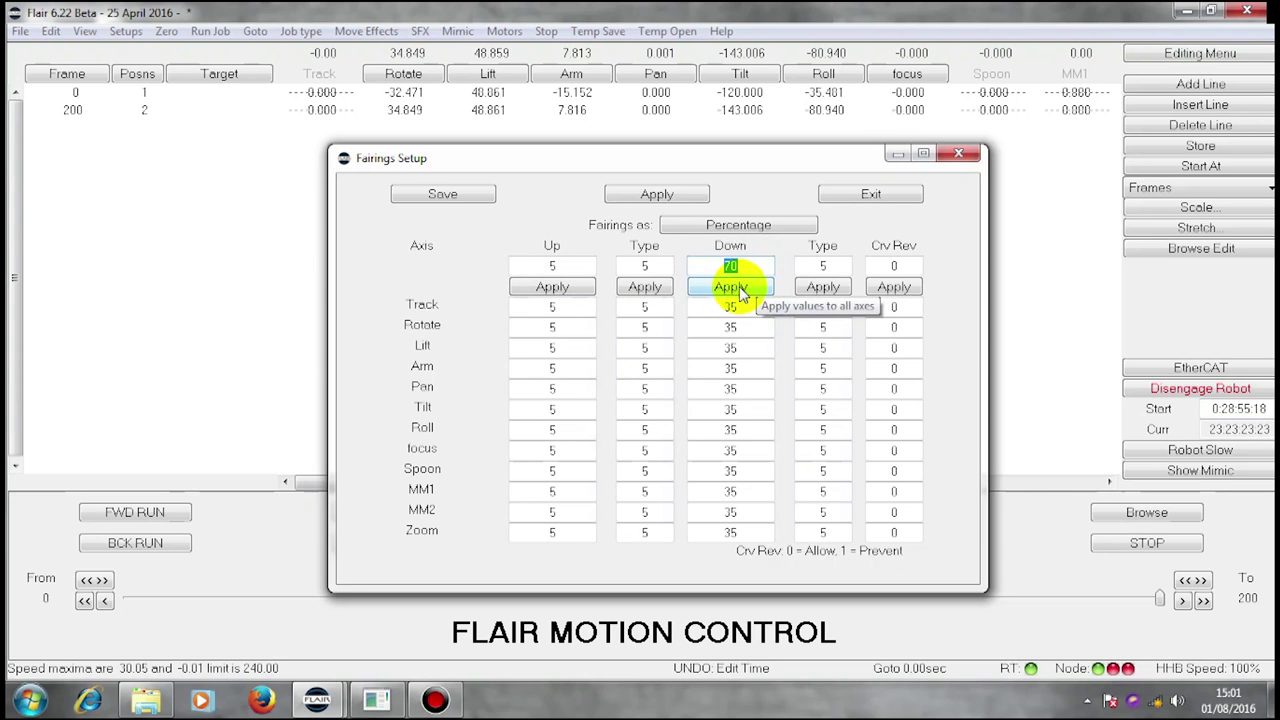
pyautogui.click(738, 287)
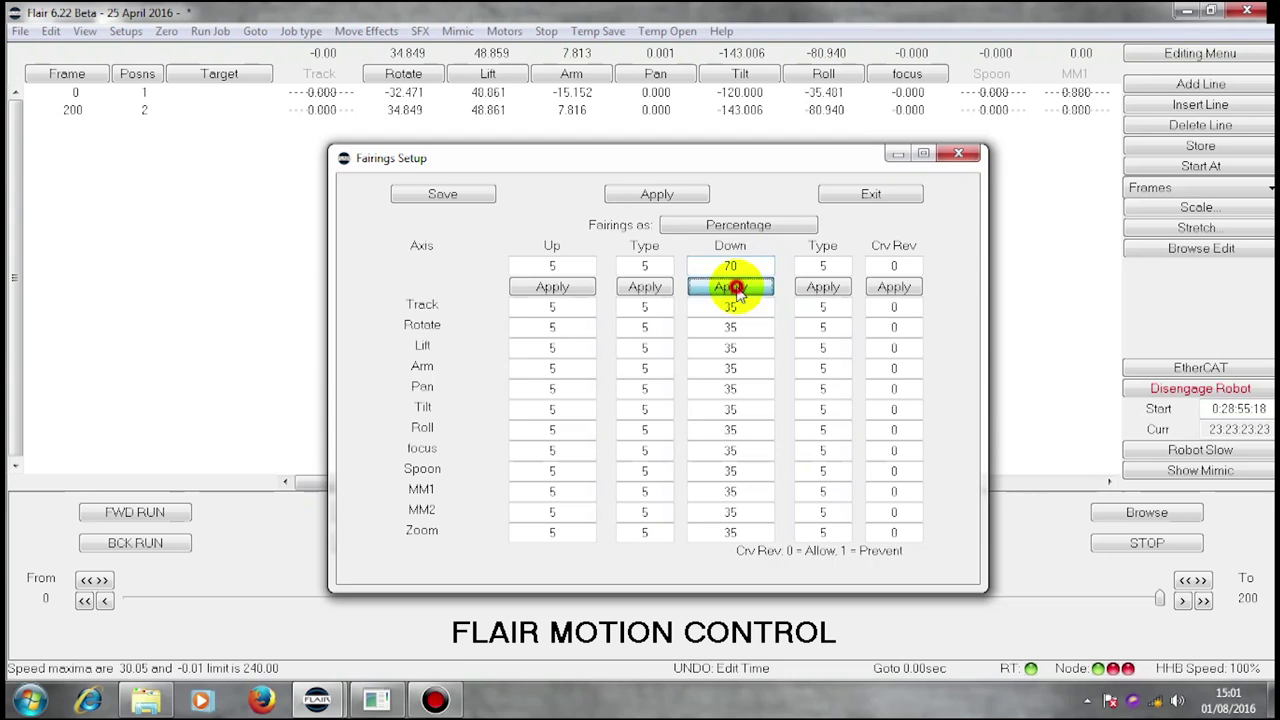
pyautogui.click(654, 196)
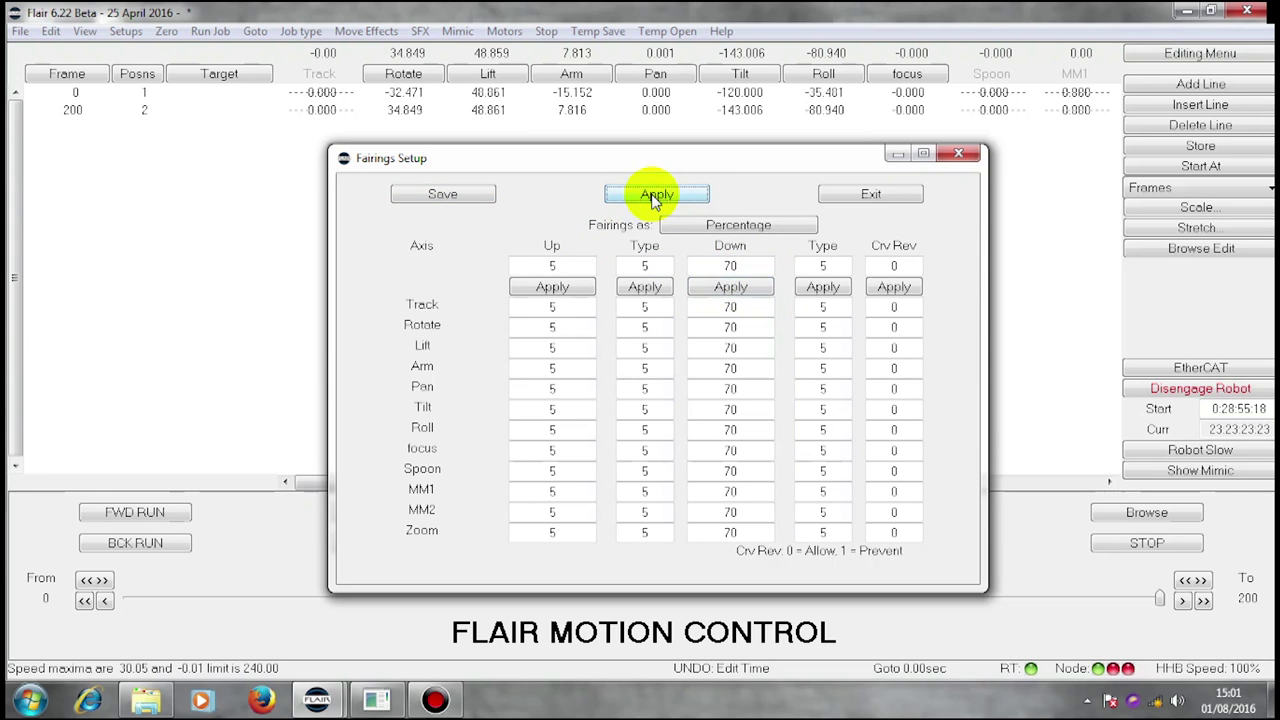
# Send the robot to the start, run the move forward at fast speed, then show the axis graphs.
pyautogui.click(871, 194)
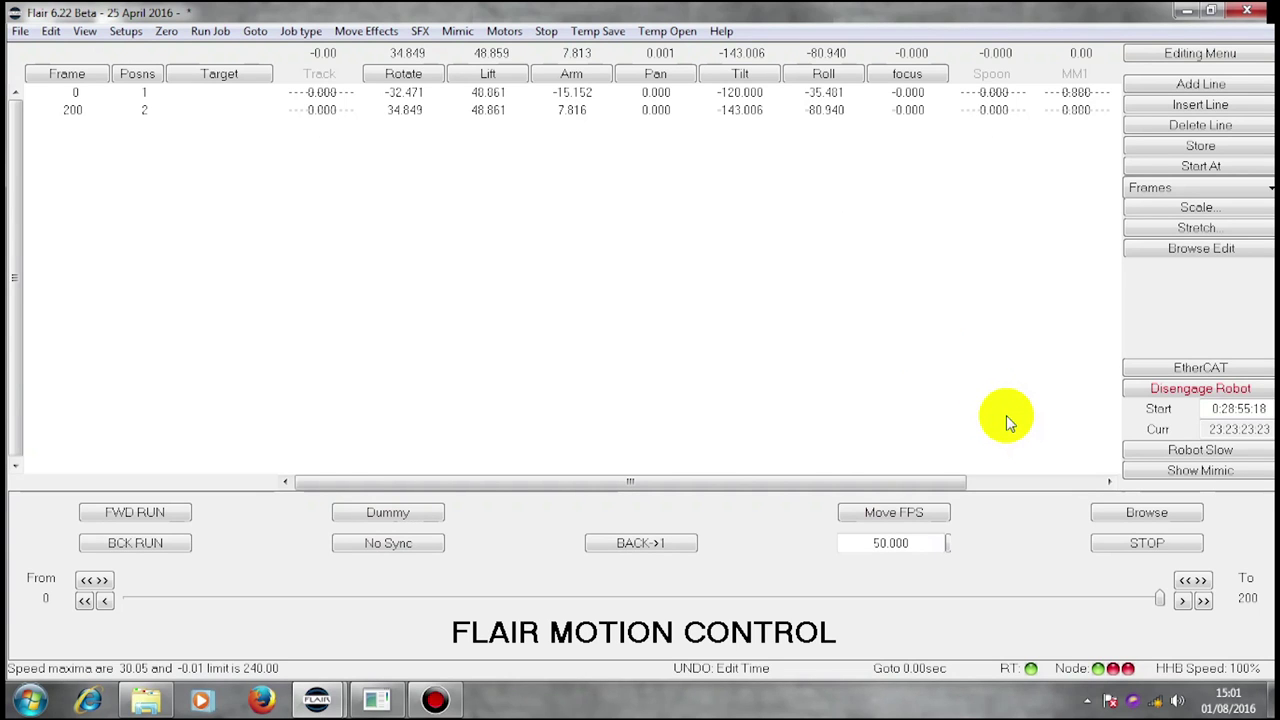
pyautogui.click(1171, 450)
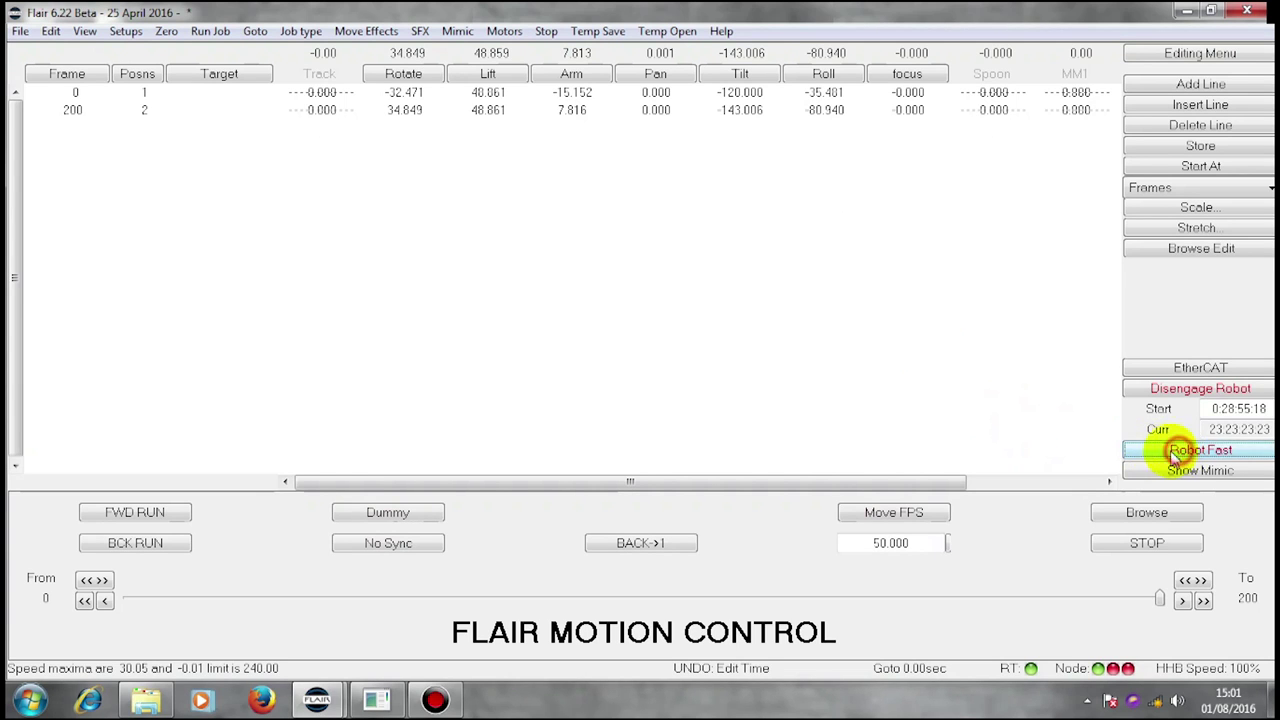
pyautogui.click(150, 518)
pyautogui.click(138, 518)
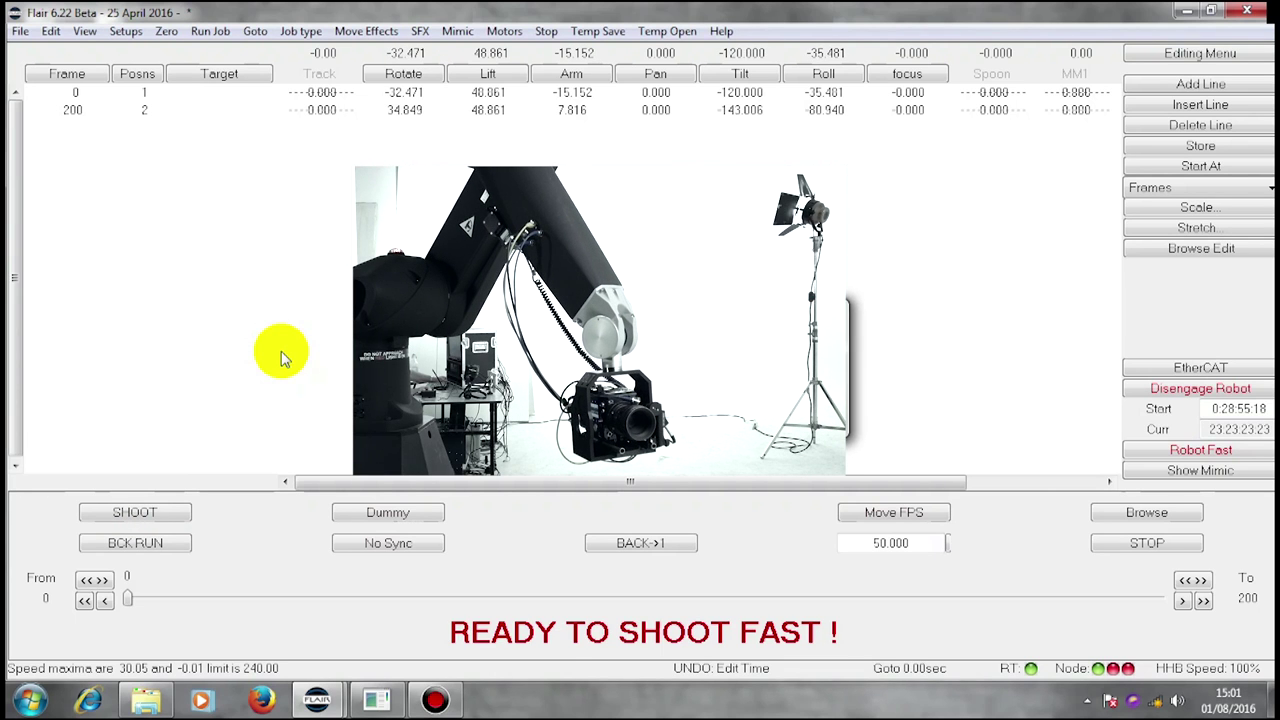
pyautogui.click(147, 512)
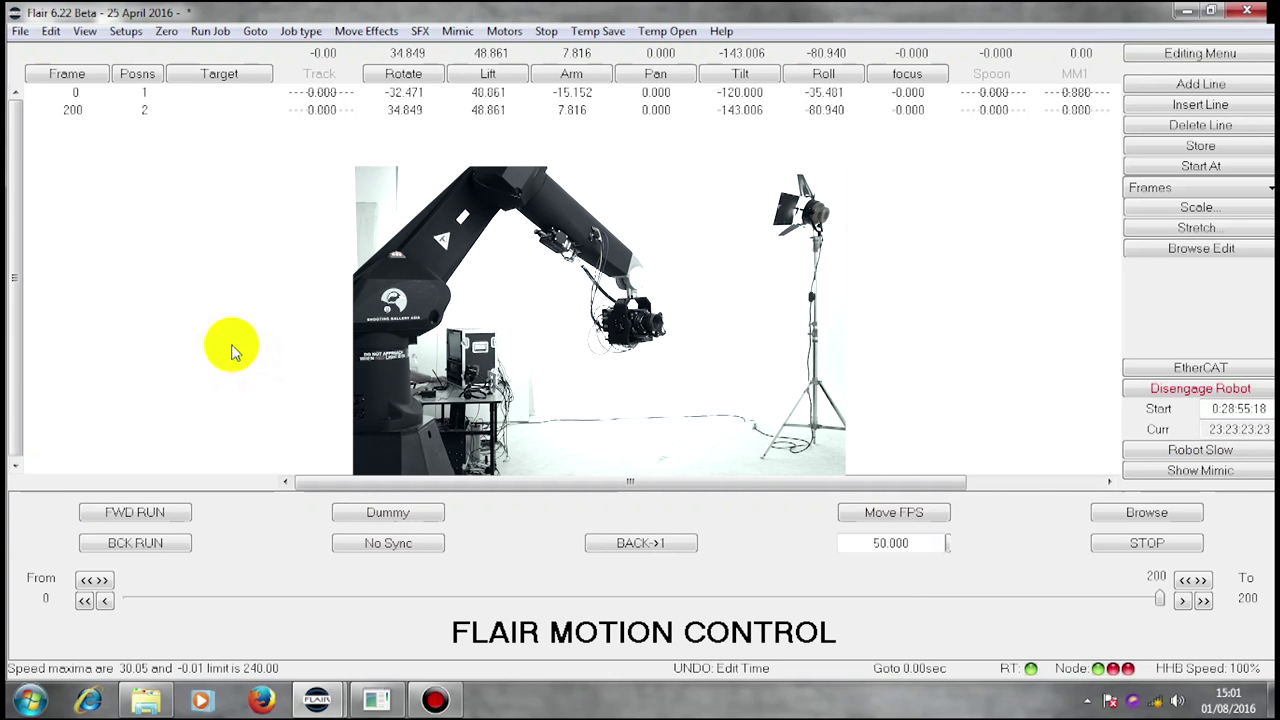
pyautogui.click(125, 33)
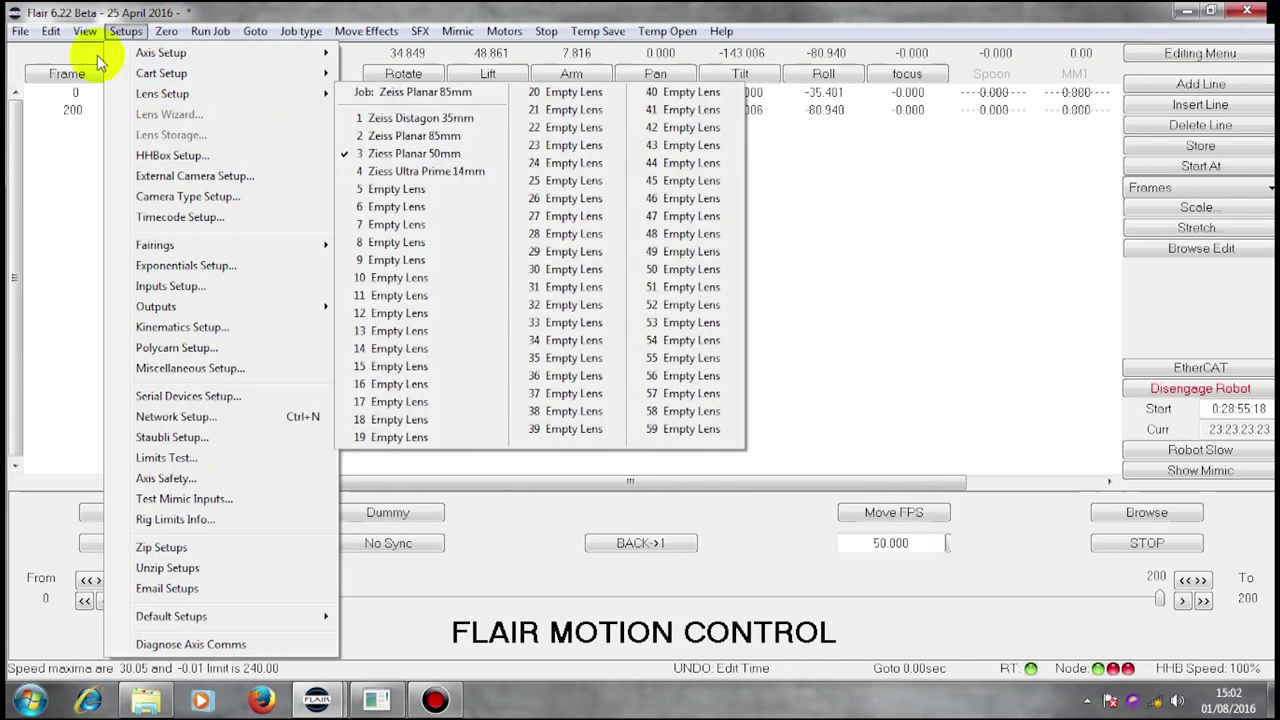
pyautogui.click(102, 94)
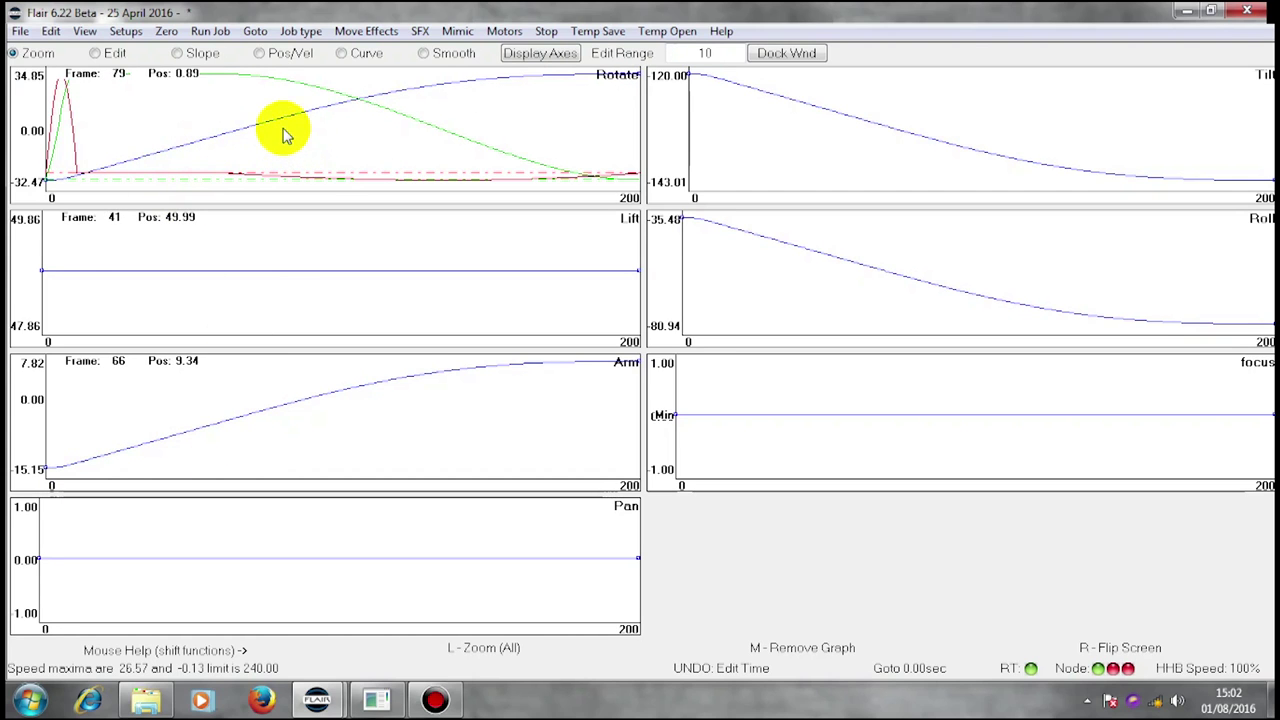
# Choose View > Numeric to list positions 1 and 2 at frames 0 and 200.
pyautogui.click(86, 33)
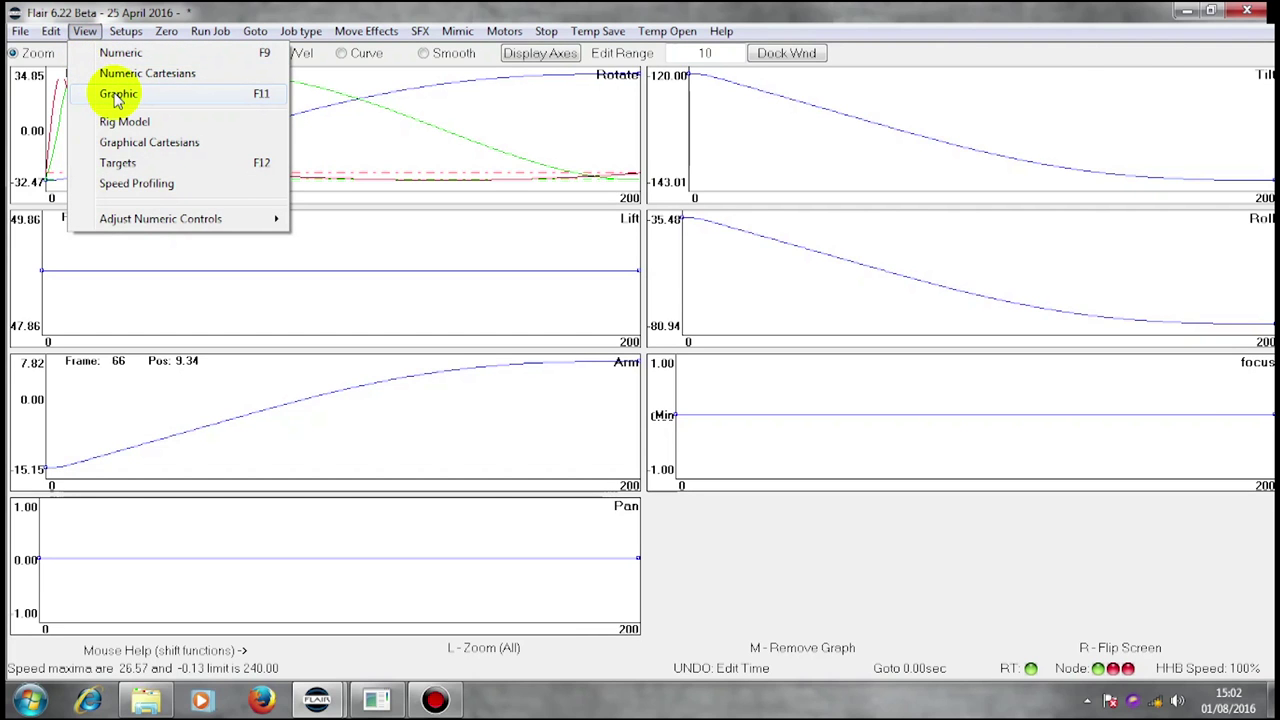
pyautogui.click(120, 52)
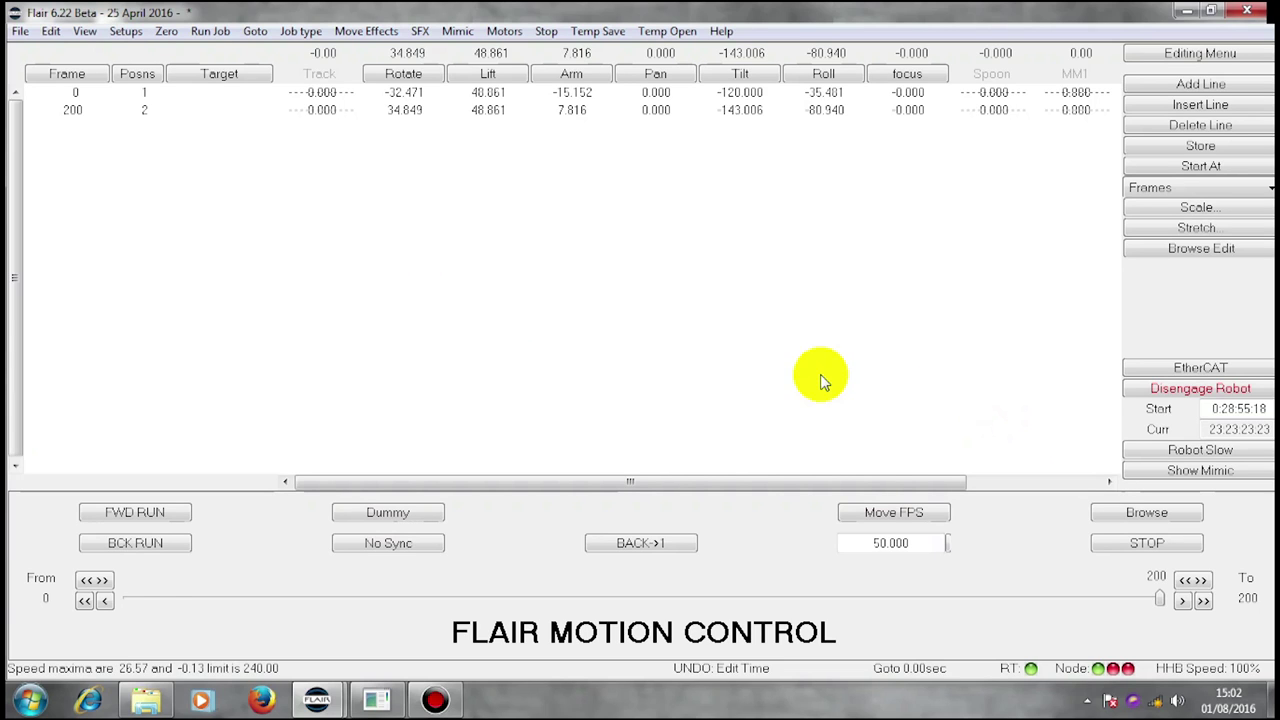
# In Axis Default Fairings, set Up and Down to 0 for all axes, apply, and exit.
pyautogui.click(126, 34)
pyautogui.moveTo(155, 245)
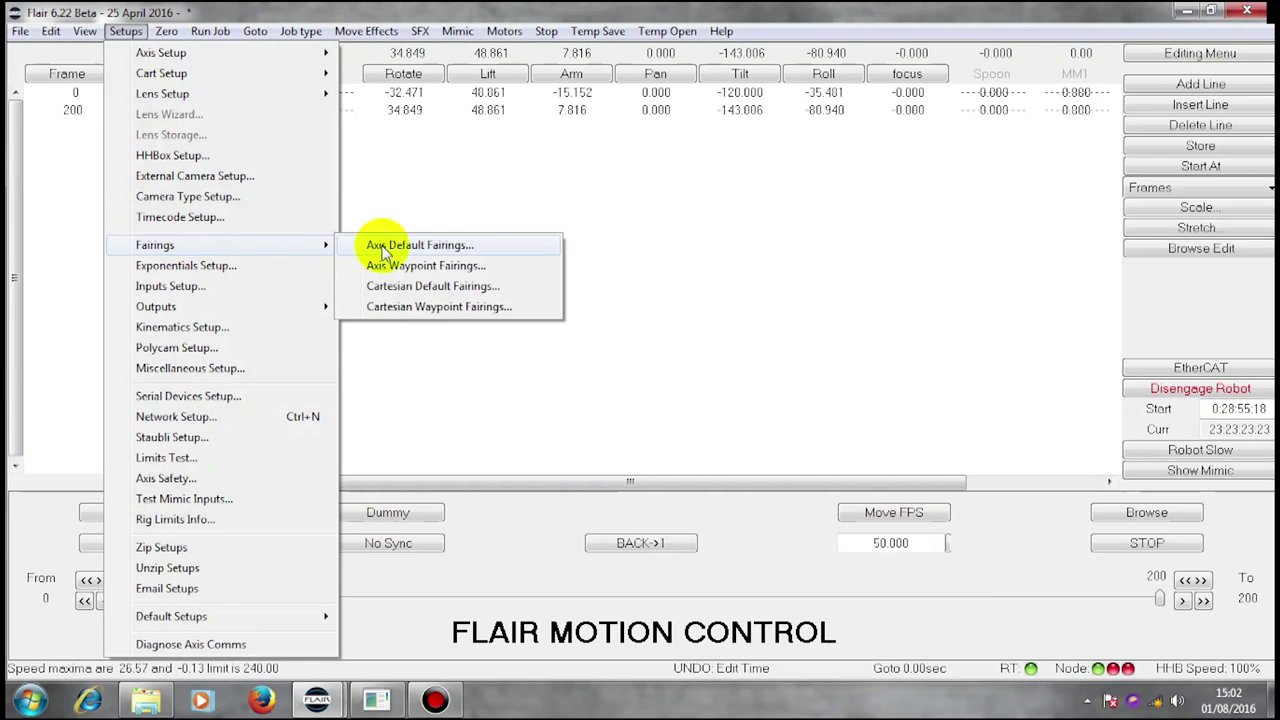
pyautogui.click(383, 252)
pyautogui.doubleClick(566, 266)
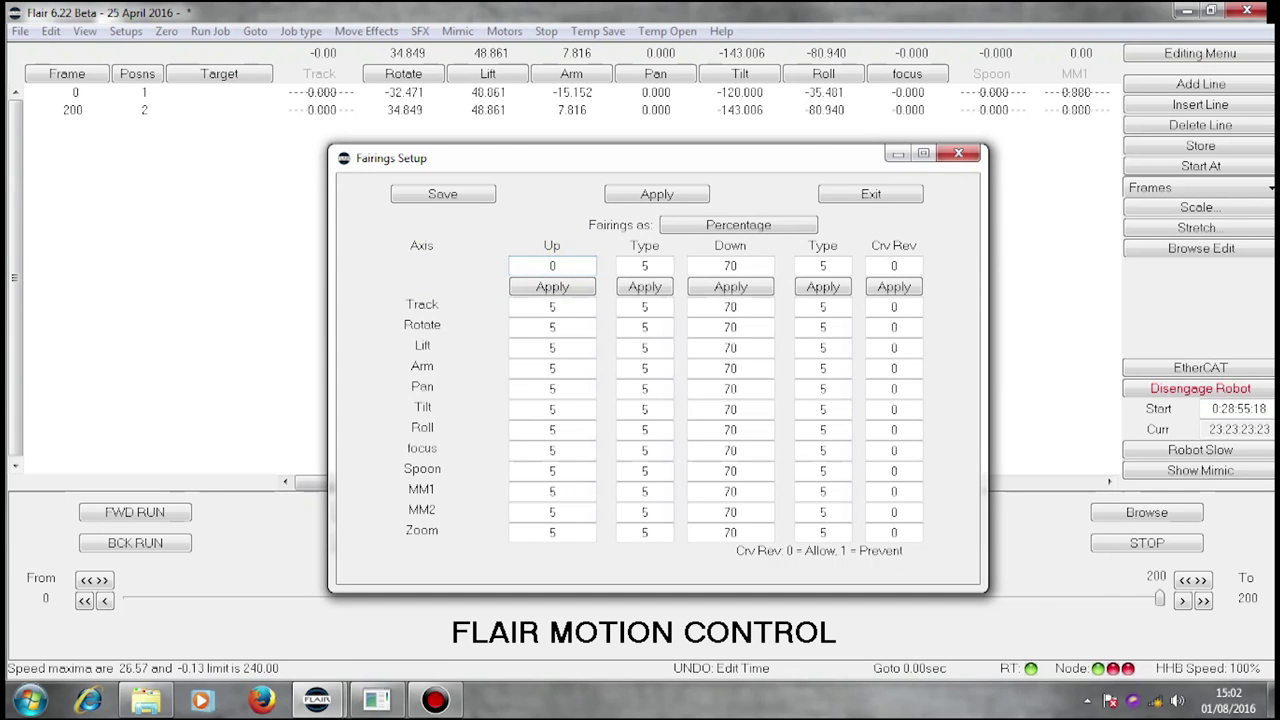
pyautogui.write('0')
pyautogui.click(568, 288)
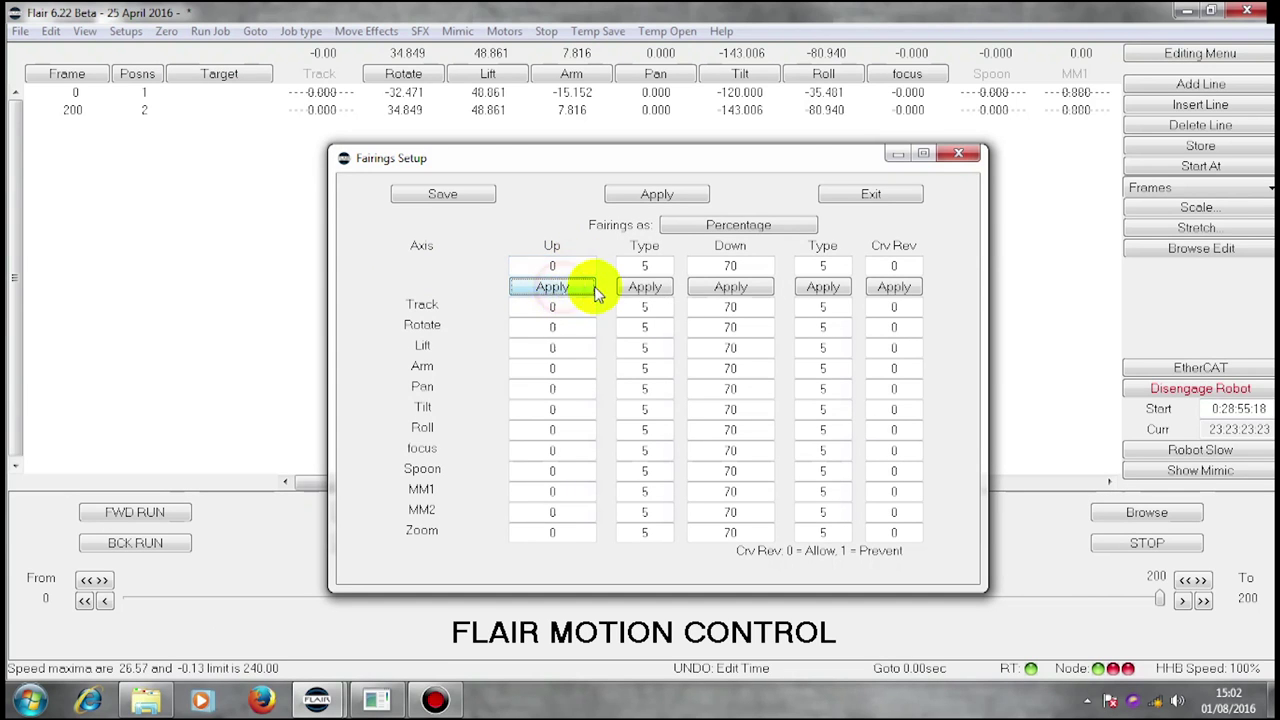
pyautogui.doubleClick(743, 265)
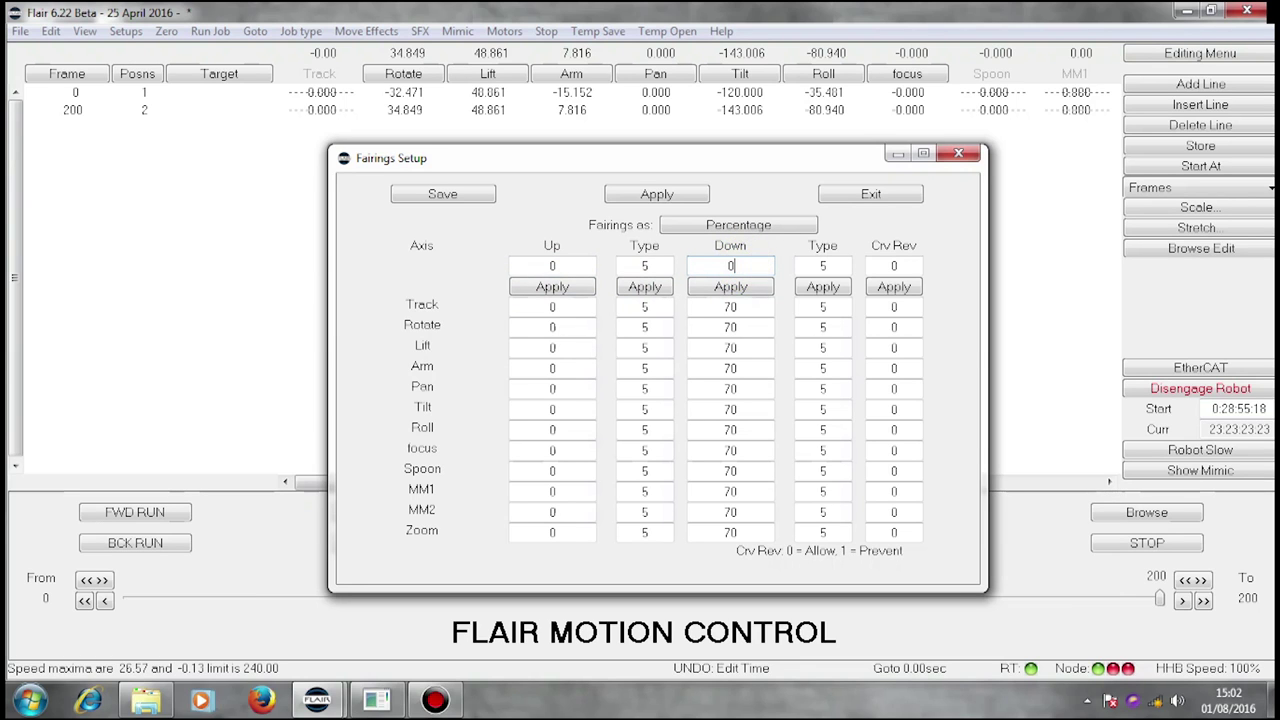
pyautogui.write('0')
pyautogui.click(737, 288)
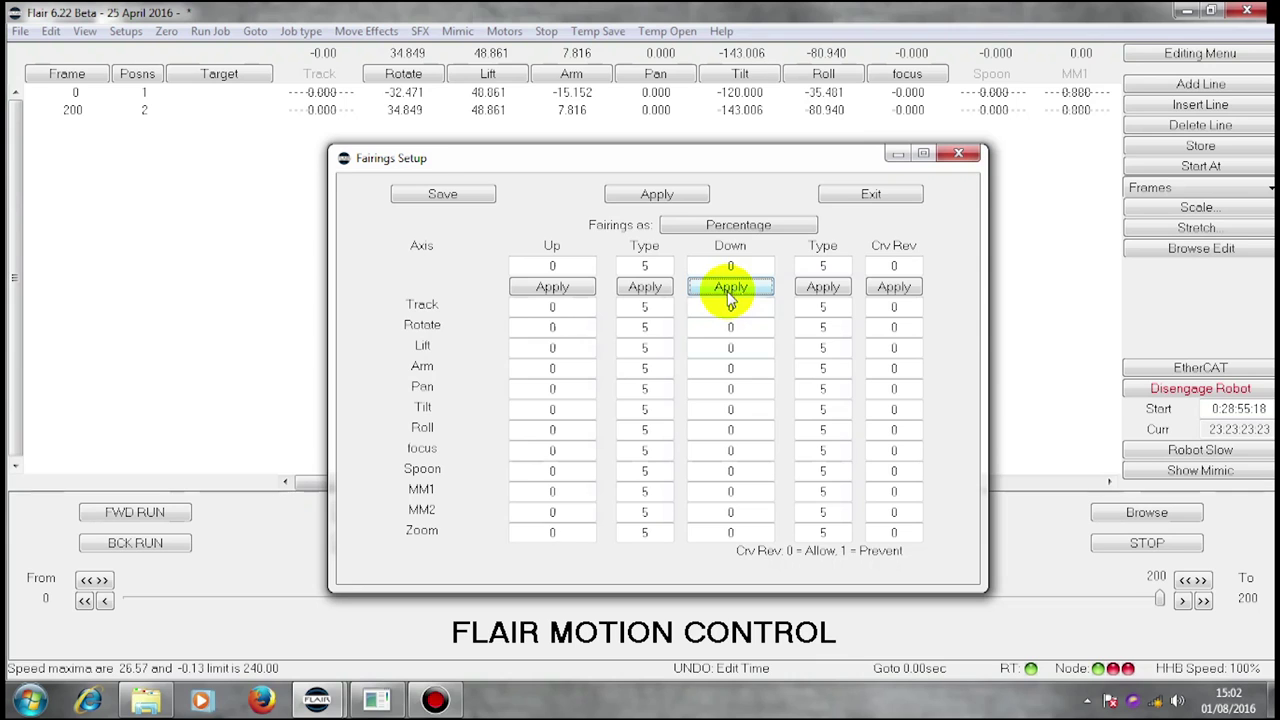
pyautogui.click(652, 197)
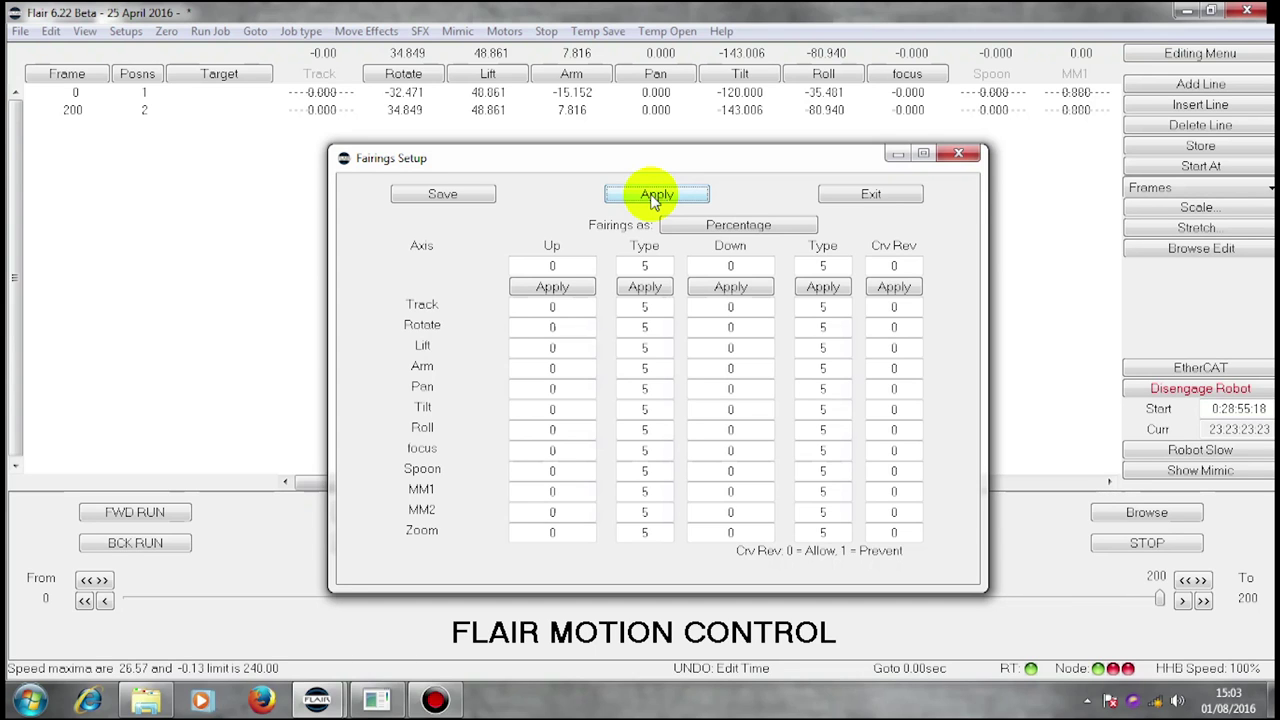
pyautogui.click(870, 194)
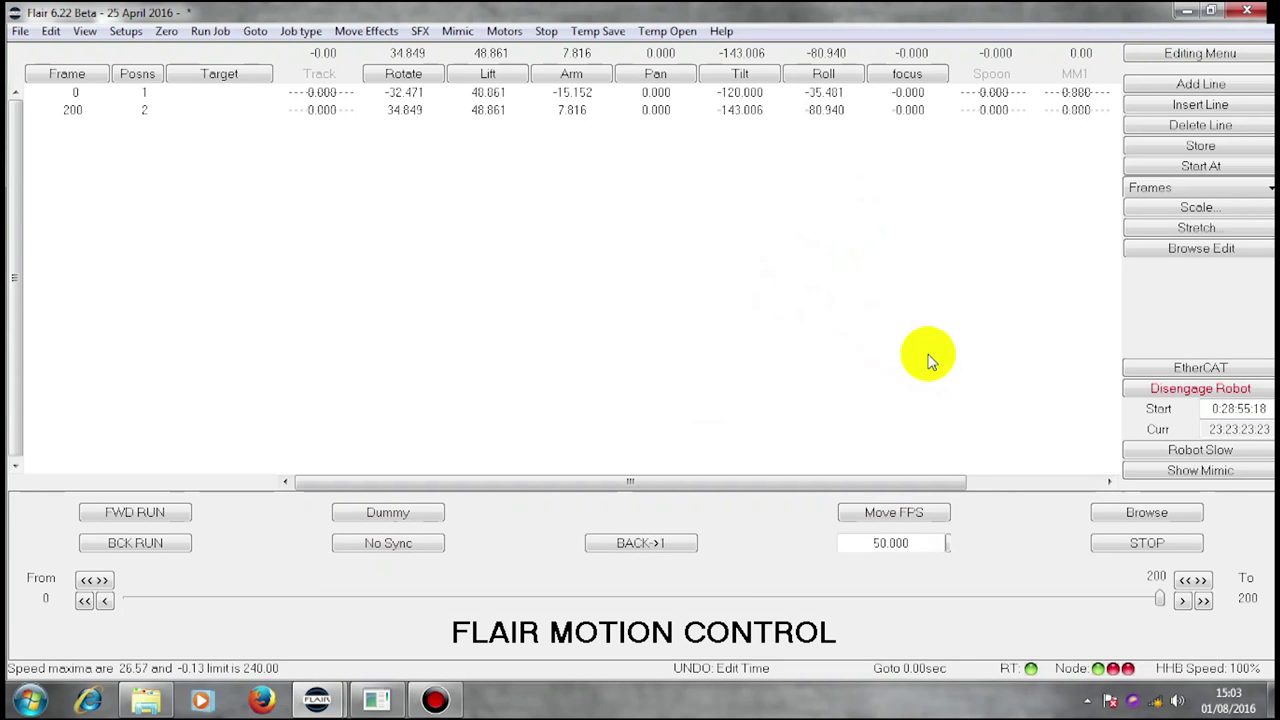
# Run the move backward to the start at fast speed.
pyautogui.click(1195, 450)
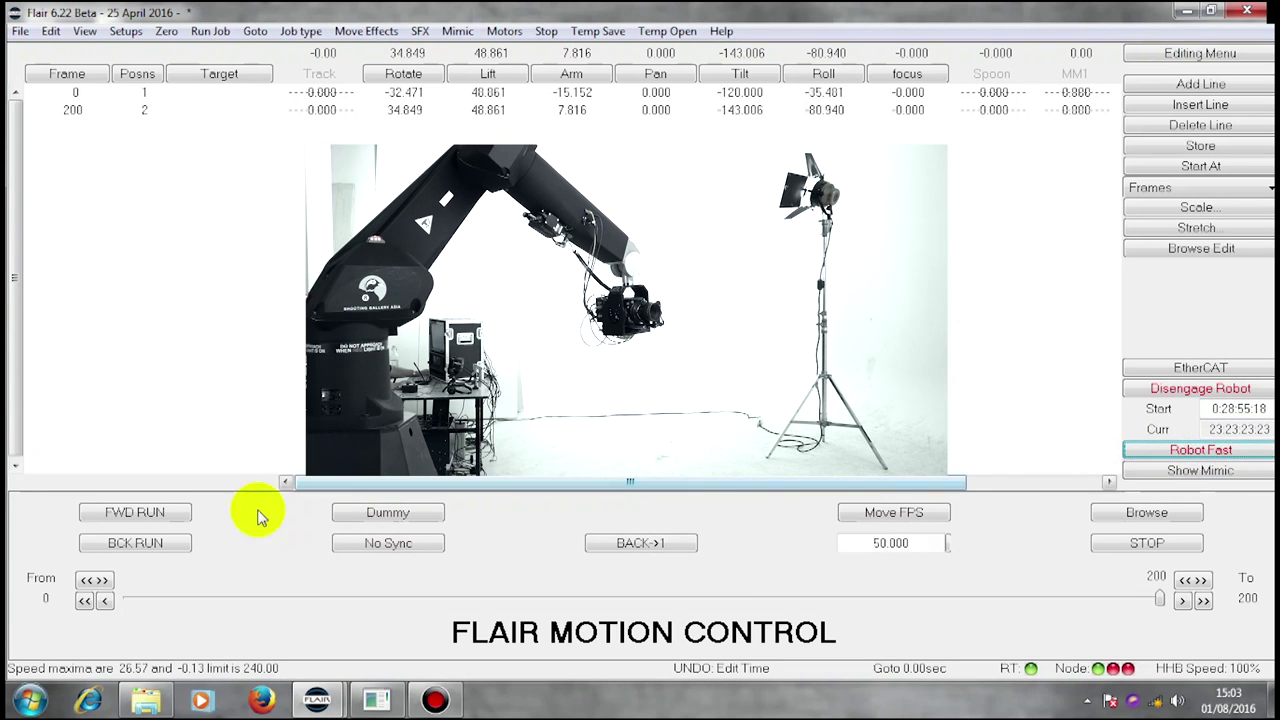
pyautogui.click(158, 550)
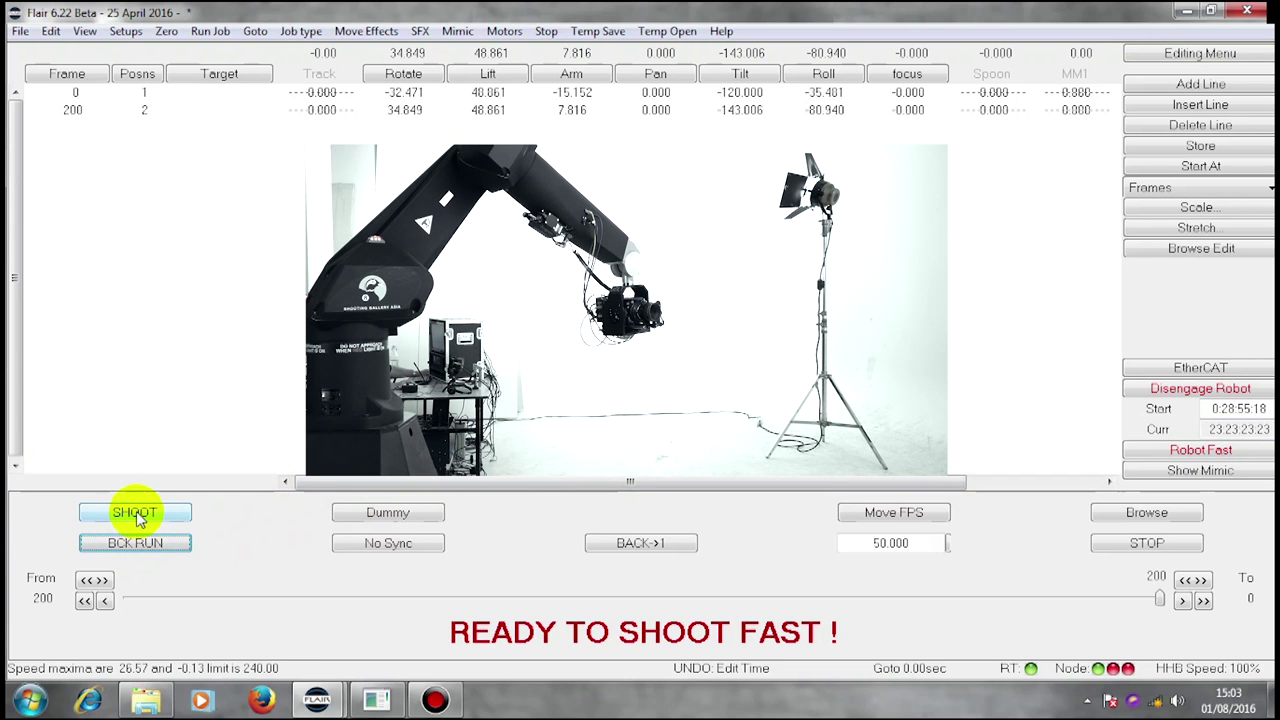
pyautogui.click(137, 515)
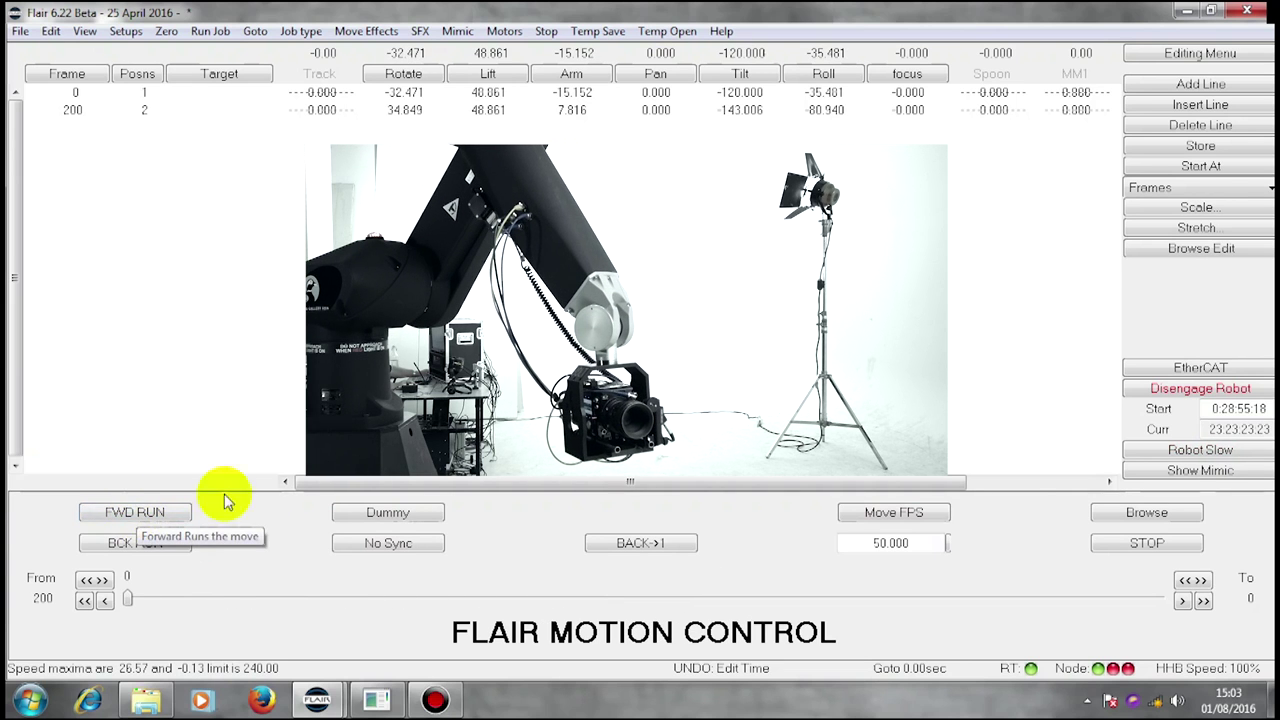
# Run the move forward at fast speed to its frame 200 end pose.
pyautogui.click(1200, 453)
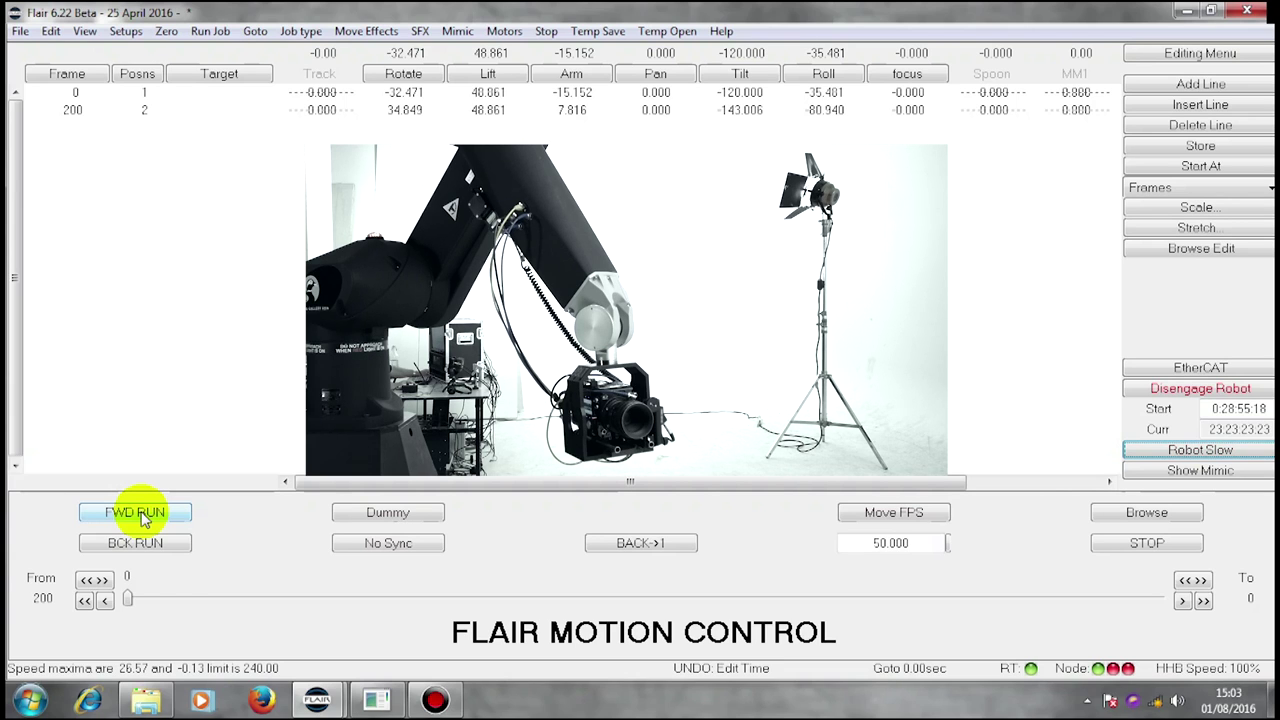
pyautogui.click(138, 513)
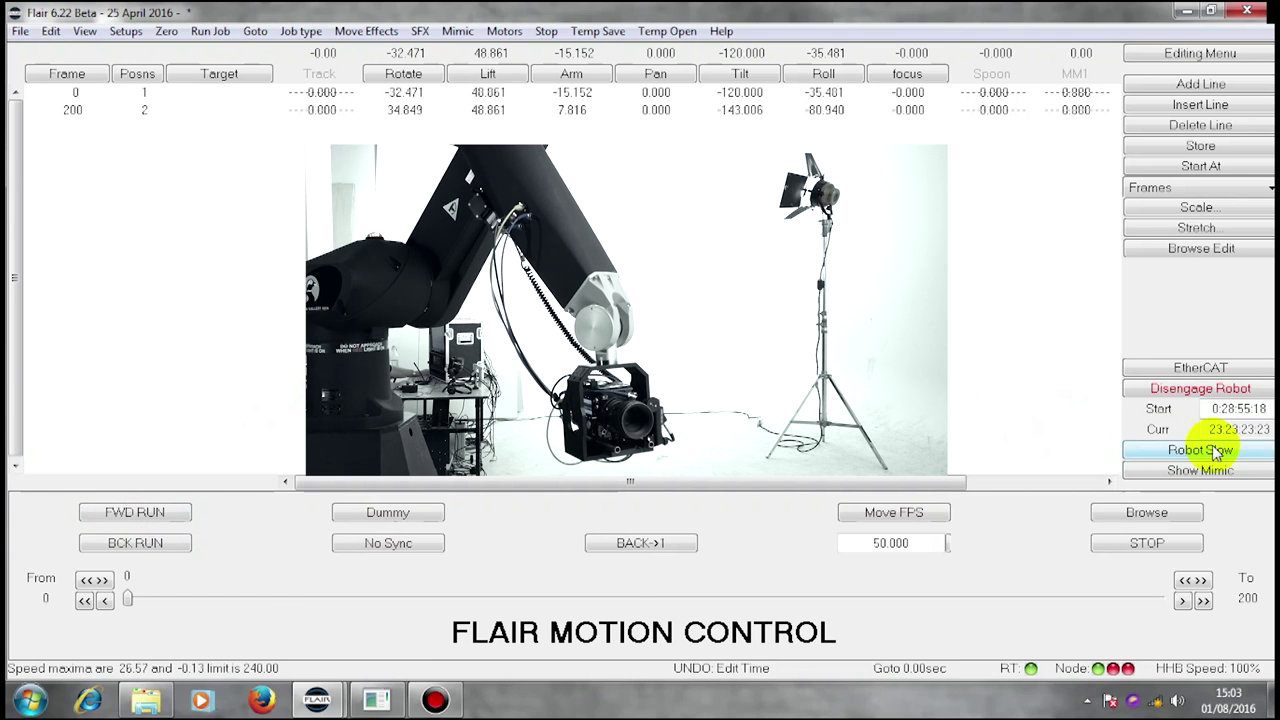
pyautogui.click(1210, 449)
pyautogui.click(144, 515)
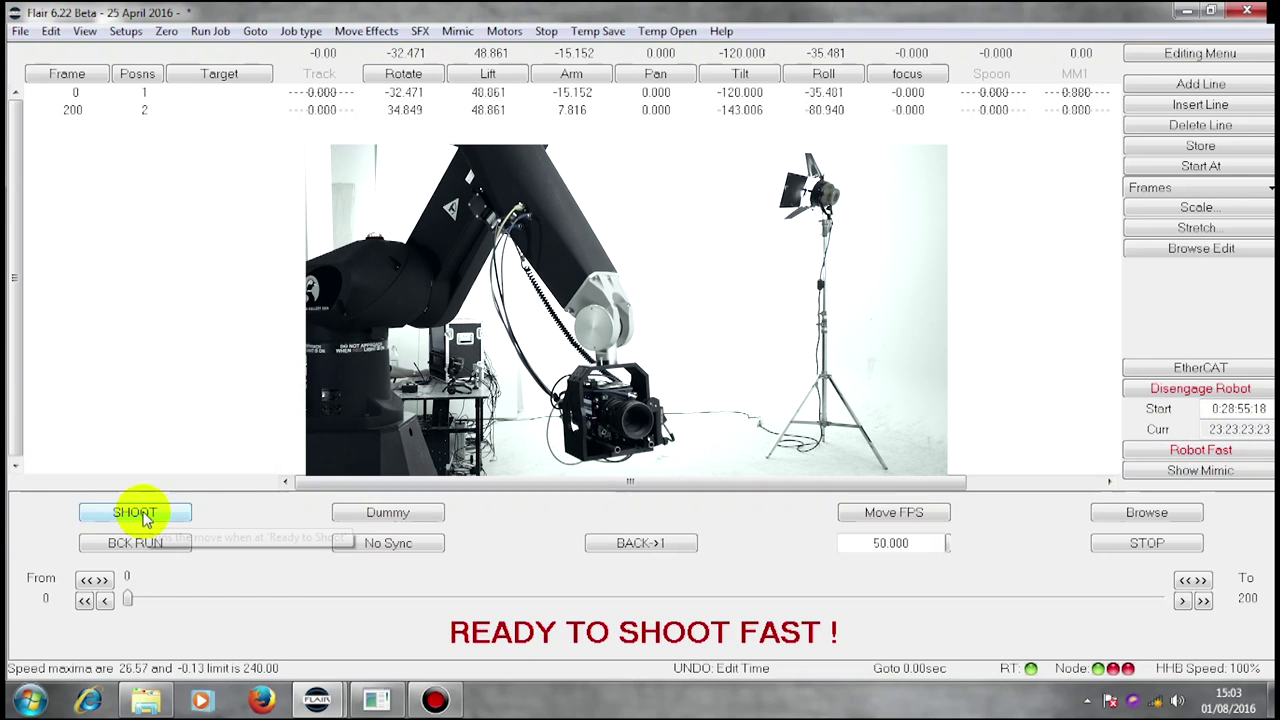
pyautogui.click(144, 516)
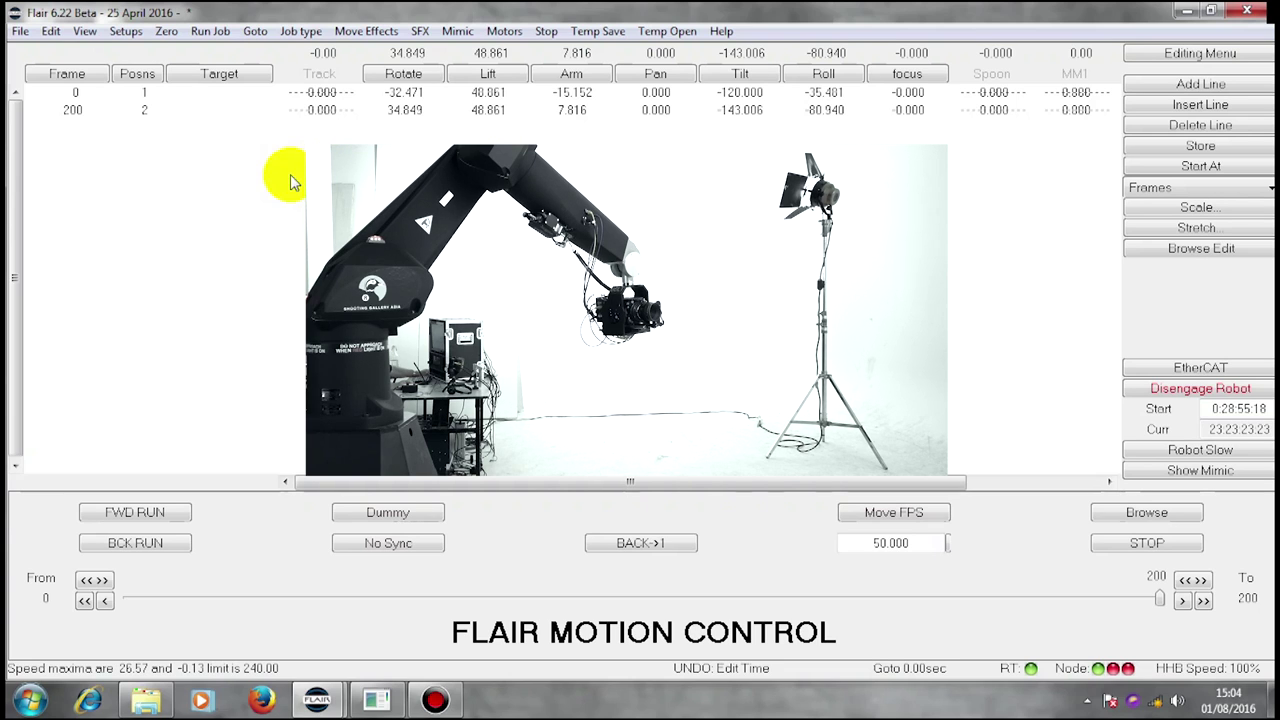
pyautogui.click(85, 31)
pyautogui.click(111, 91)
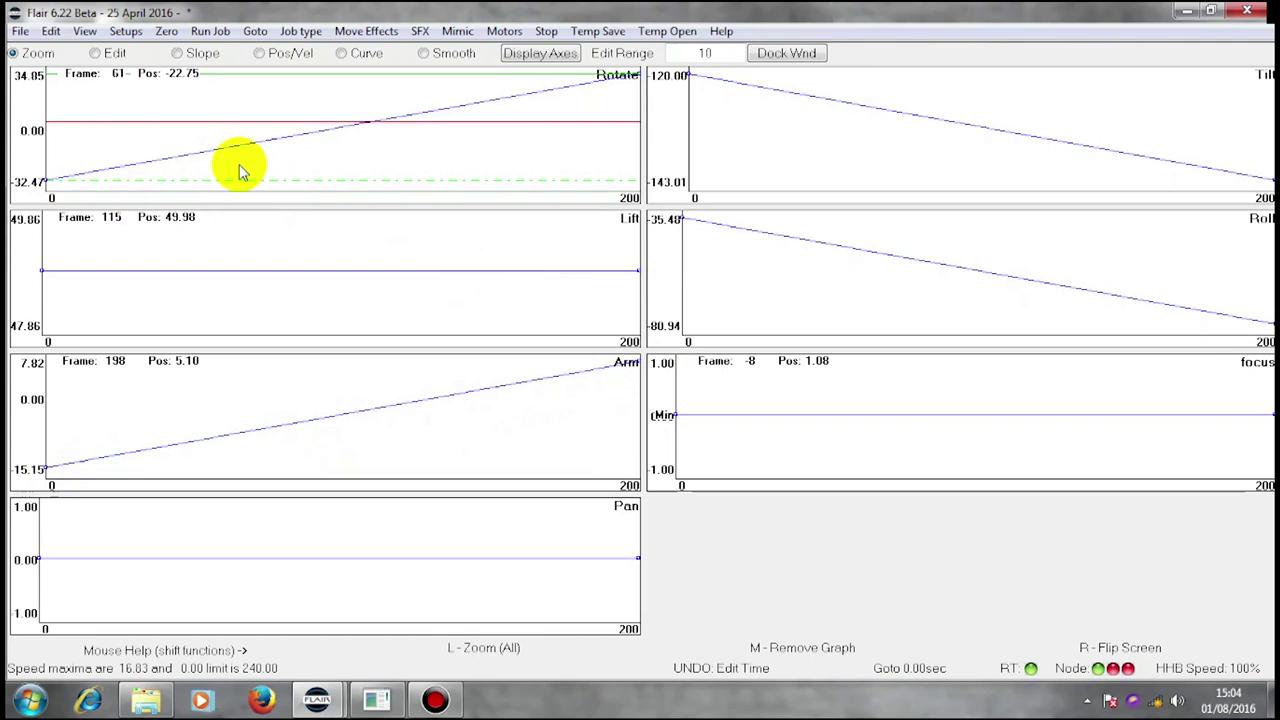
pyautogui.click(82, 33)
pyautogui.click(112, 53)
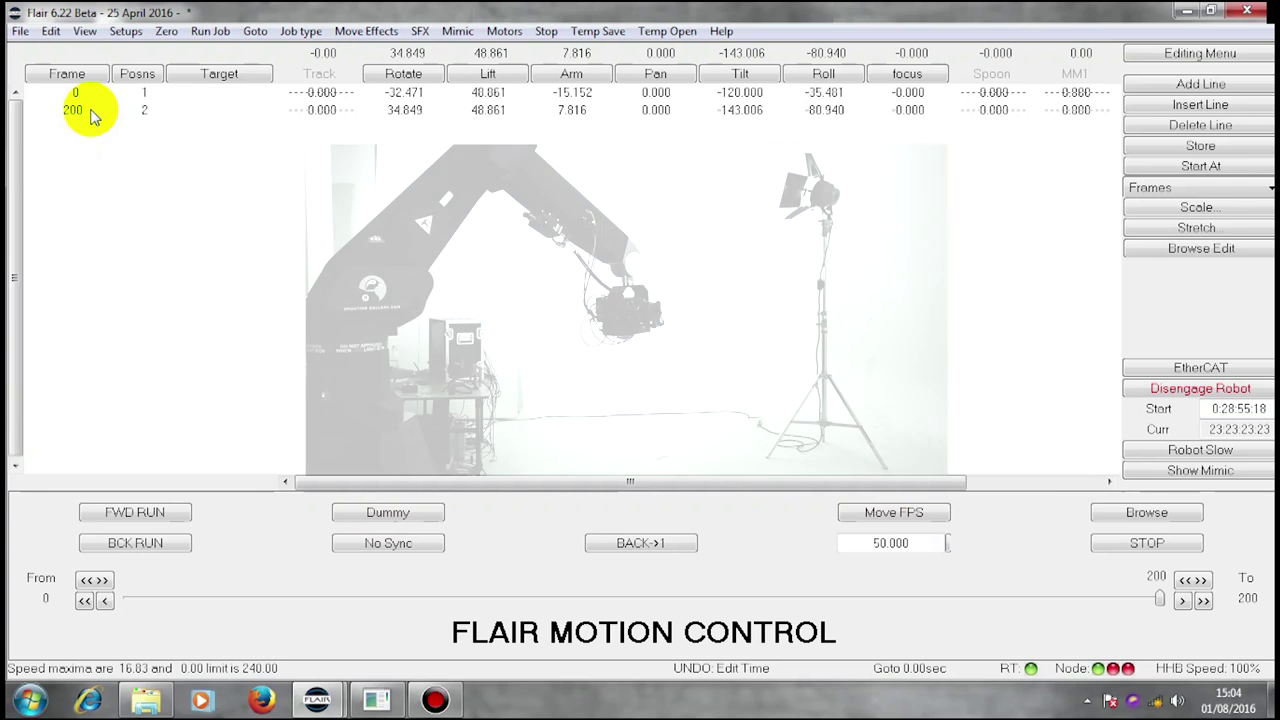
# Change position 2's frame to 100 and run the move backward at fast speed.
pyautogui.click(90, 117)
pyautogui.write('100')
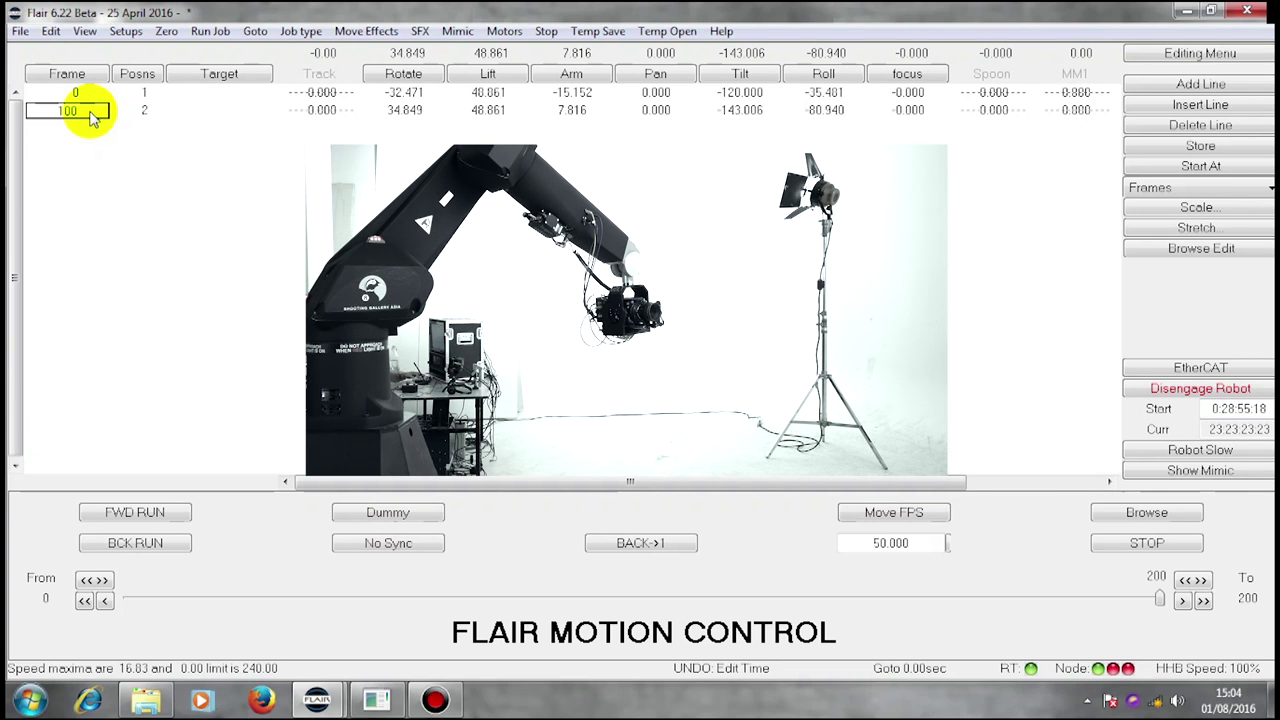
pyautogui.click(1185, 452)
pyautogui.click(140, 543)
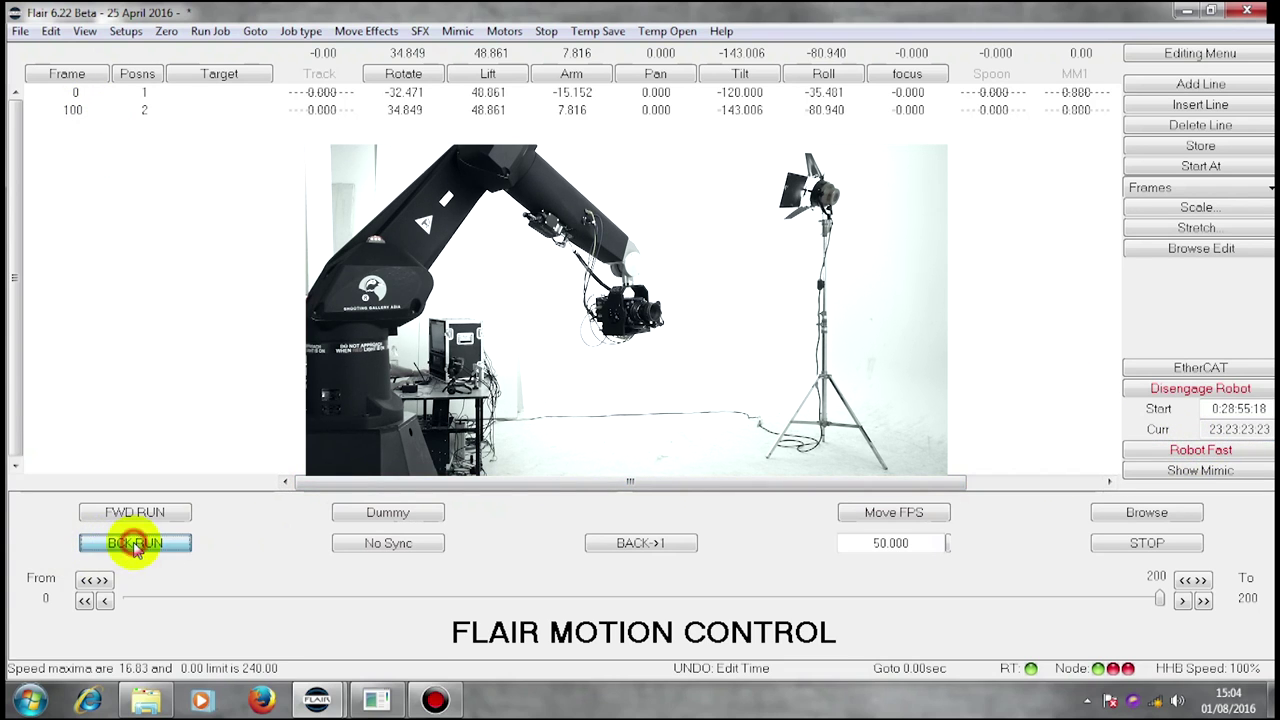
pyautogui.click(128, 518)
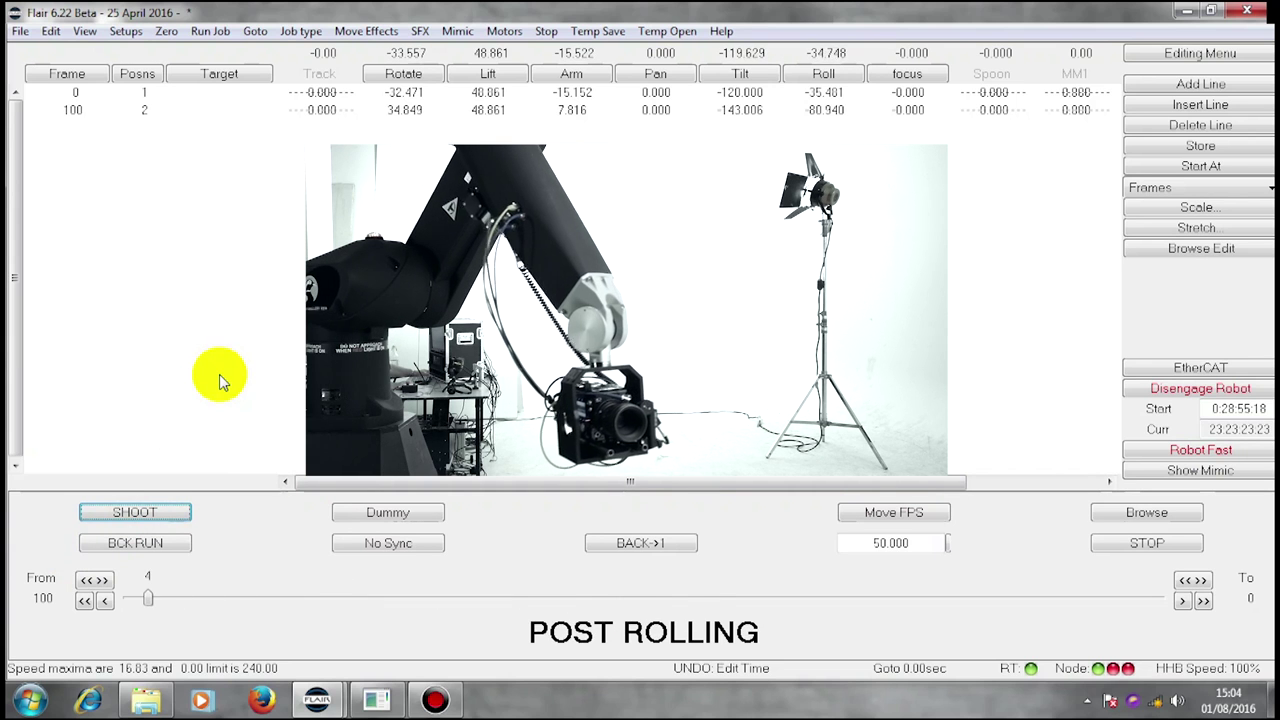
# Run the shortened move forward at fast speed to frame 100.
pyautogui.click(1198, 449)
pyautogui.click(150, 512)
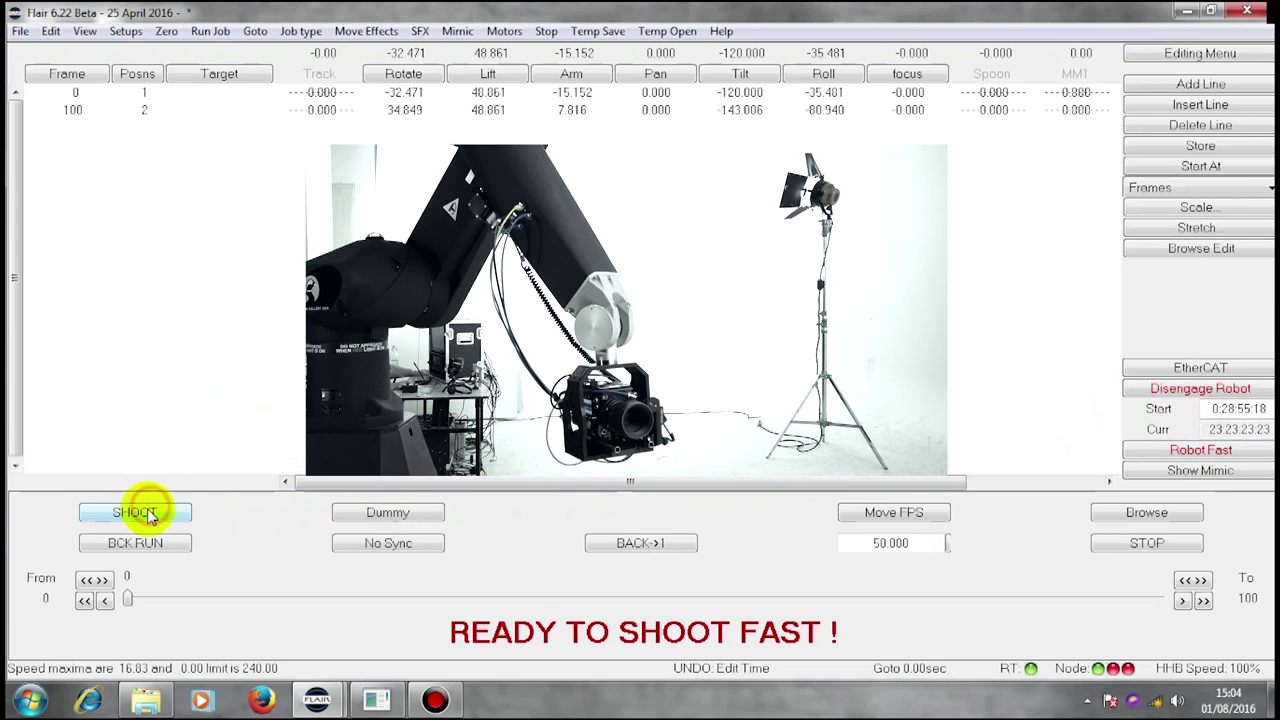
pyautogui.click(143, 515)
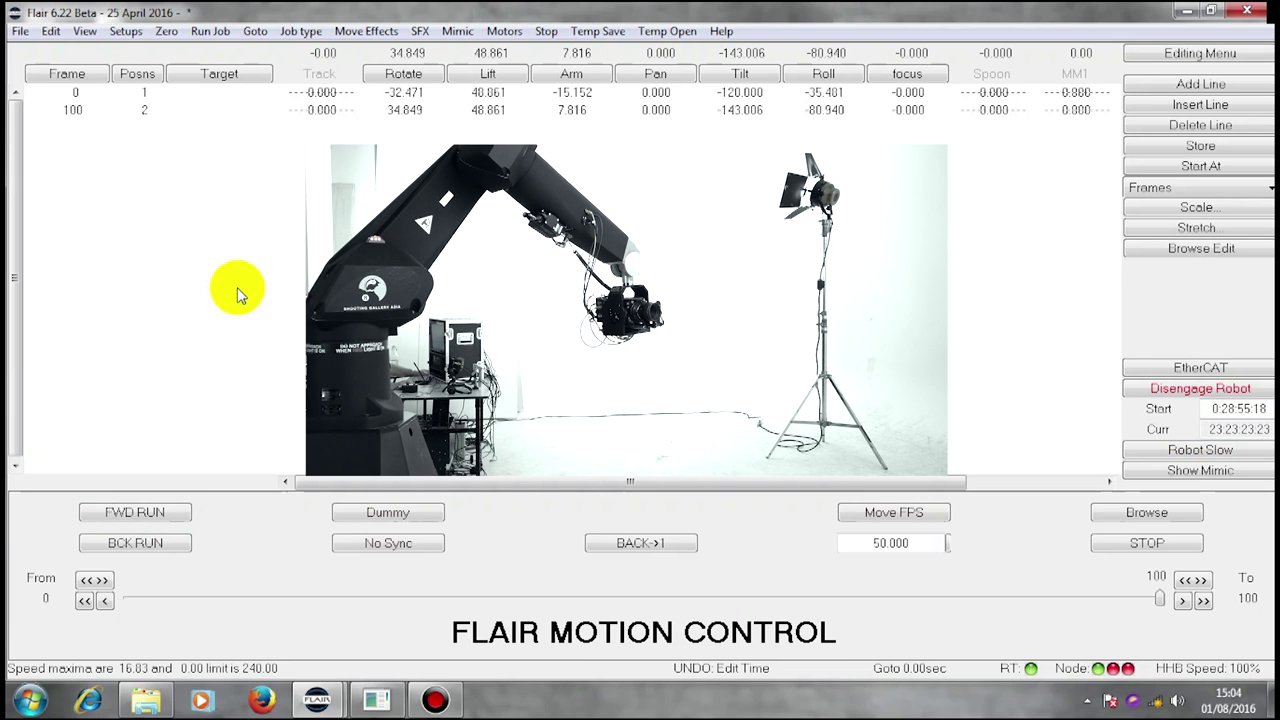
# Set Axis Default Fairings Up and Down to 35 for all axes, then save and apply.
pyautogui.click(125, 35)
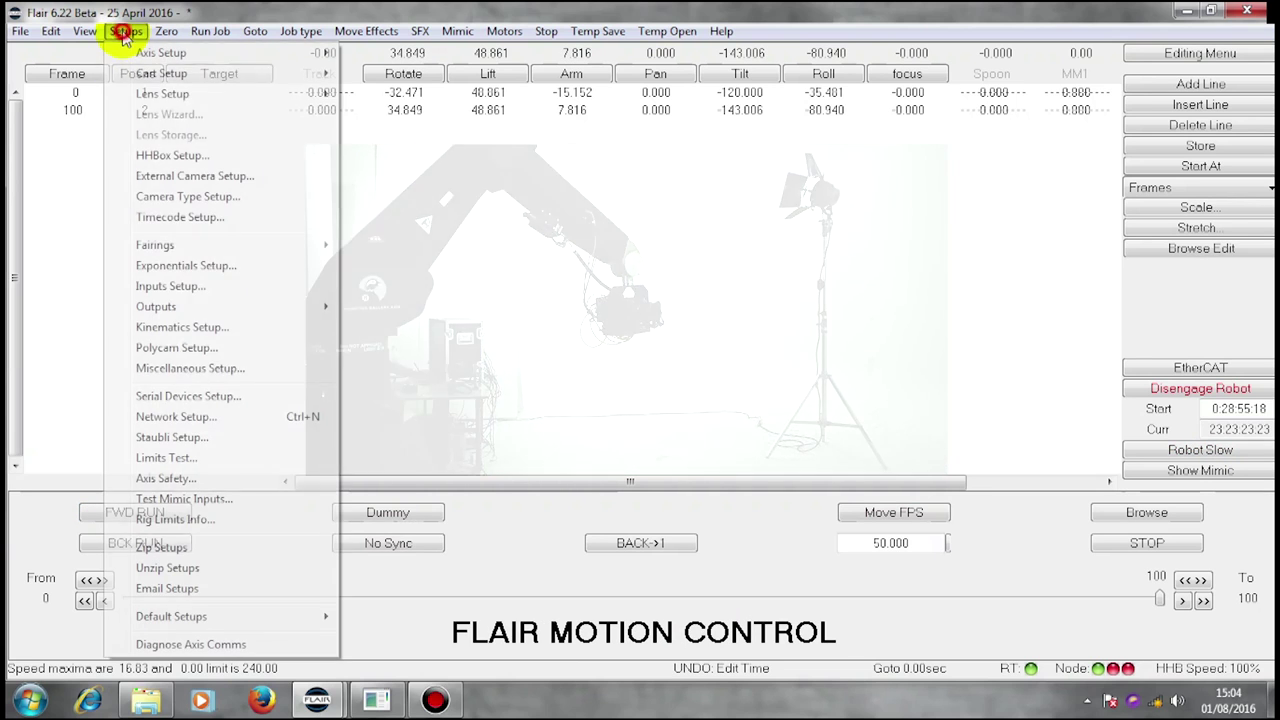
pyautogui.click(166, 246)
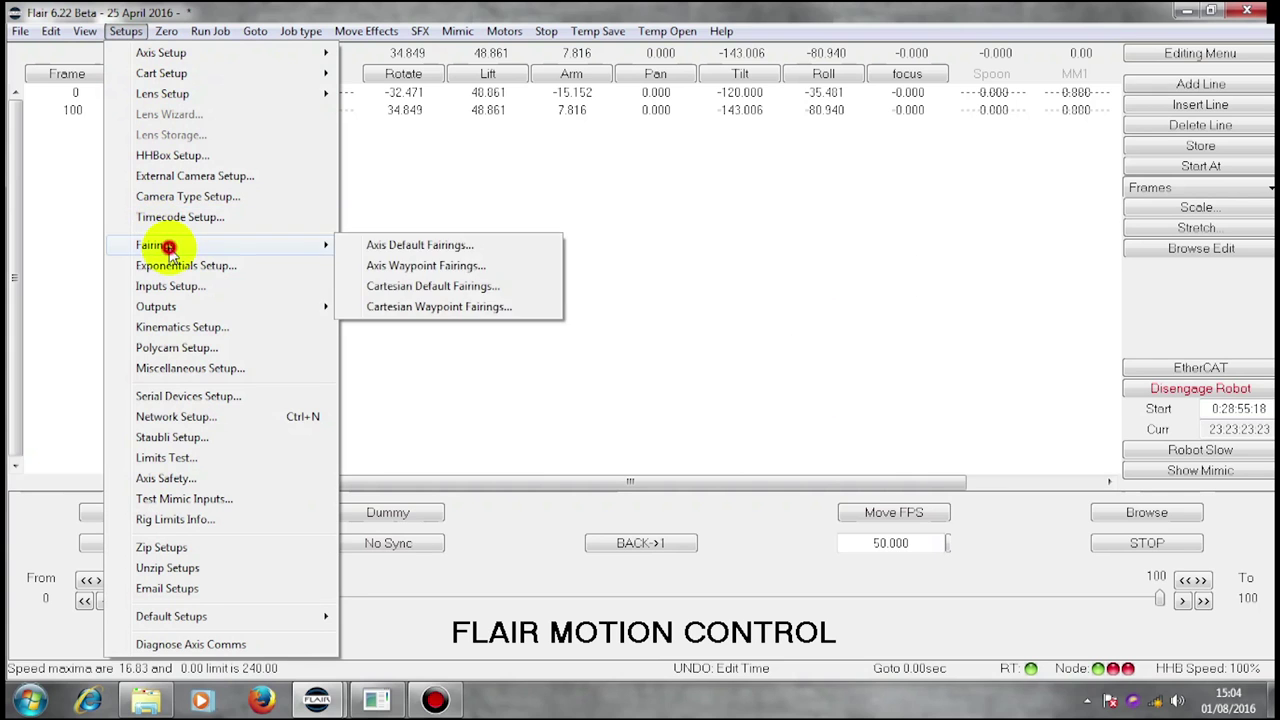
pyautogui.click(410, 245)
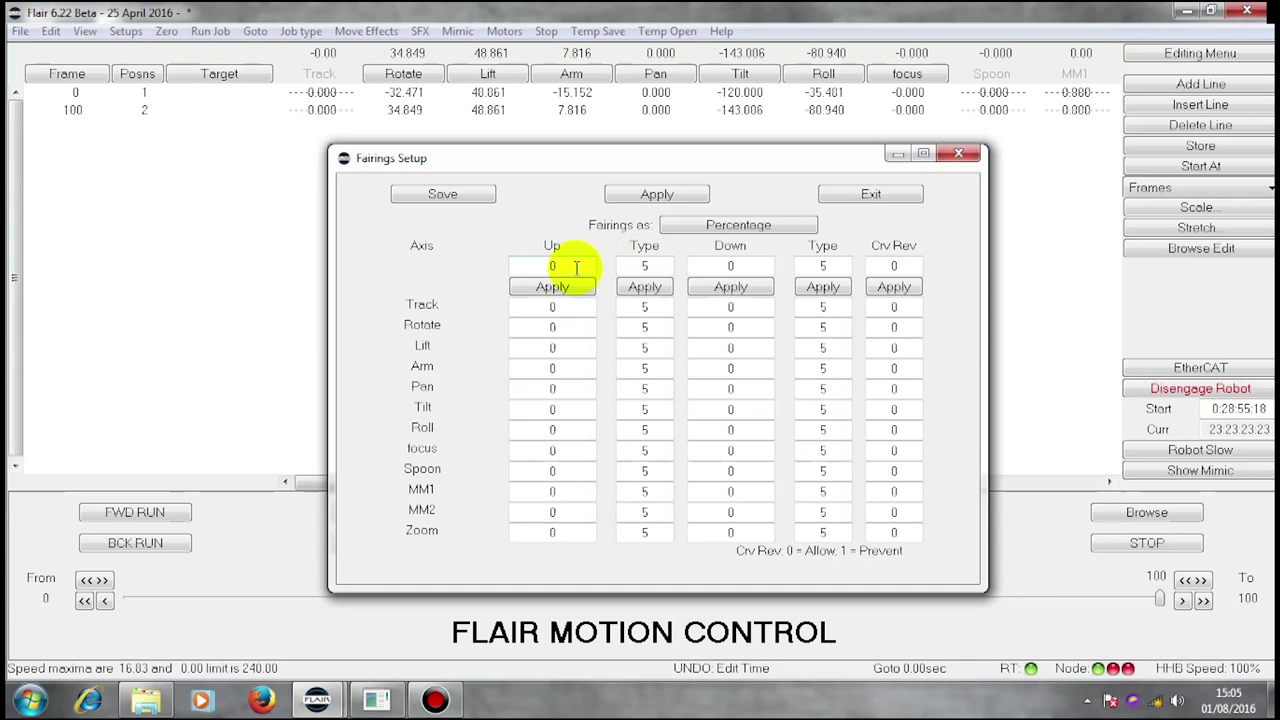
pyautogui.doubleClick(575, 267)
pyautogui.write('35')
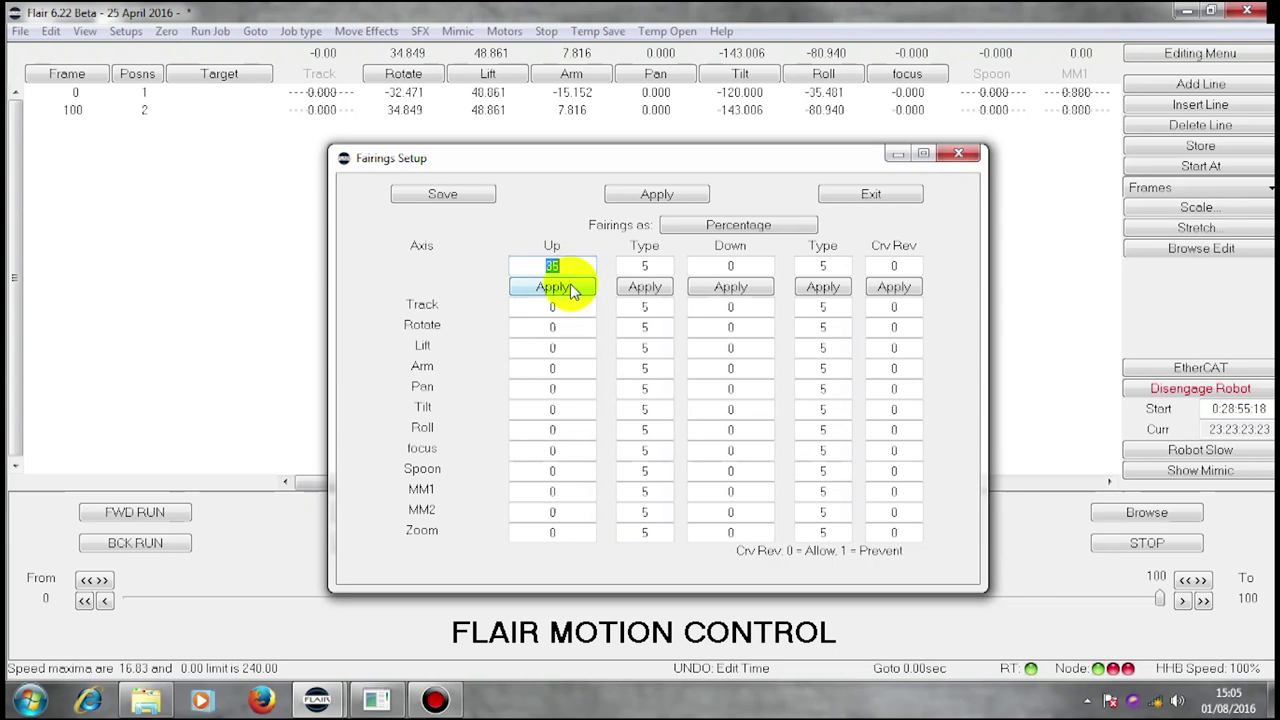
pyautogui.click(555, 286)
pyautogui.doubleClick(740, 265)
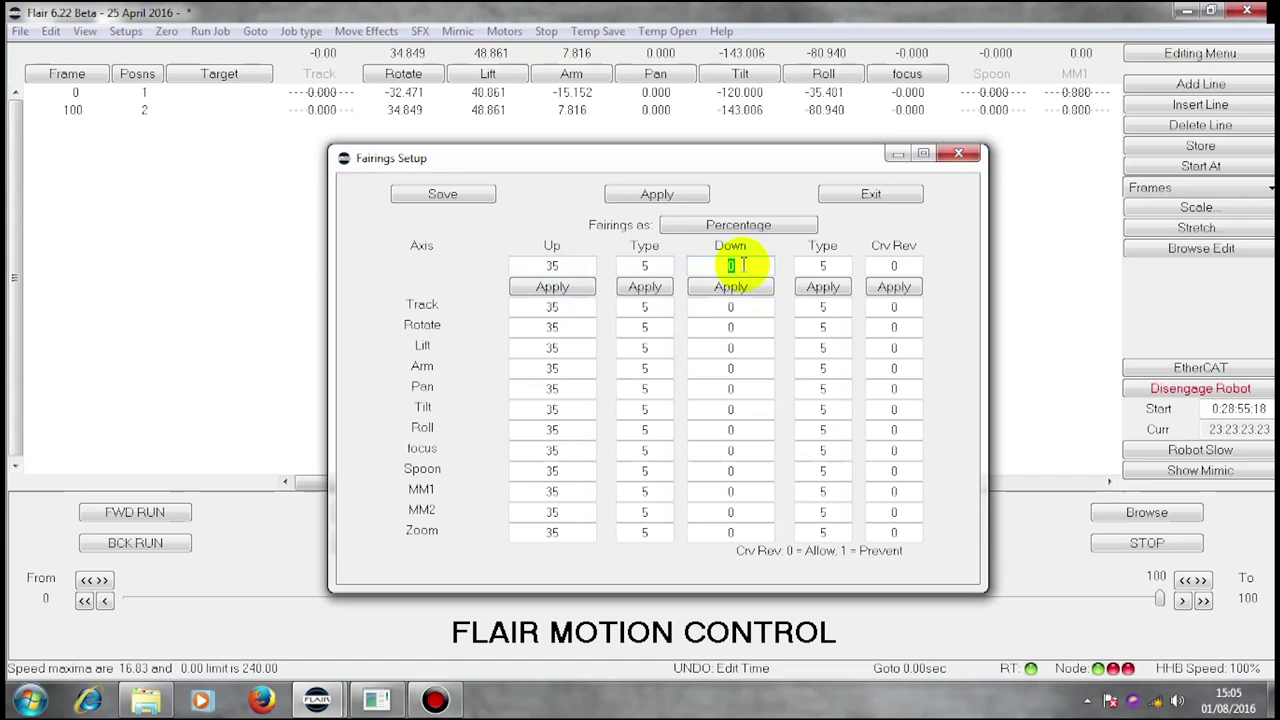
pyautogui.write('35')
pyautogui.click(730, 286)
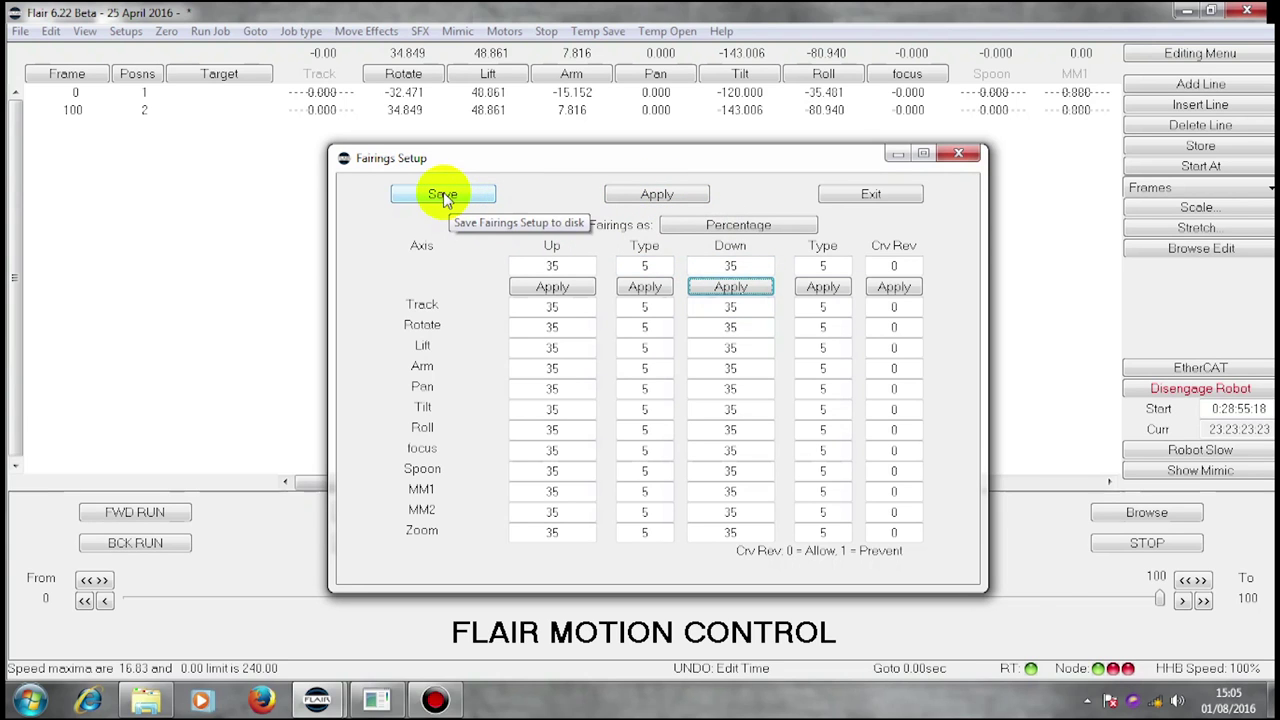
pyautogui.click(450, 196)
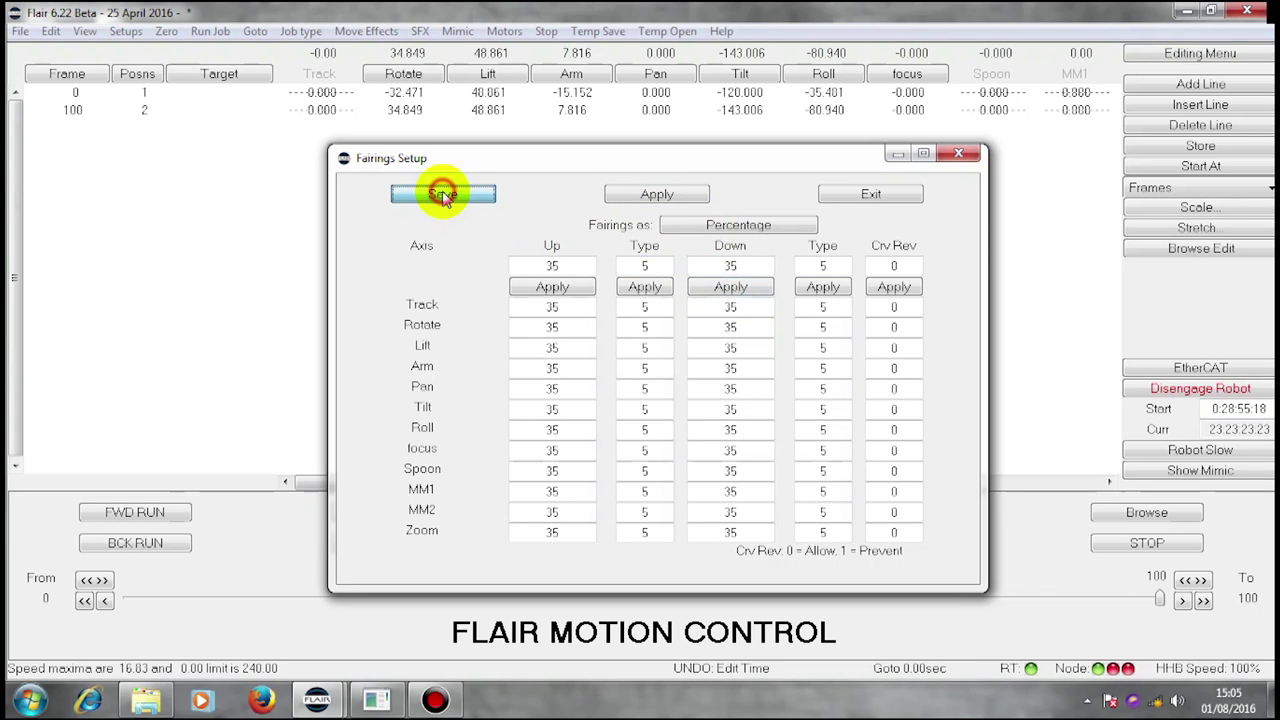
pyautogui.click(652, 194)
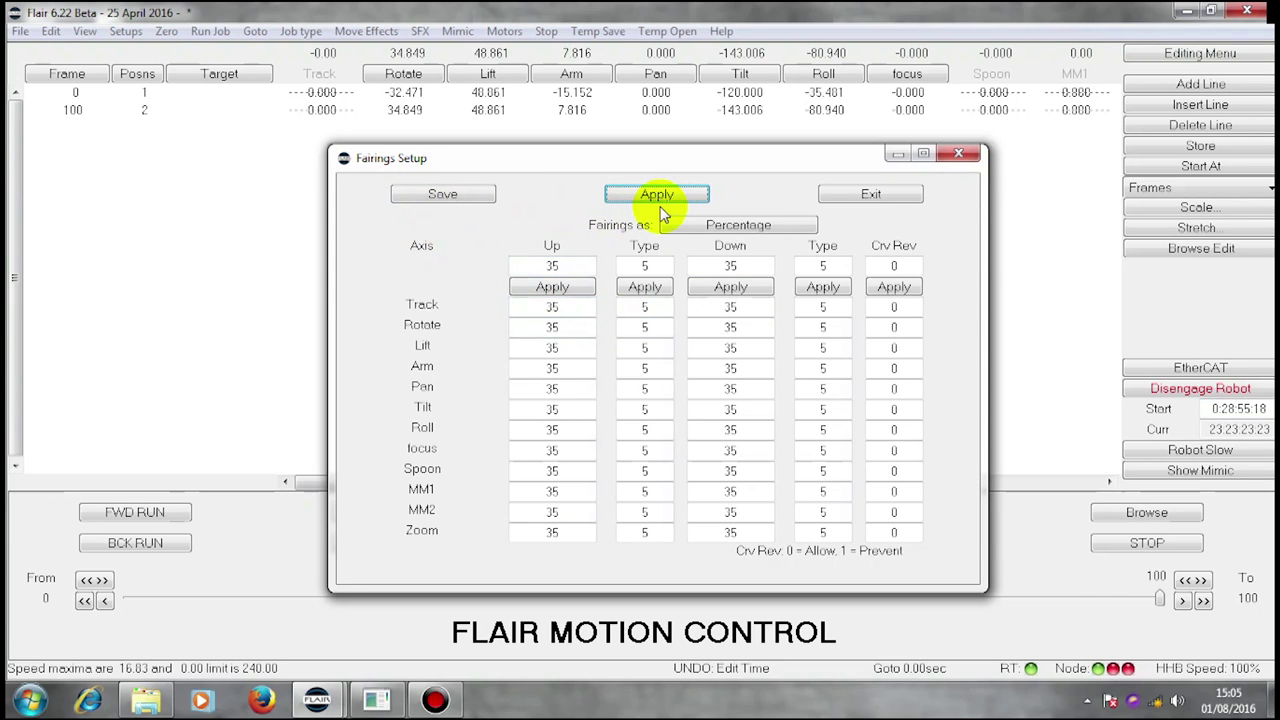
# Exit the fairings dialog and run the 0–100 frame move backward, then forward, in fast mode.
pyautogui.click(866, 200)
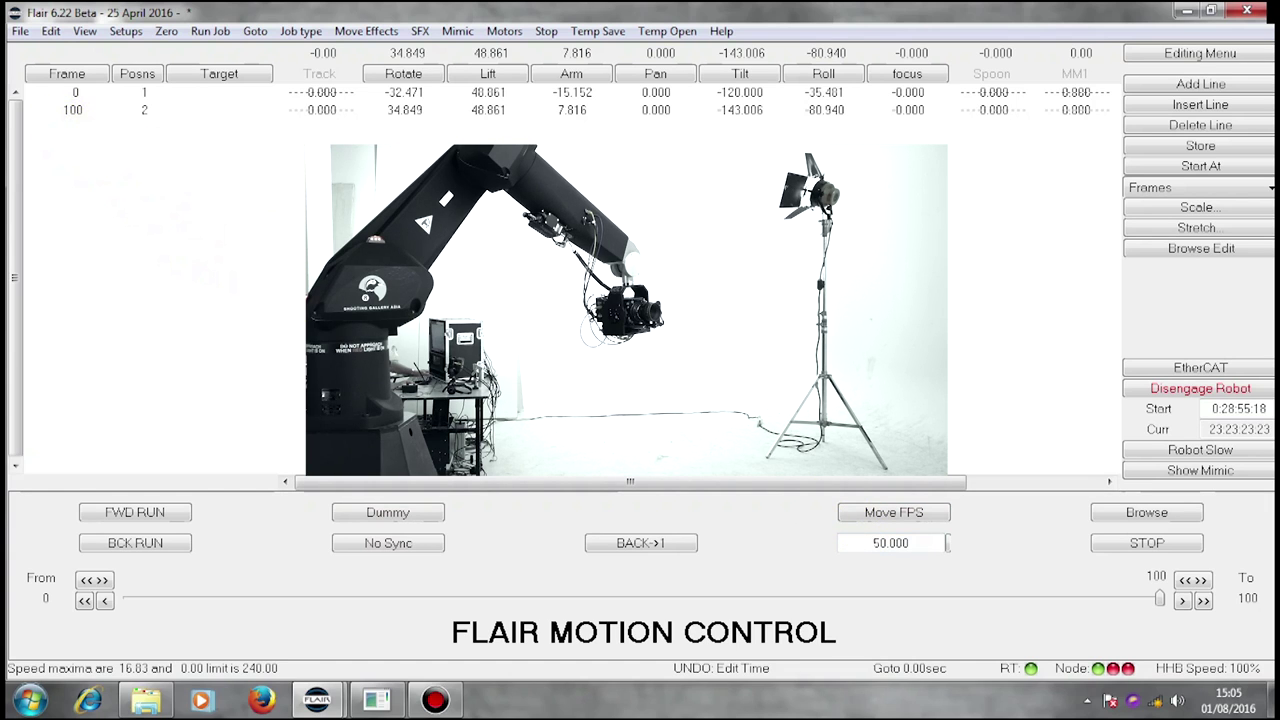
pyautogui.click(1202, 452)
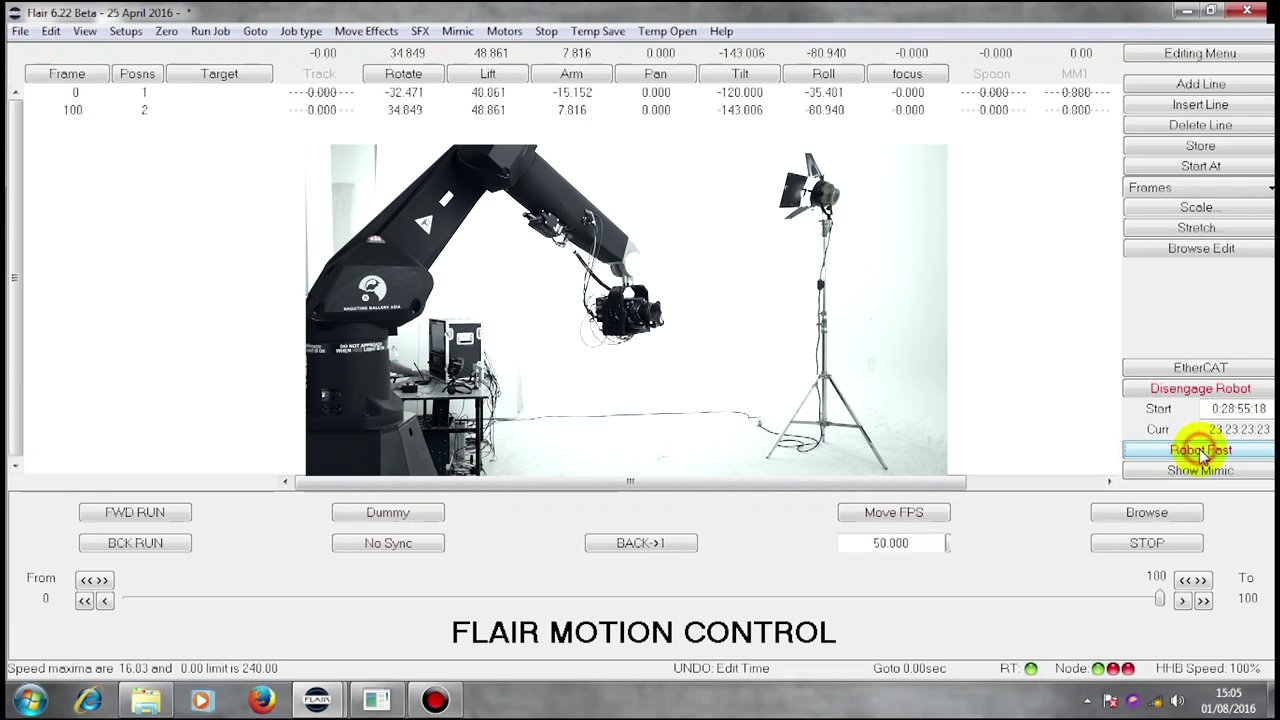
pyautogui.click(138, 545)
pyautogui.click(134, 513)
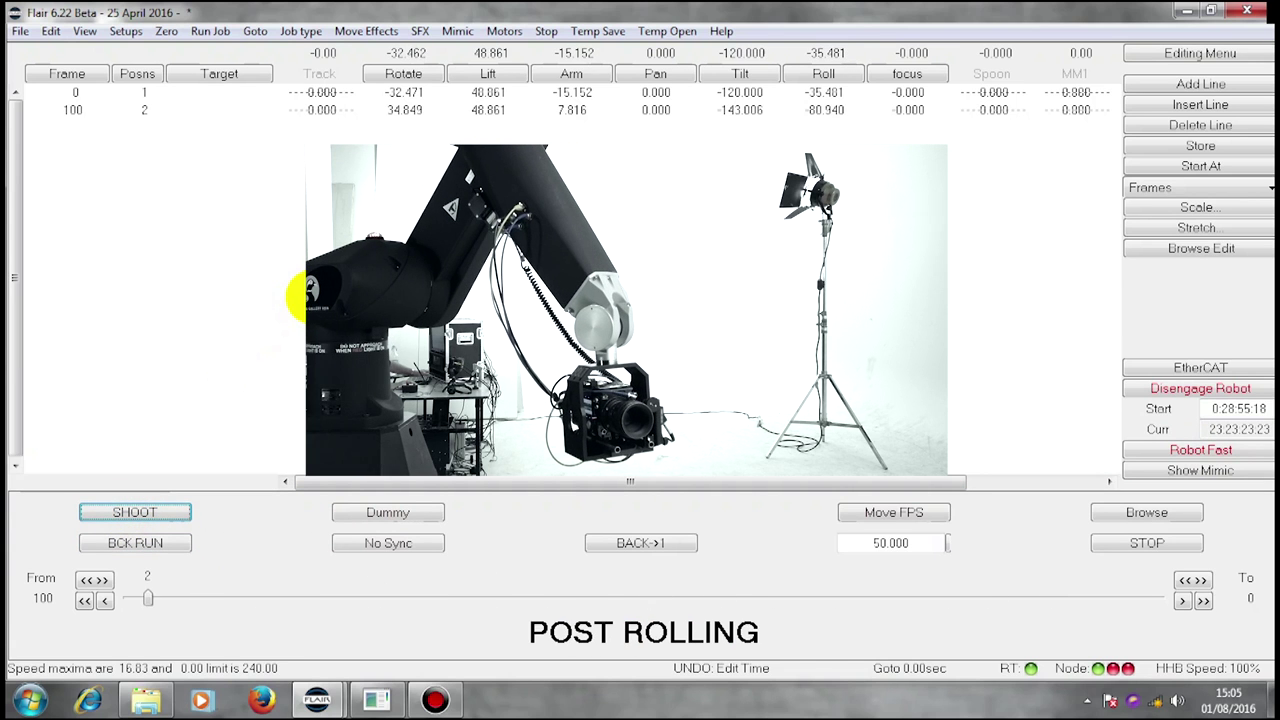
pyautogui.click(1182, 452)
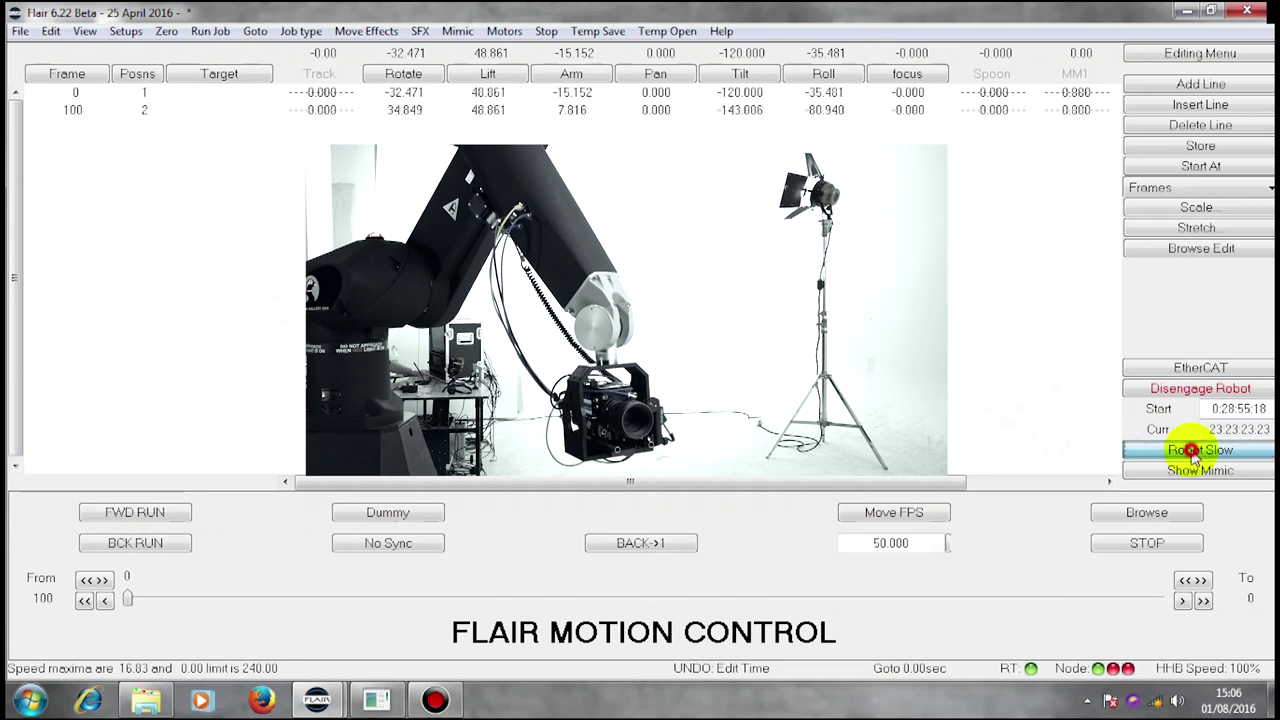
pyautogui.click(135, 512)
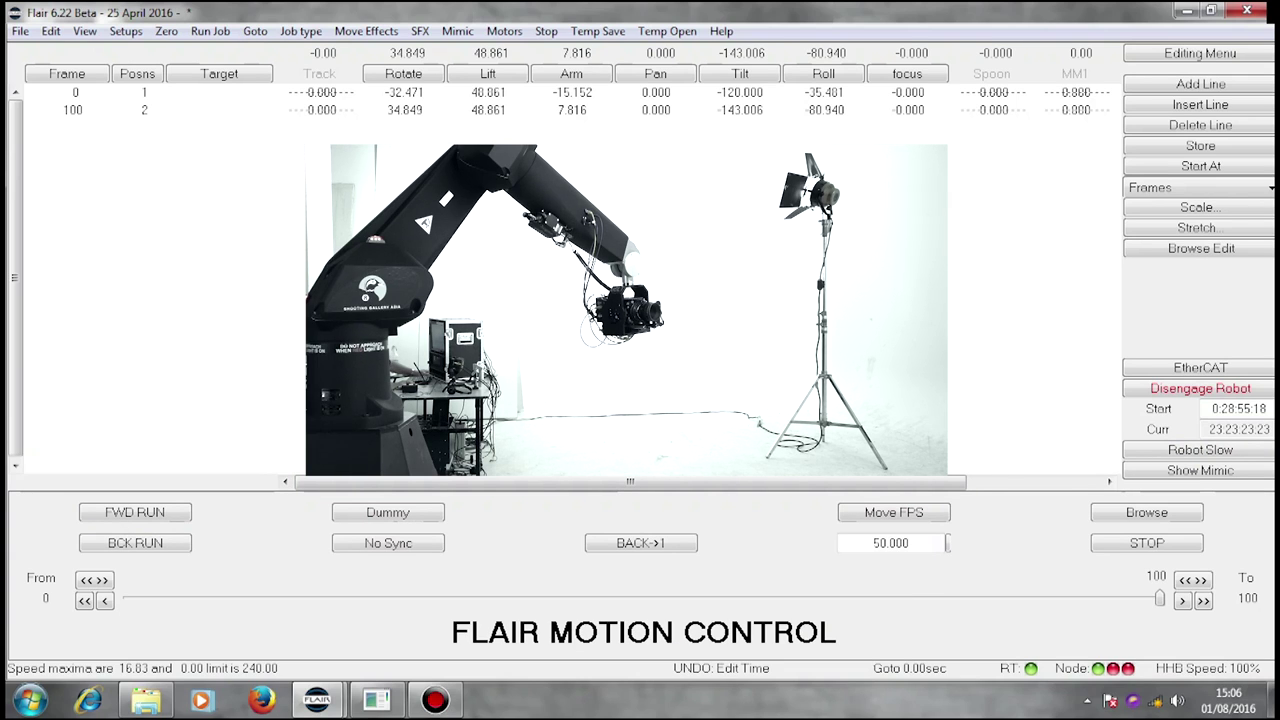
# Use Goto Position with position 1 and press GOTO to move the robot there.
pyautogui.click(256, 31)
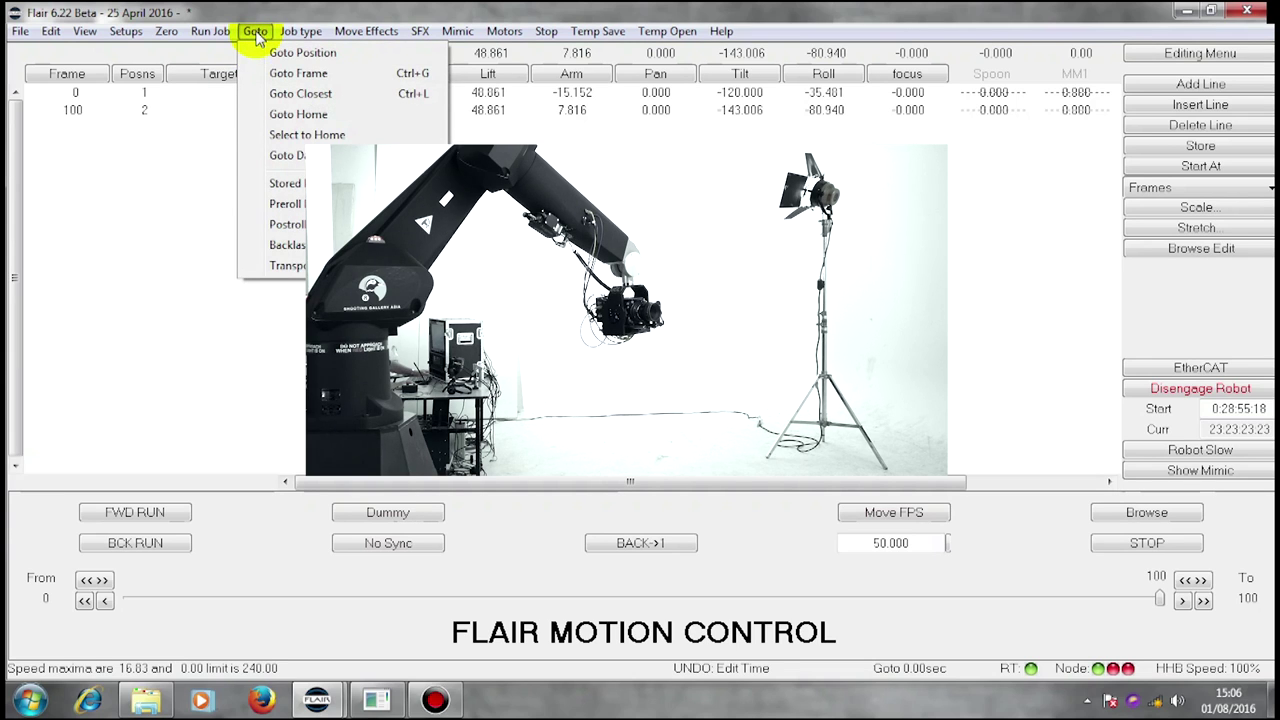
pyautogui.click(316, 53)
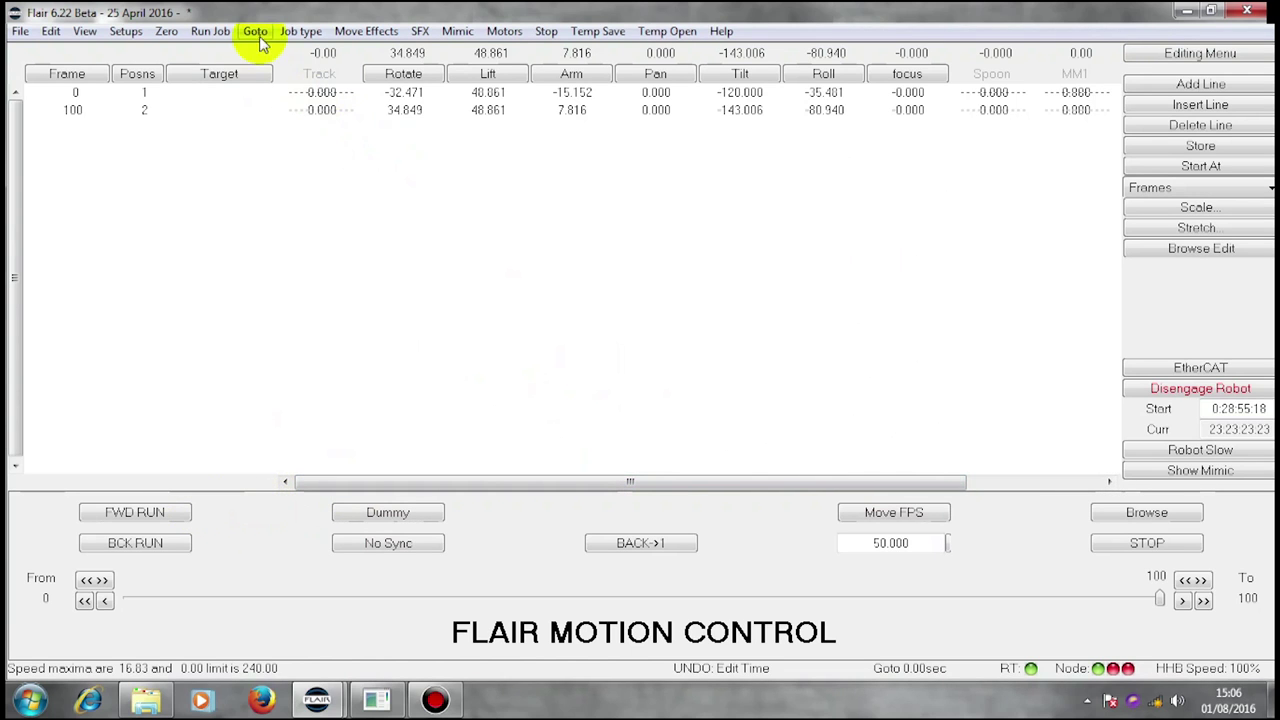
pyautogui.click(255, 31)
pyautogui.click(288, 53)
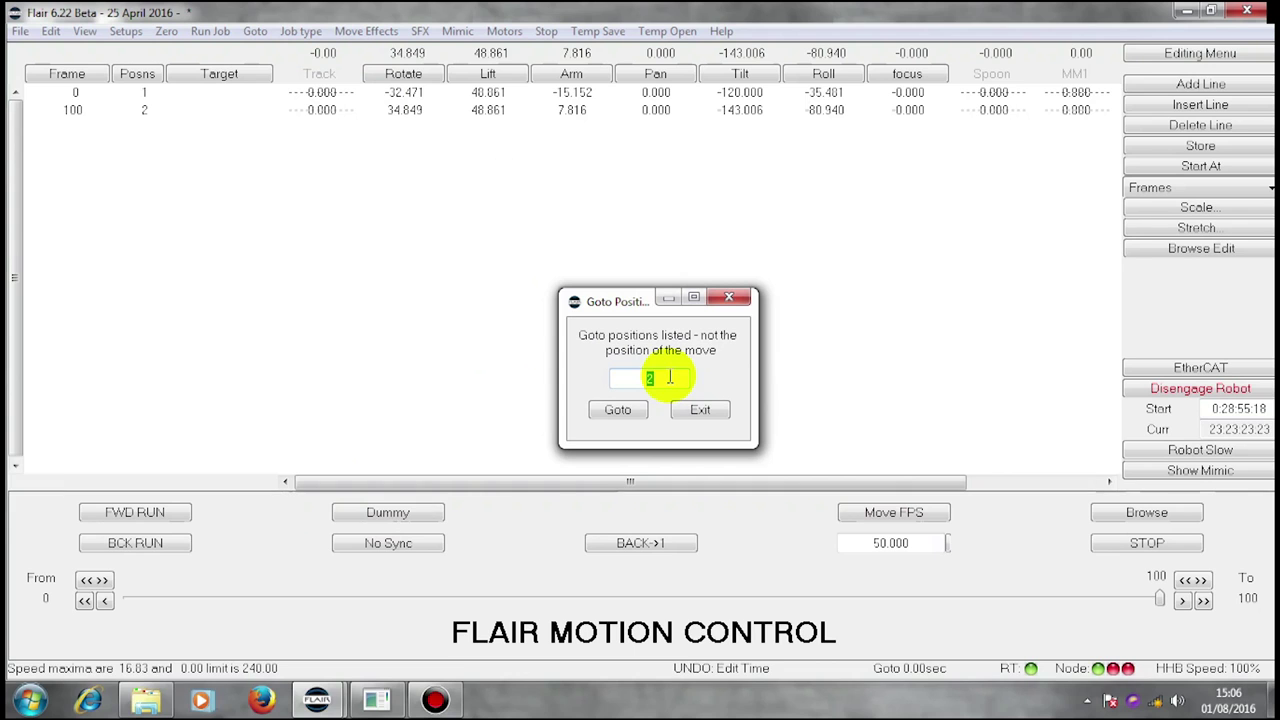
pyautogui.write('1')
pyautogui.click(619, 410)
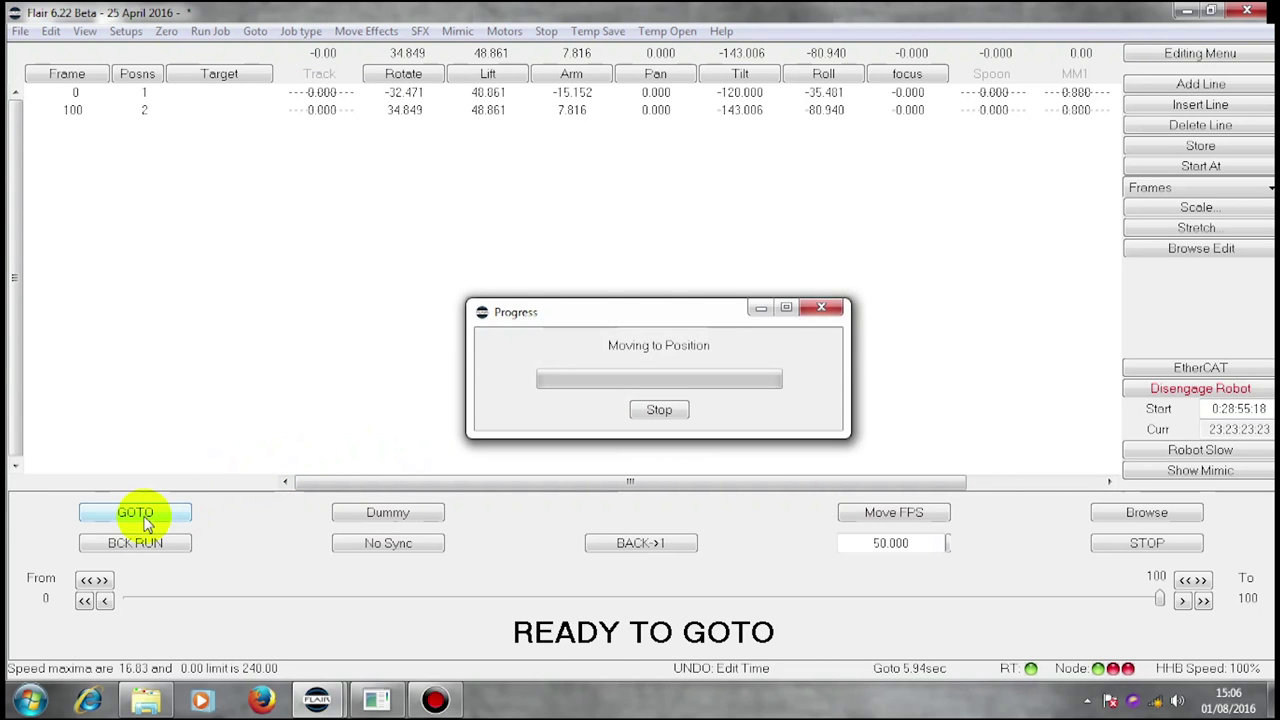
pyautogui.click(140, 514)
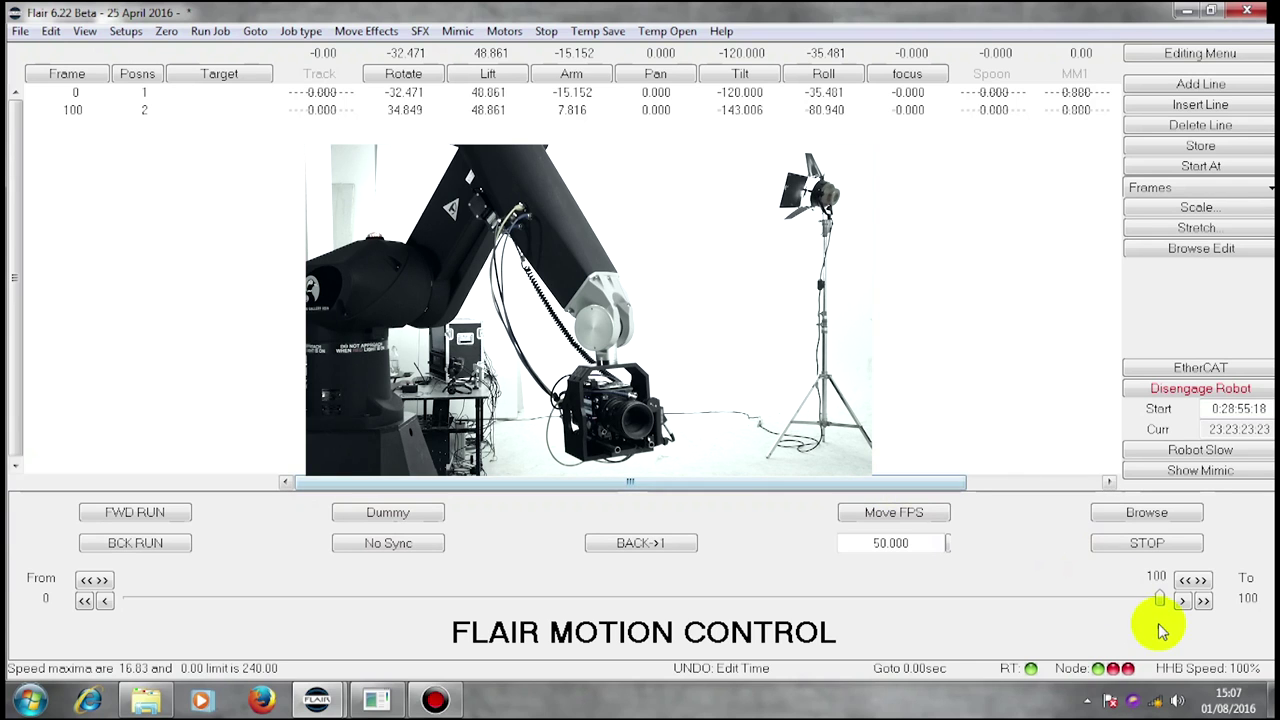
pyautogui.moveTo(1160, 598)
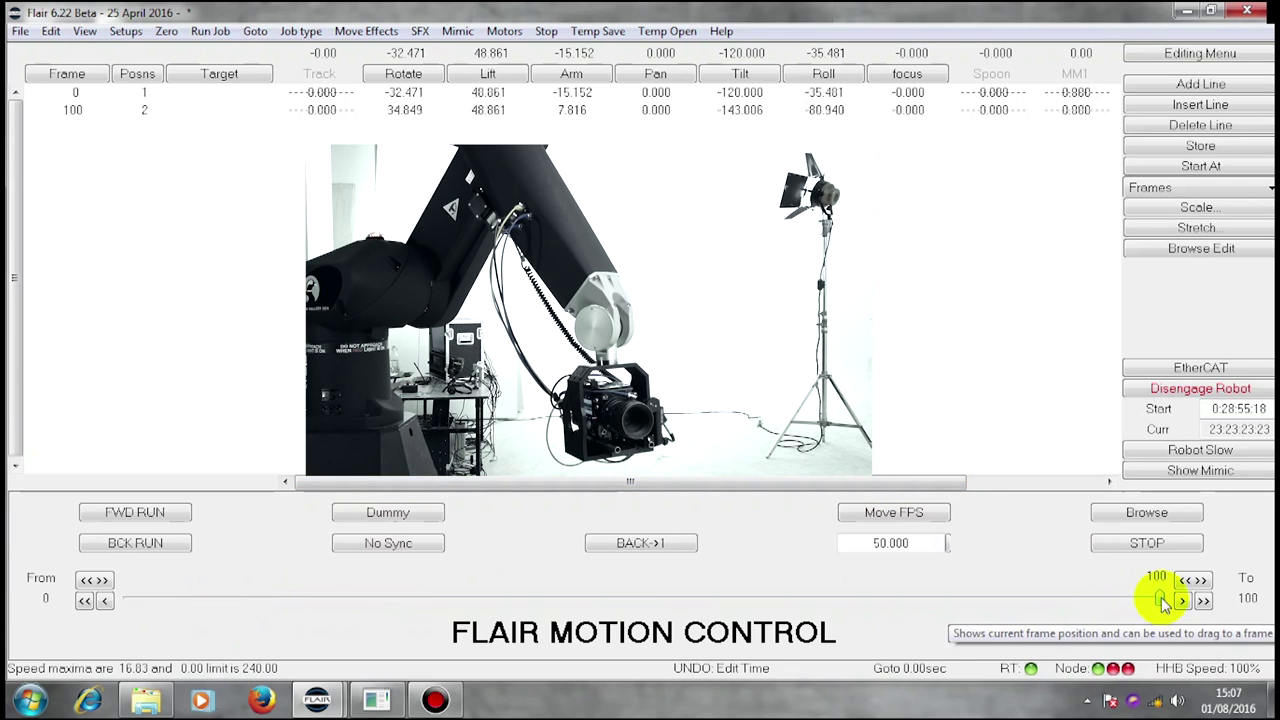
# Drag the timeline slider to frame 59, then back to frame 24.
pyautogui.moveTo(1161, 601); pyautogui.dragTo(736, 600)
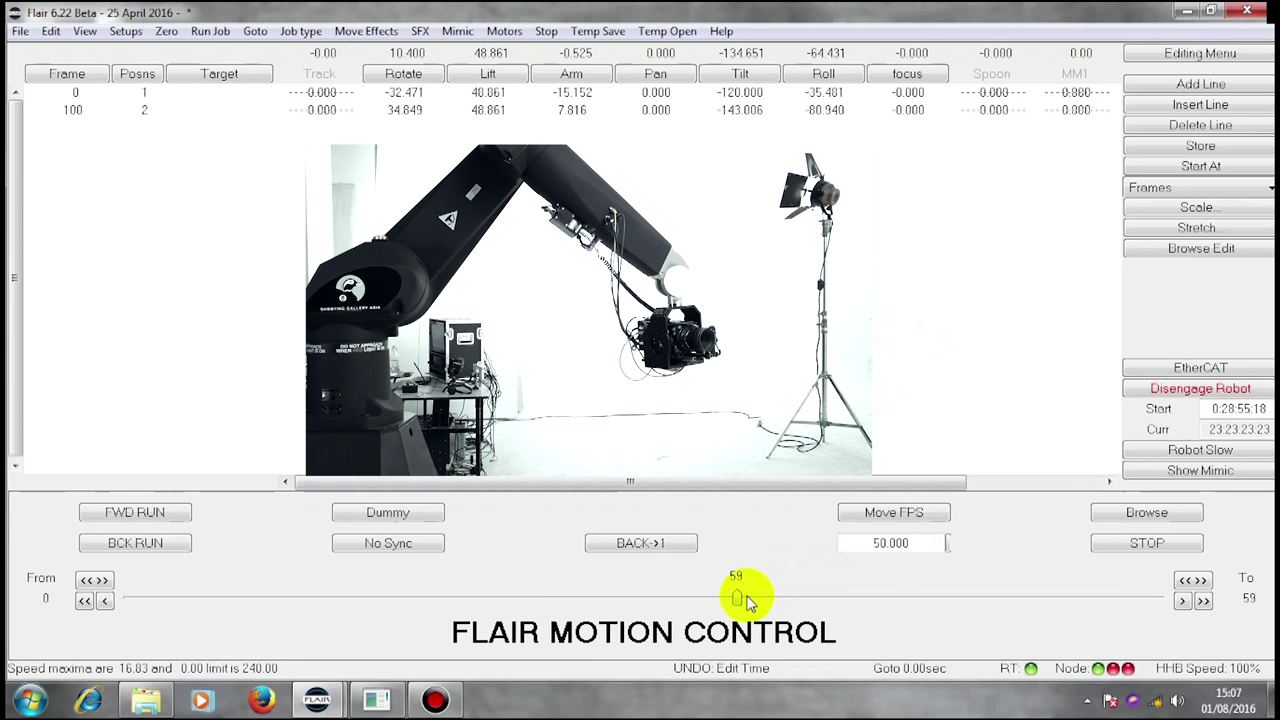
pyautogui.moveTo(737, 598); pyautogui.dragTo(375, 598)
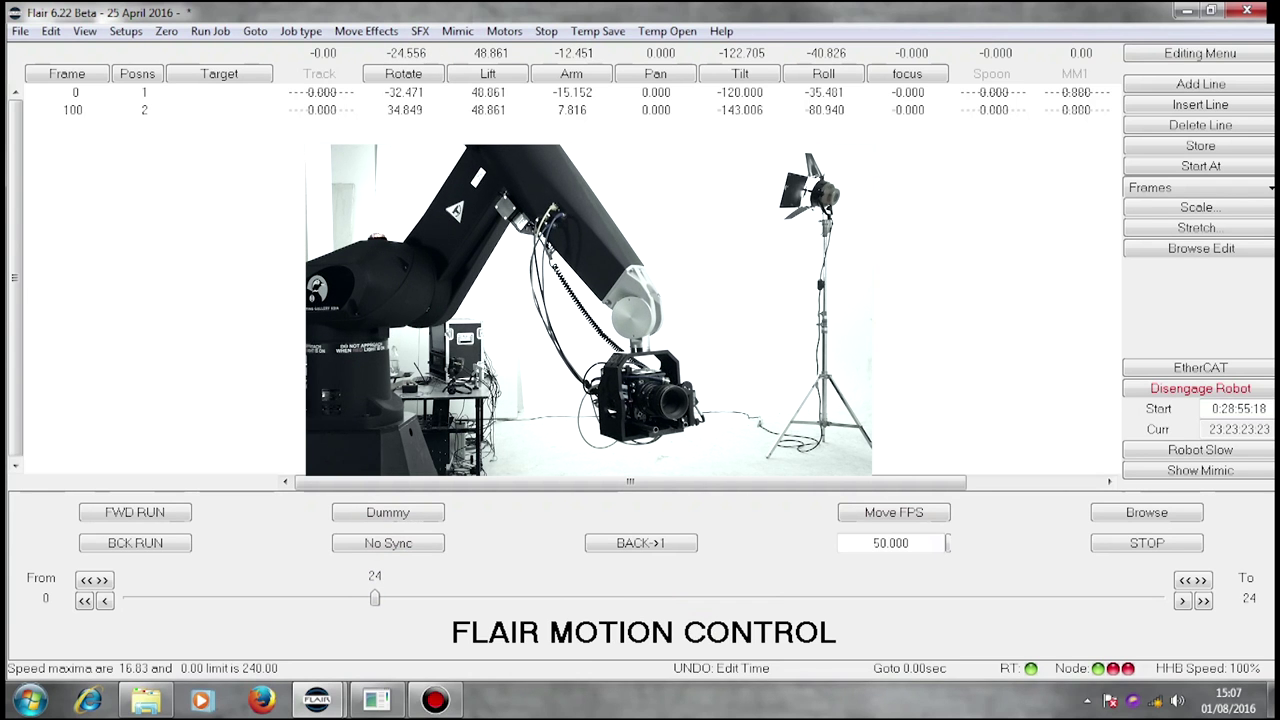
# Send the robot to frame 87 with Goto Frame.
pyautogui.click(255, 32)
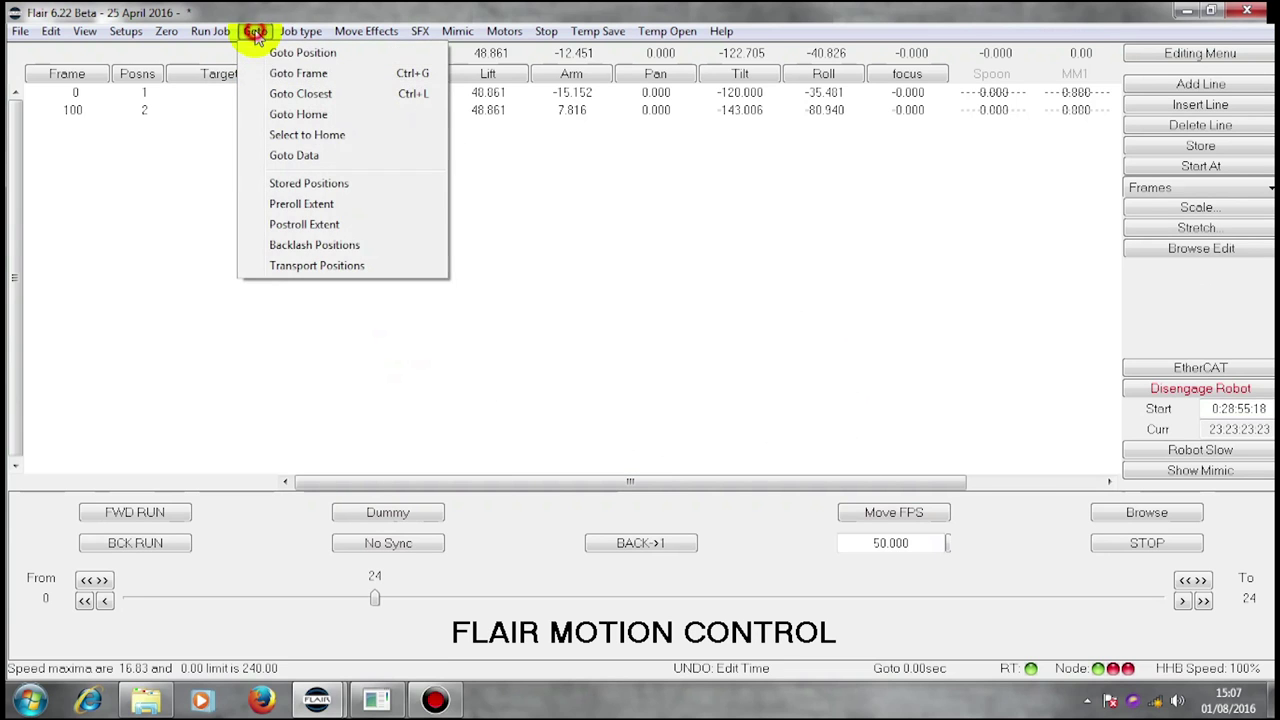
pyautogui.click(309, 75)
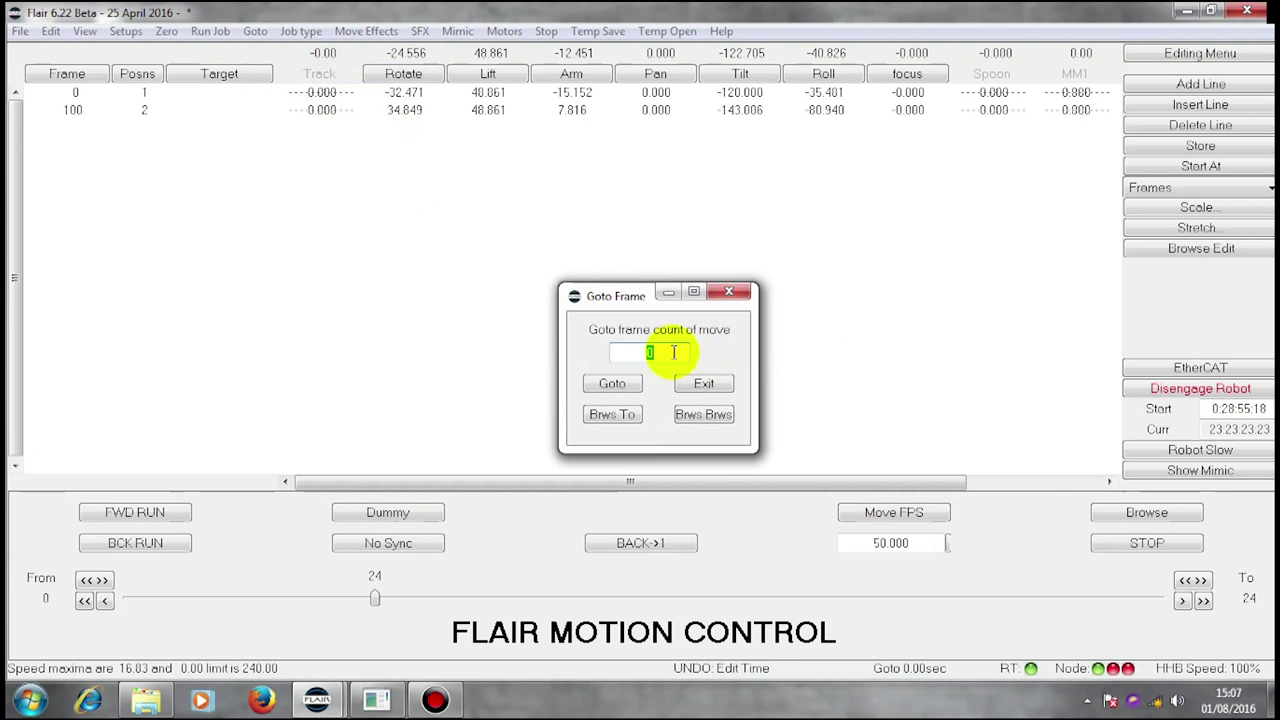
pyautogui.write('87')
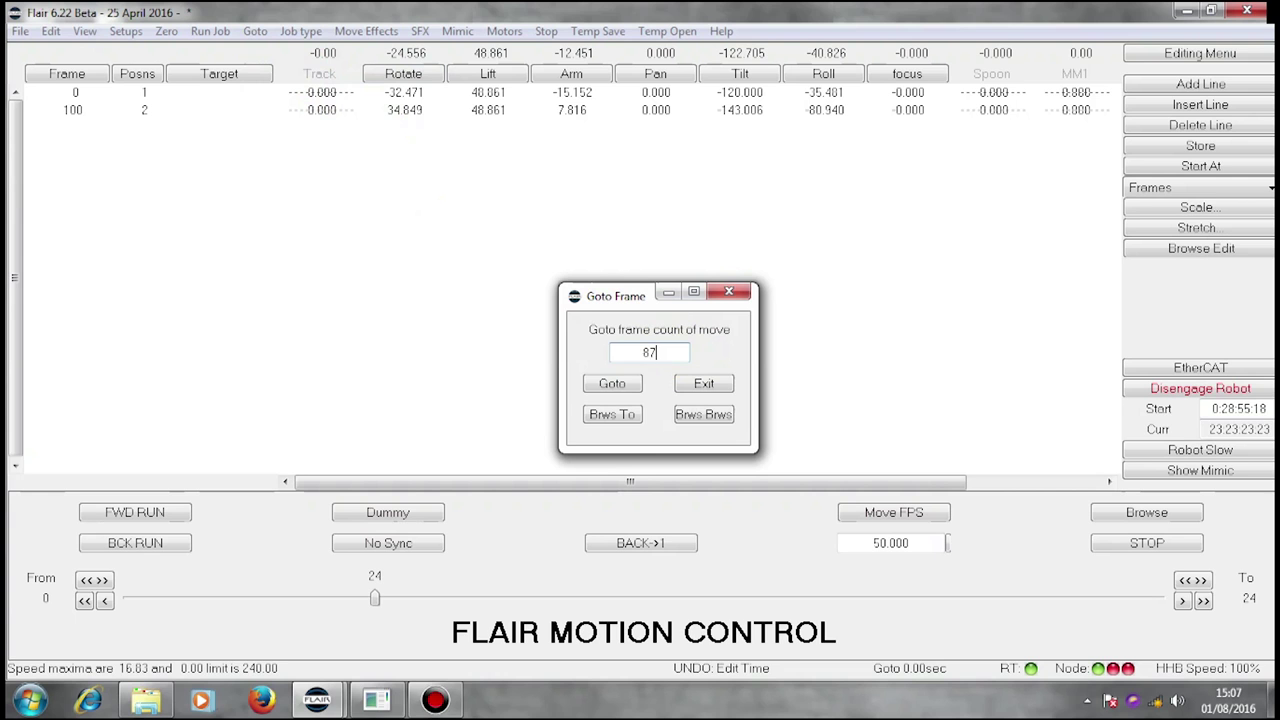
pyautogui.click(614, 386)
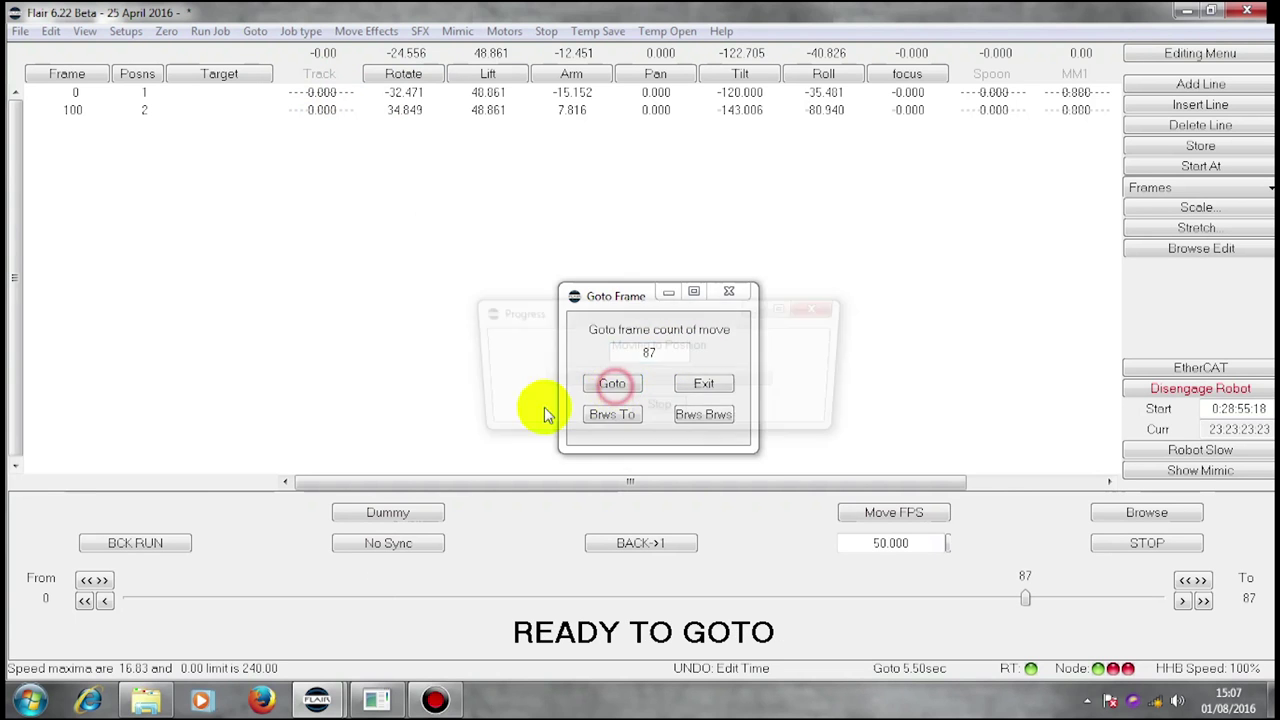
pyautogui.click(145, 512)
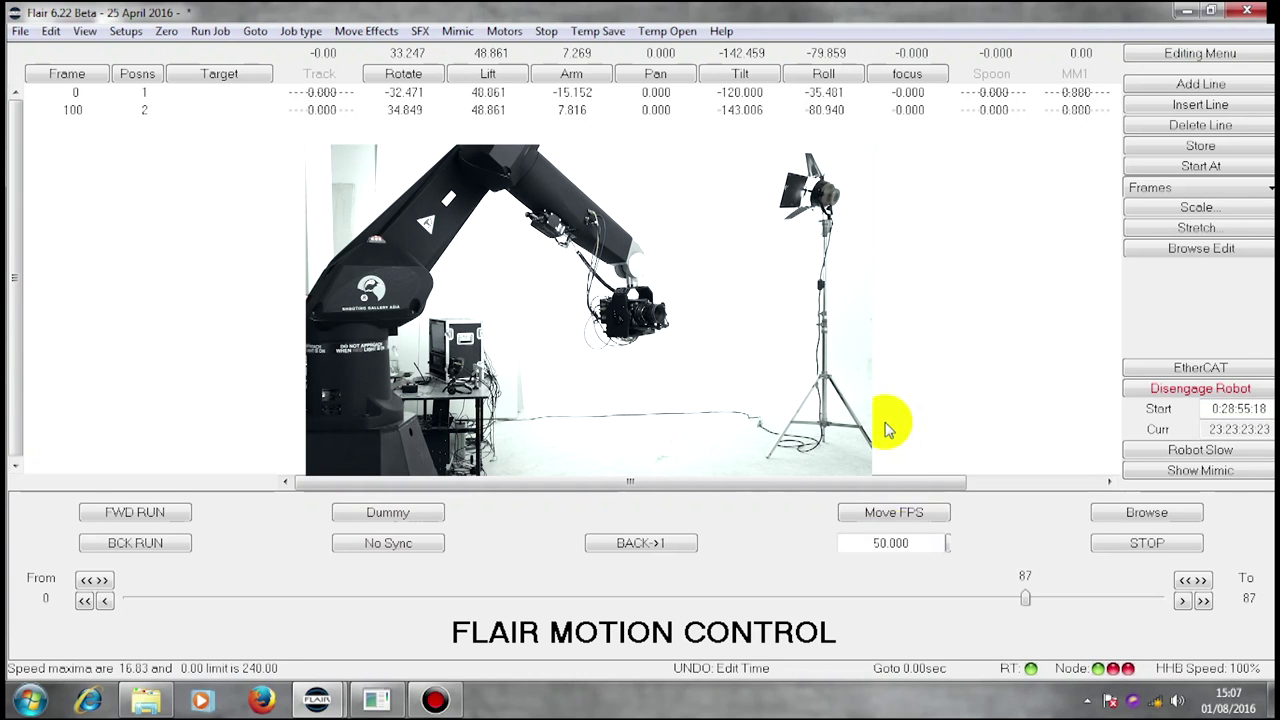
# Send the robot to frame 48 with Goto Frame.
pyautogui.click(255, 31)
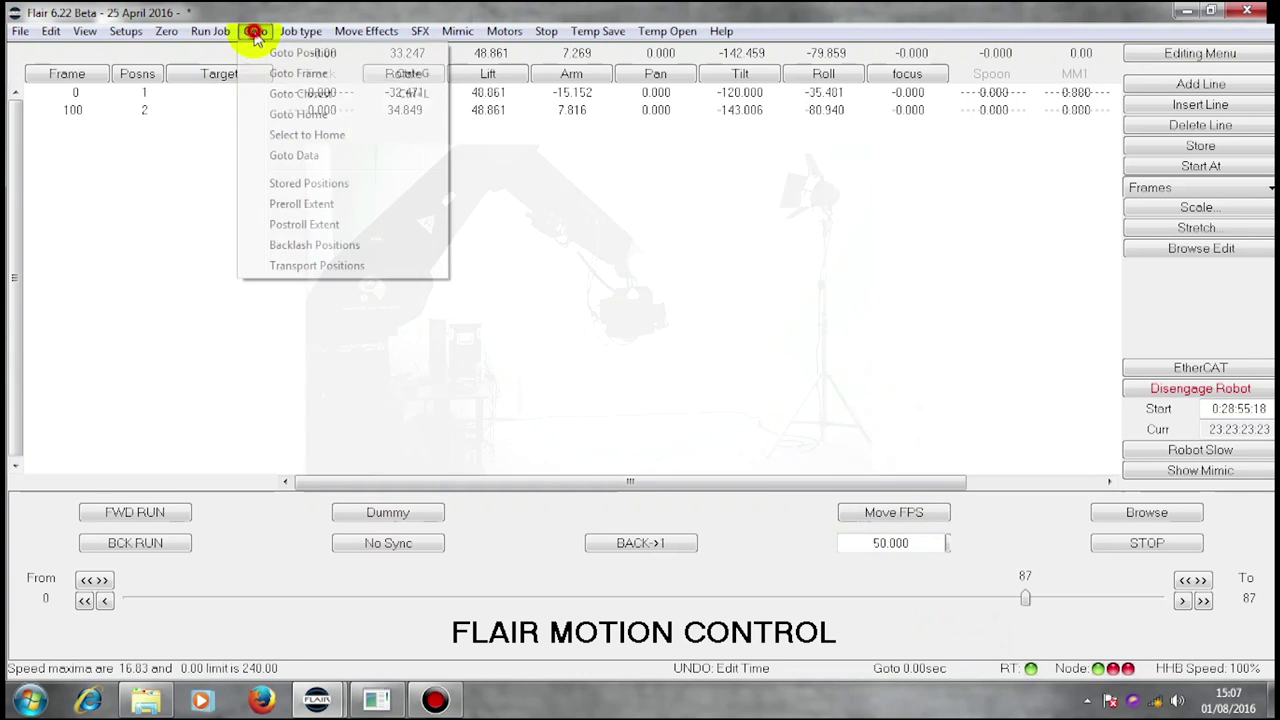
pyautogui.click(314, 73)
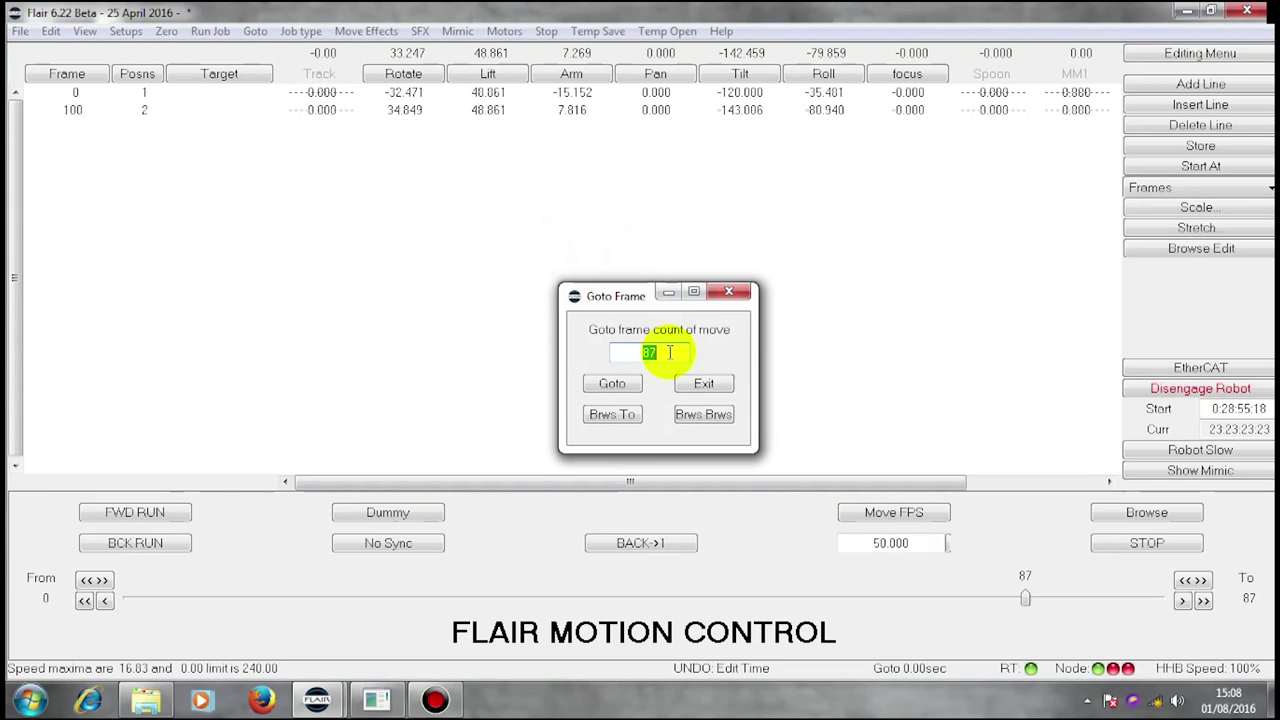
pyautogui.write('4')
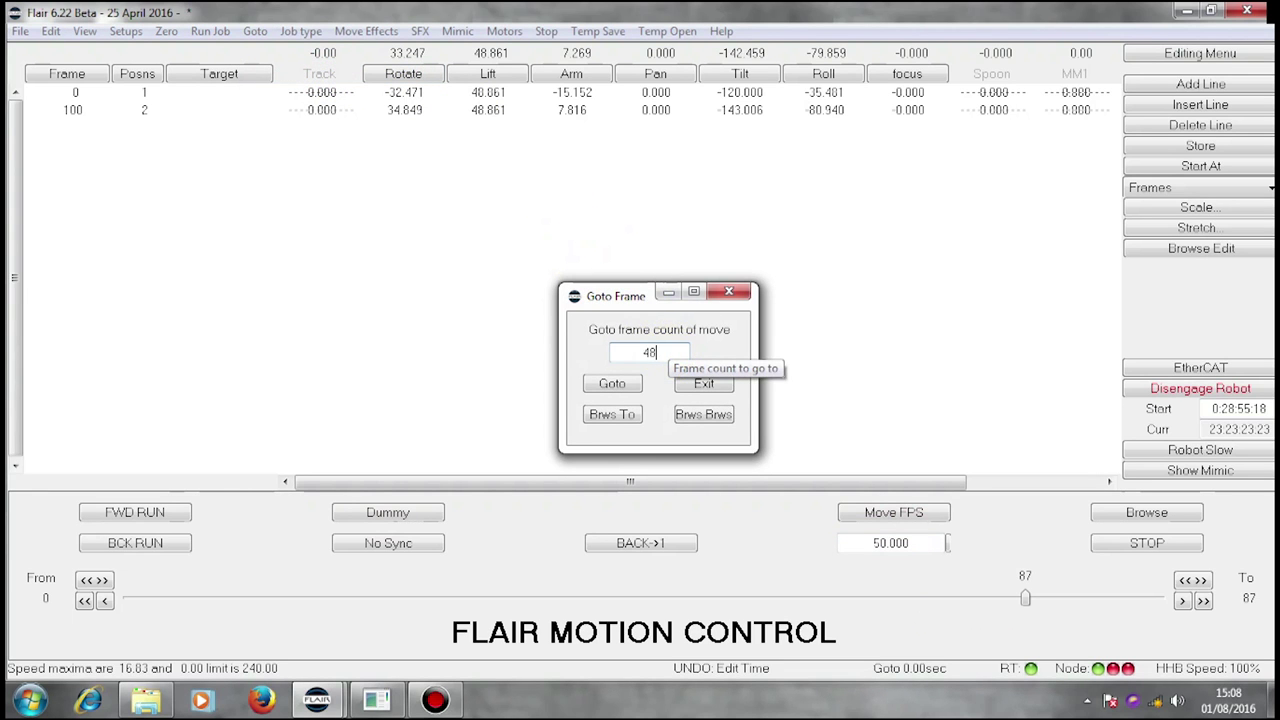
pyautogui.click(612, 383)
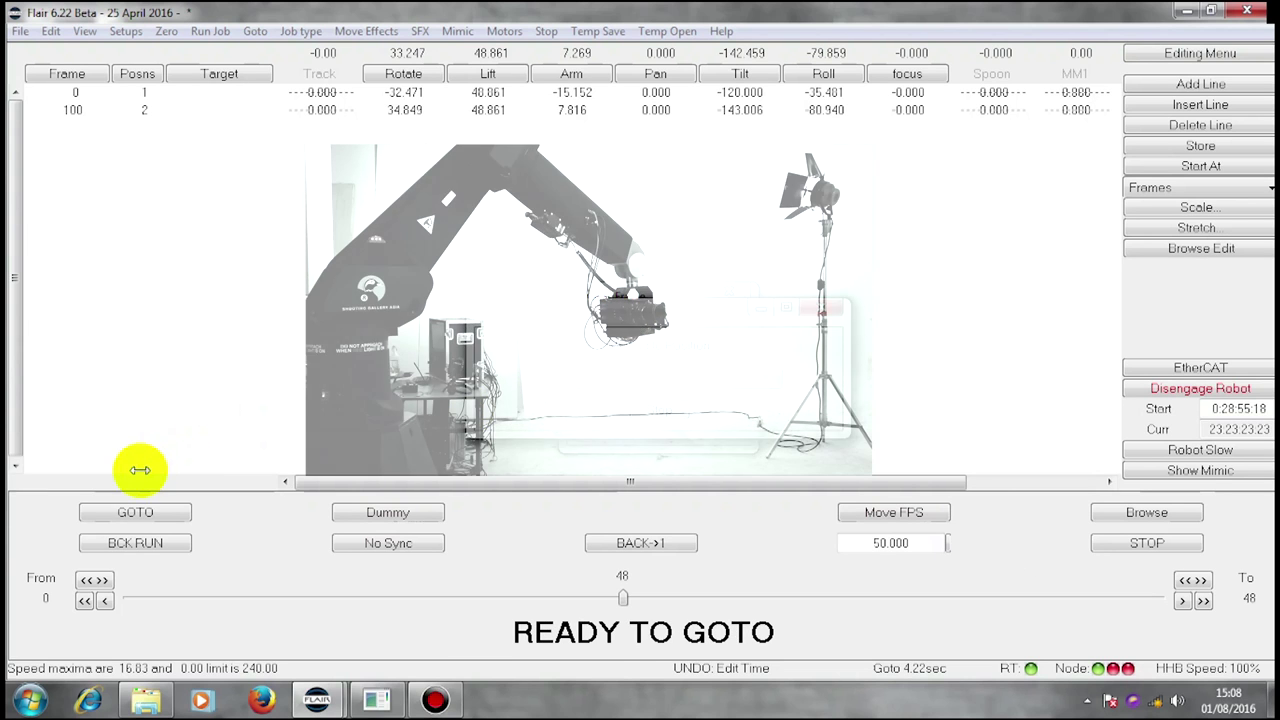
pyautogui.click(140, 514)
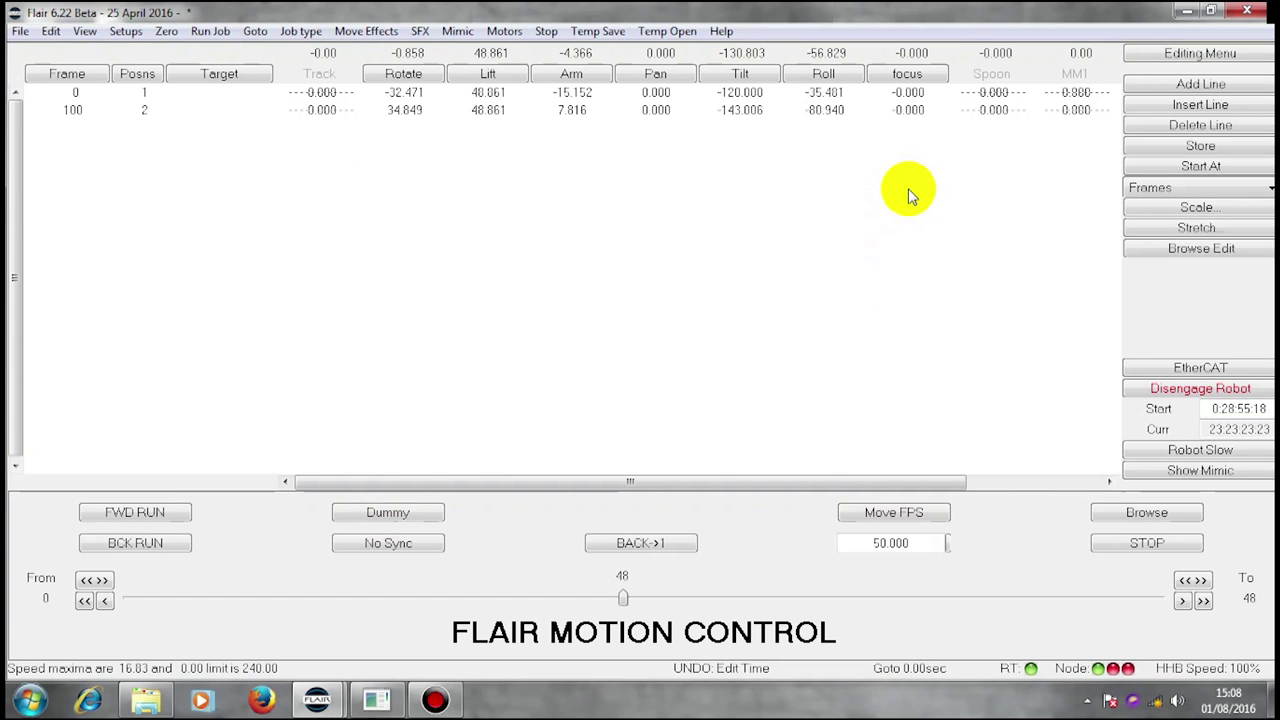
# Insert a frame-48 row before position 2 and store the current axis values in it.
pyautogui.click(141, 113)
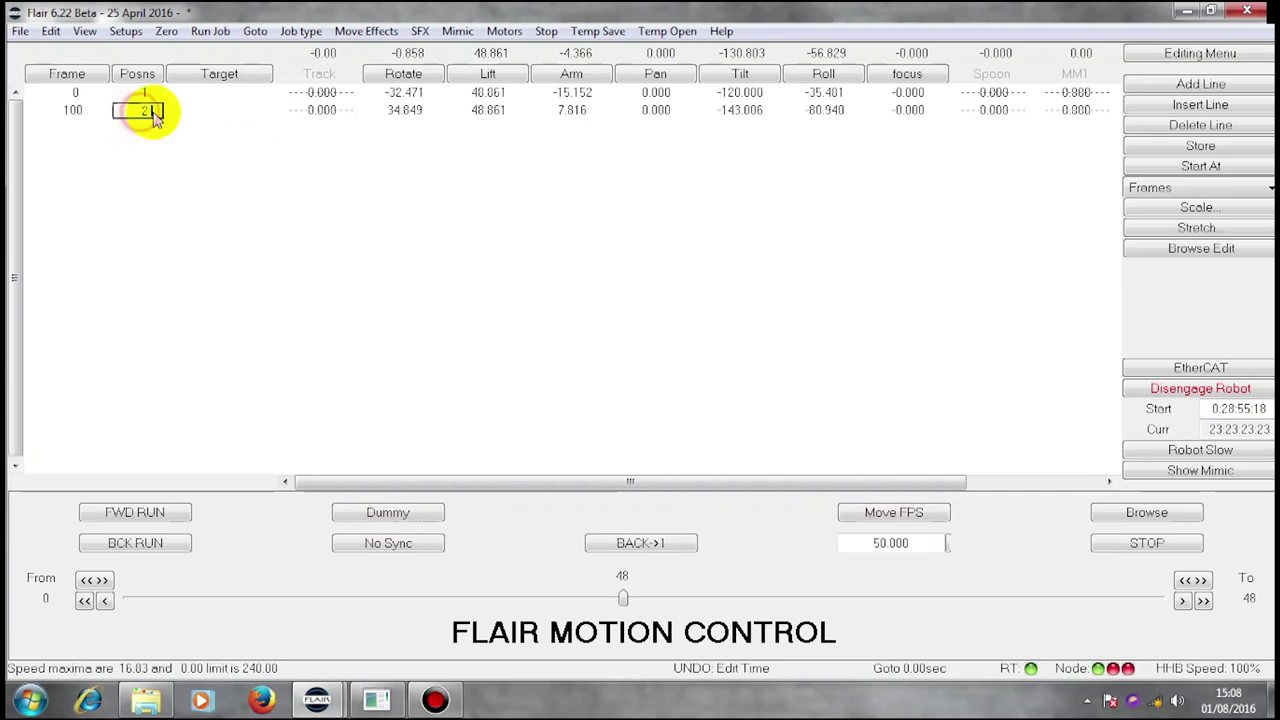
pyautogui.click(1200, 106)
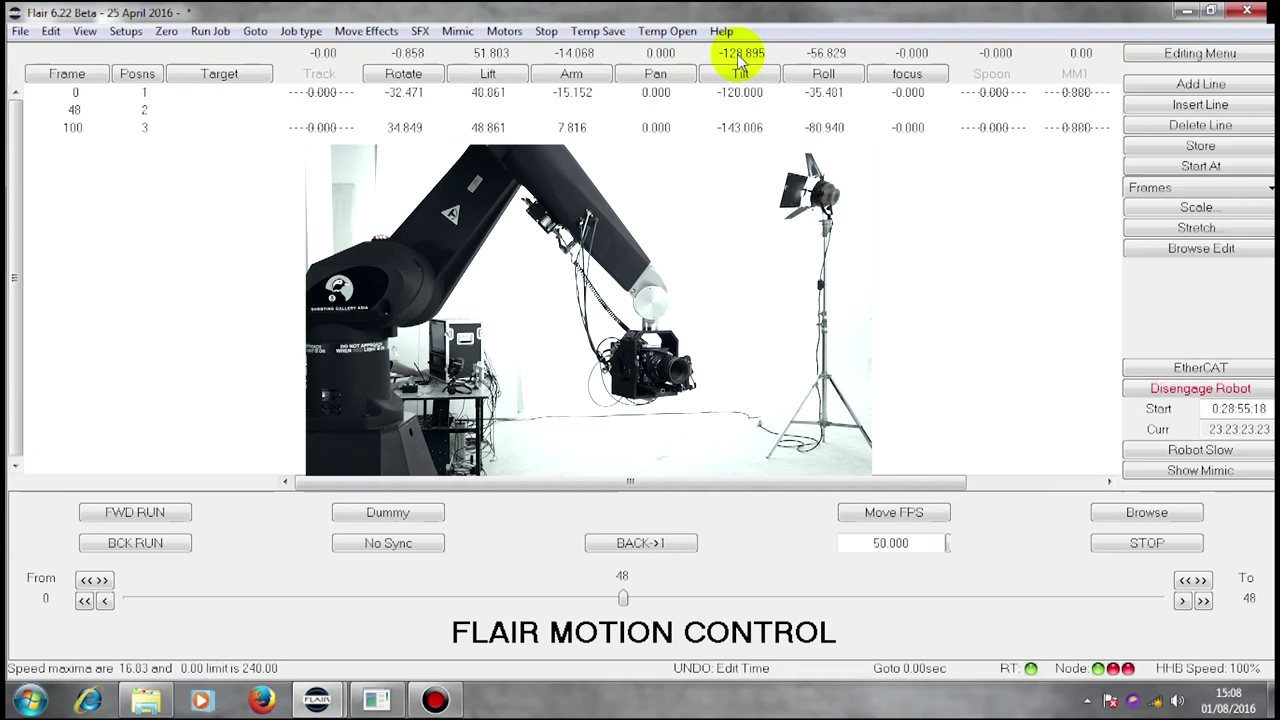
pyautogui.click(143, 110)
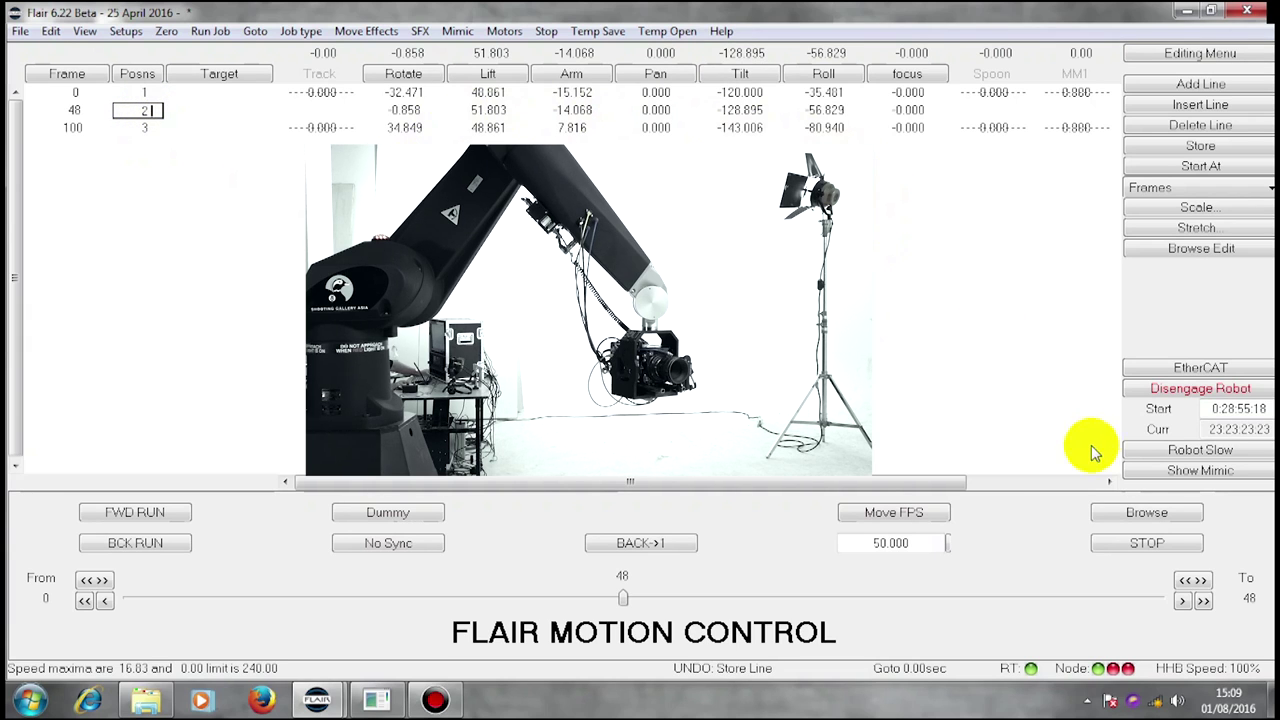
# Run the three-point move forward at fast speed.
pyautogui.click(1168, 450)
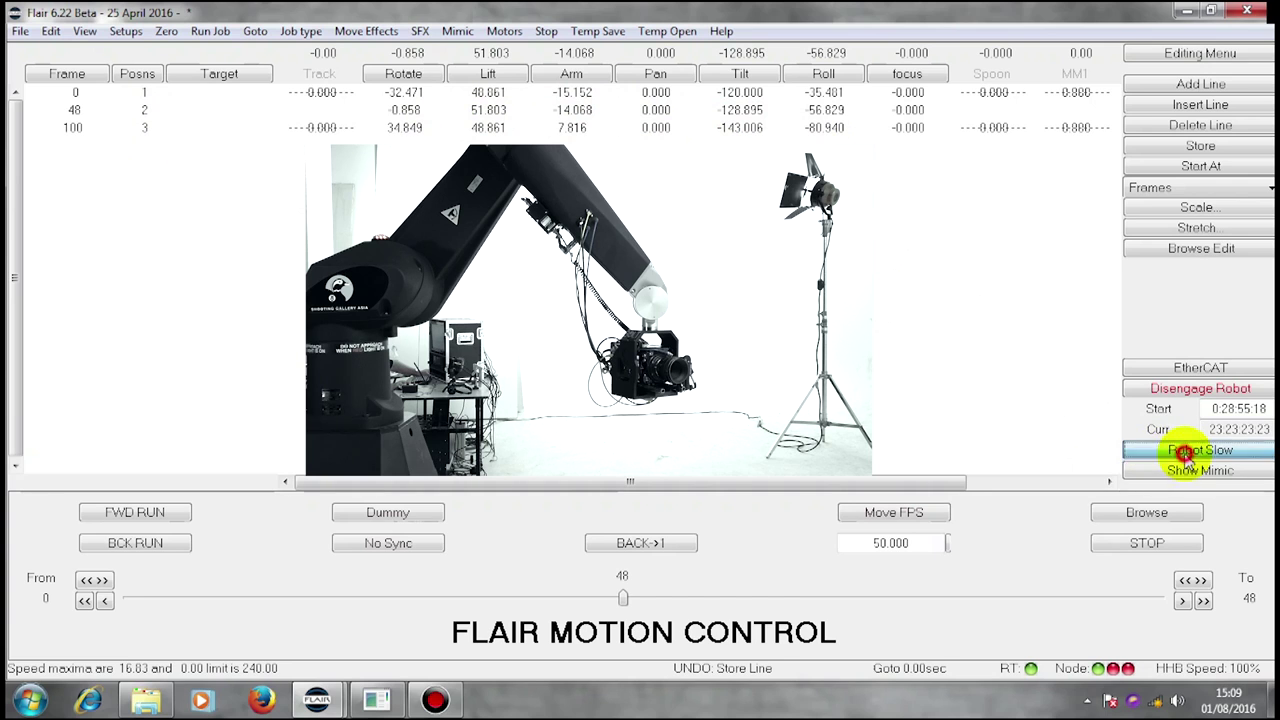
pyautogui.click(130, 511)
pyautogui.click(130, 512)
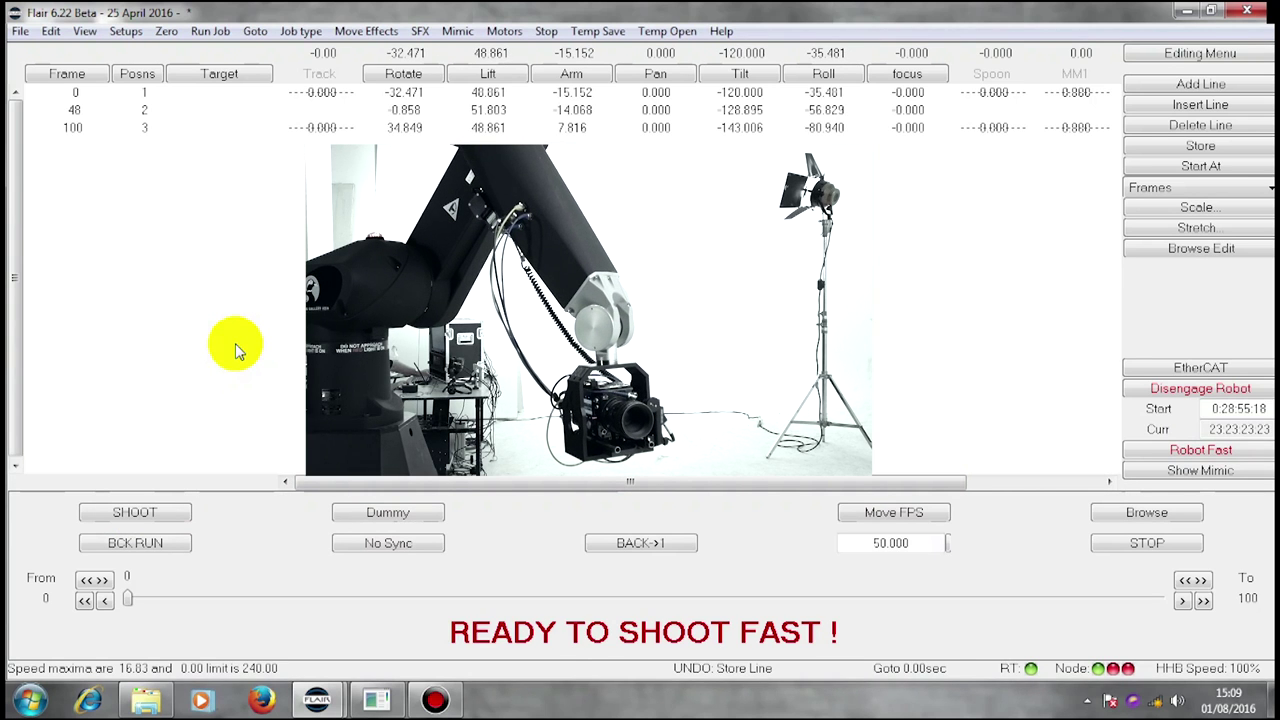
pyautogui.click(138, 514)
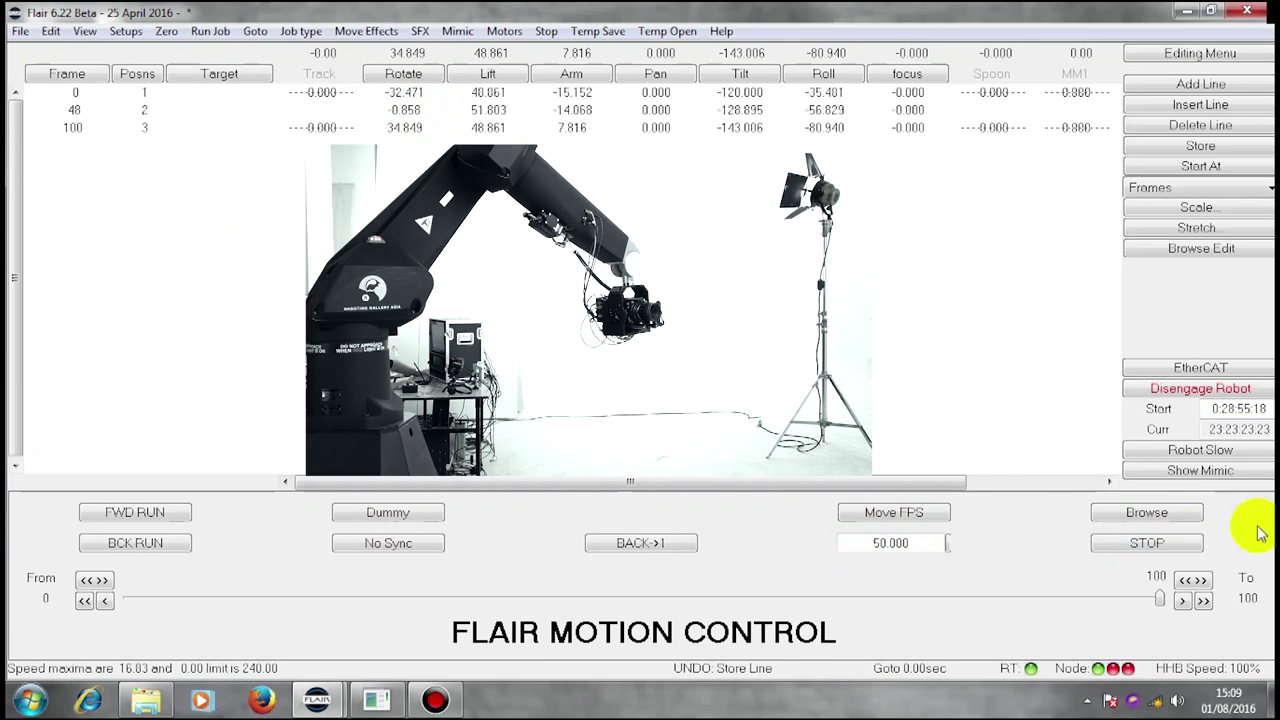
# Run the three-point move backward to its frame-0 start.
pyautogui.click(1200, 450)
pyautogui.click(128, 545)
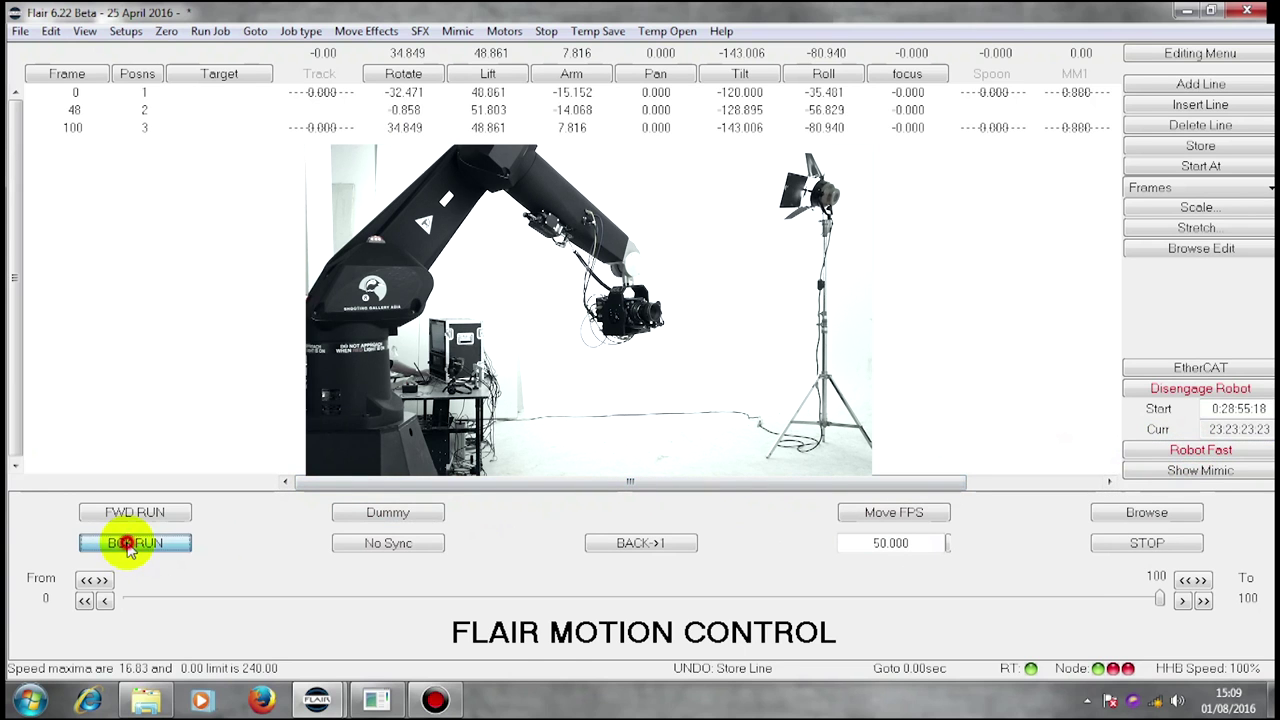
pyautogui.click(135, 512)
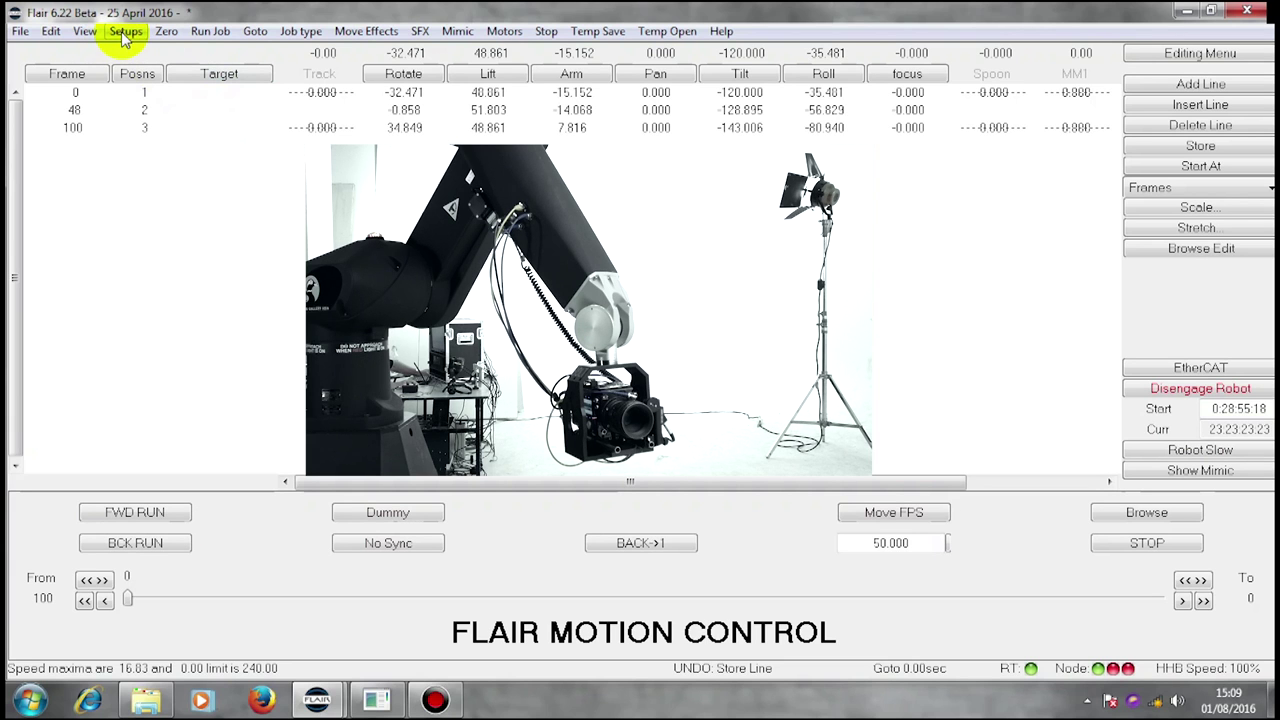
# Show the per-axis graphs with Pos/Vel curves and acceleration hidden on the Rotate graph.
pyautogui.click(85, 31)
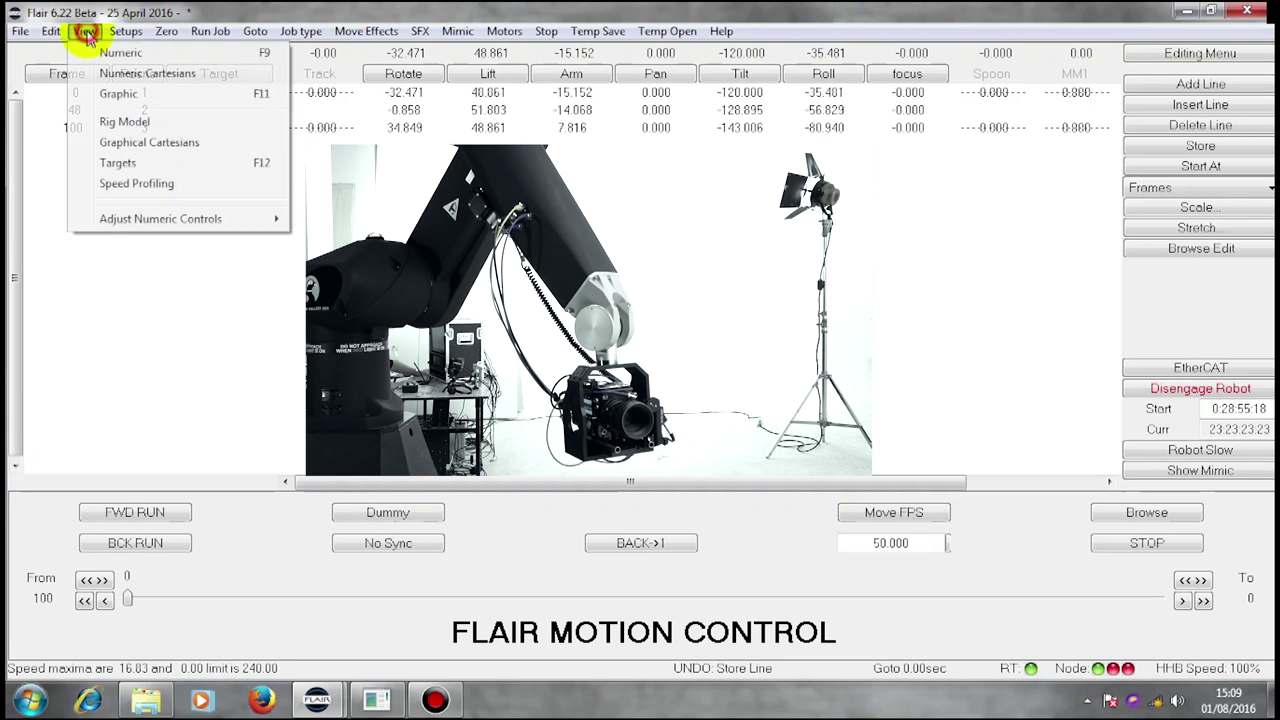
pyautogui.click(110, 92)
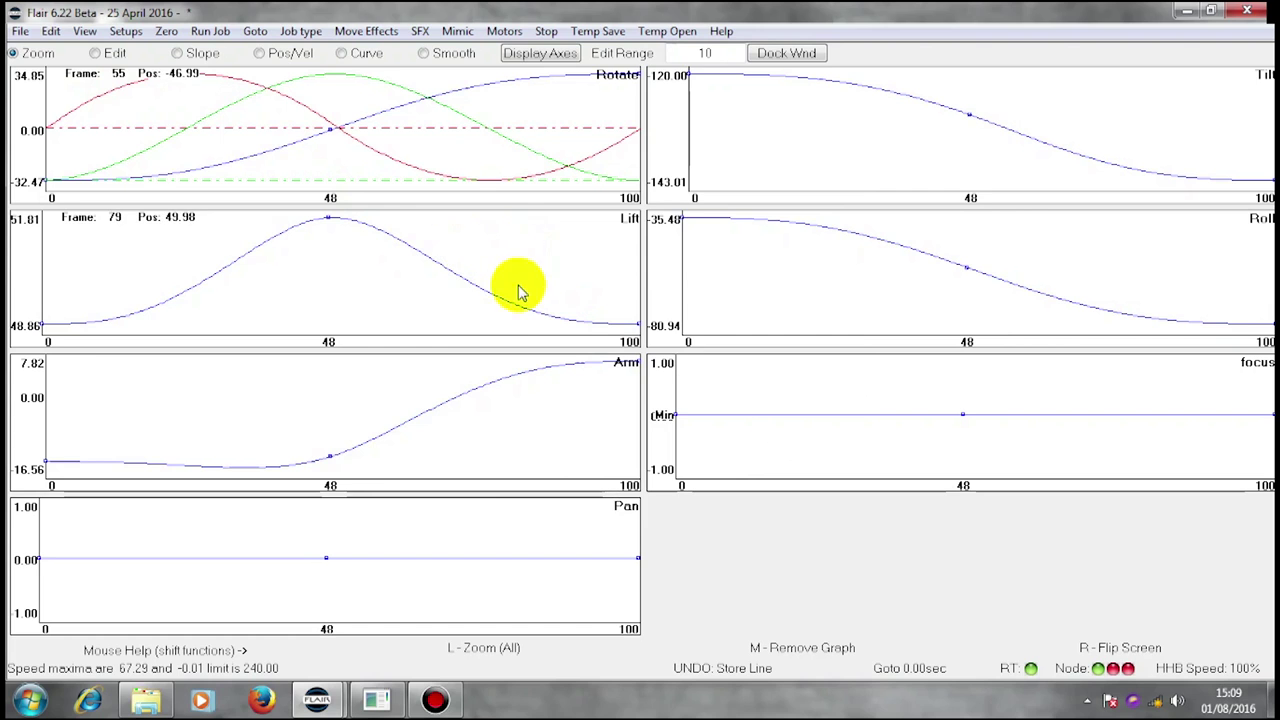
pyautogui.click(259, 54)
pyautogui.keyDown('shift'); pyautogui.rightClick(418, 160); pyautogui.keyUp('shift')
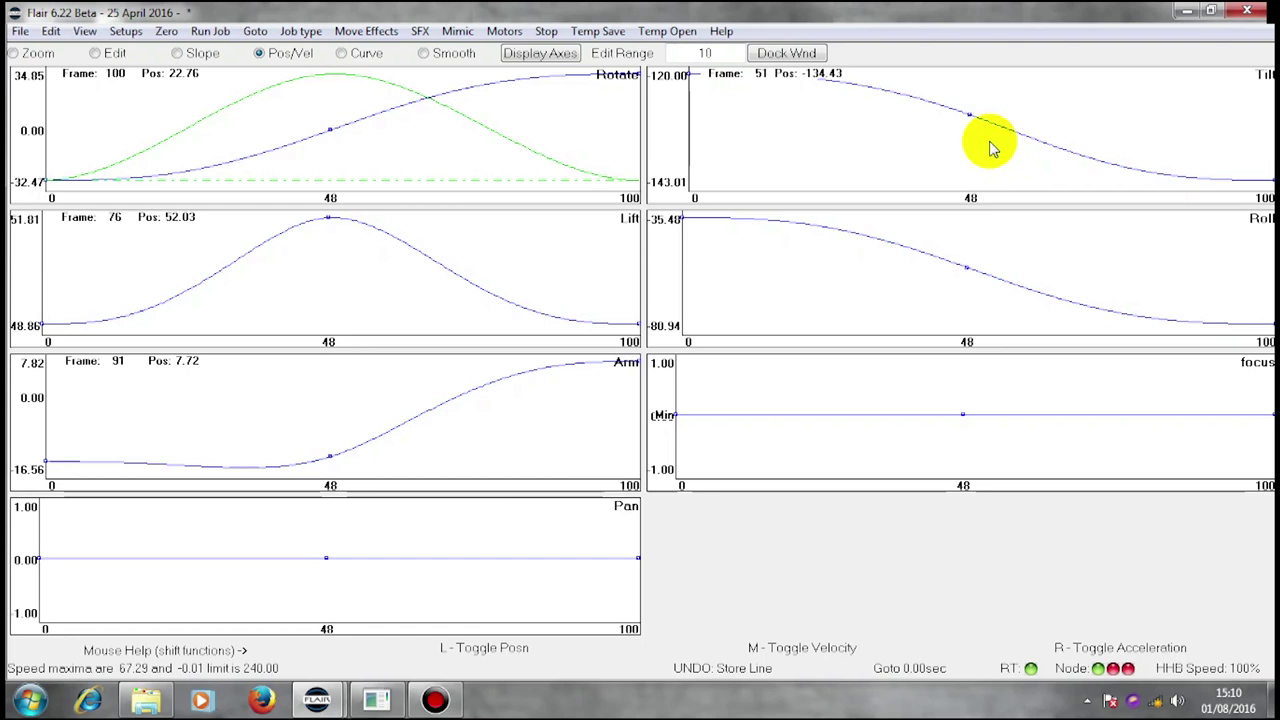
# Confirm Splines as the job's curve type and save the job type settings.
pyautogui.click(303, 32)
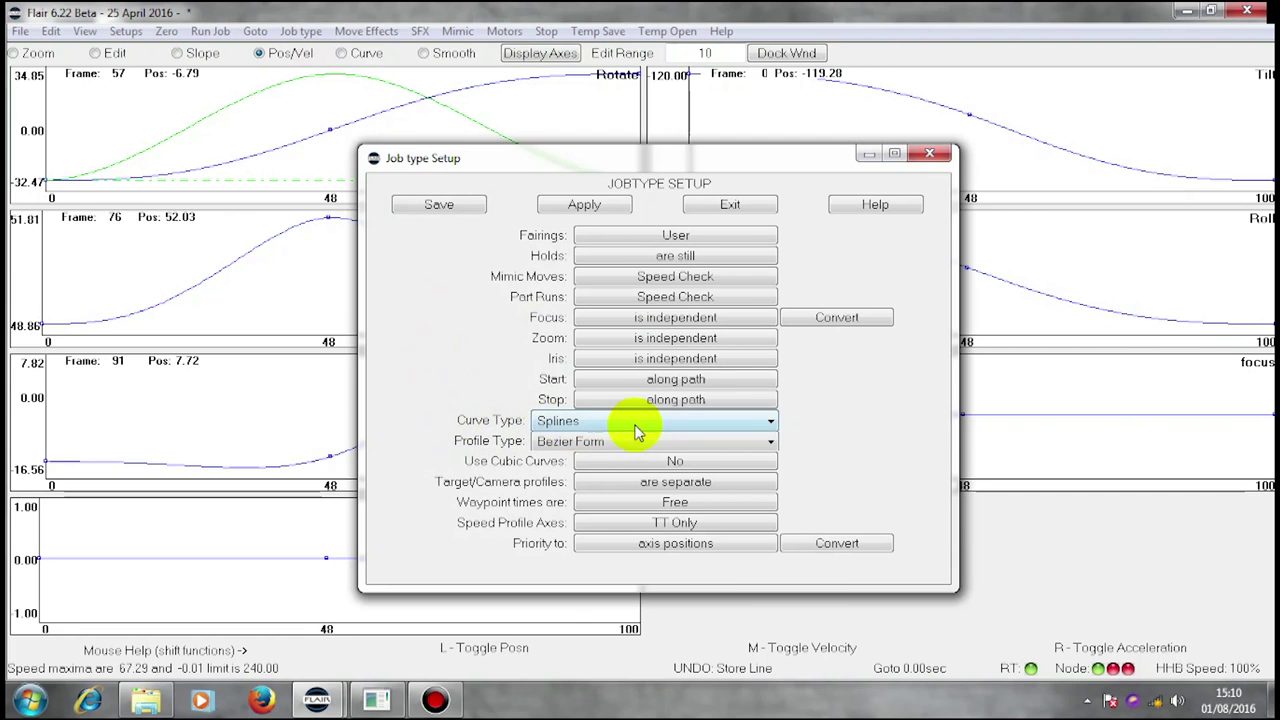
pyautogui.click(764, 424)
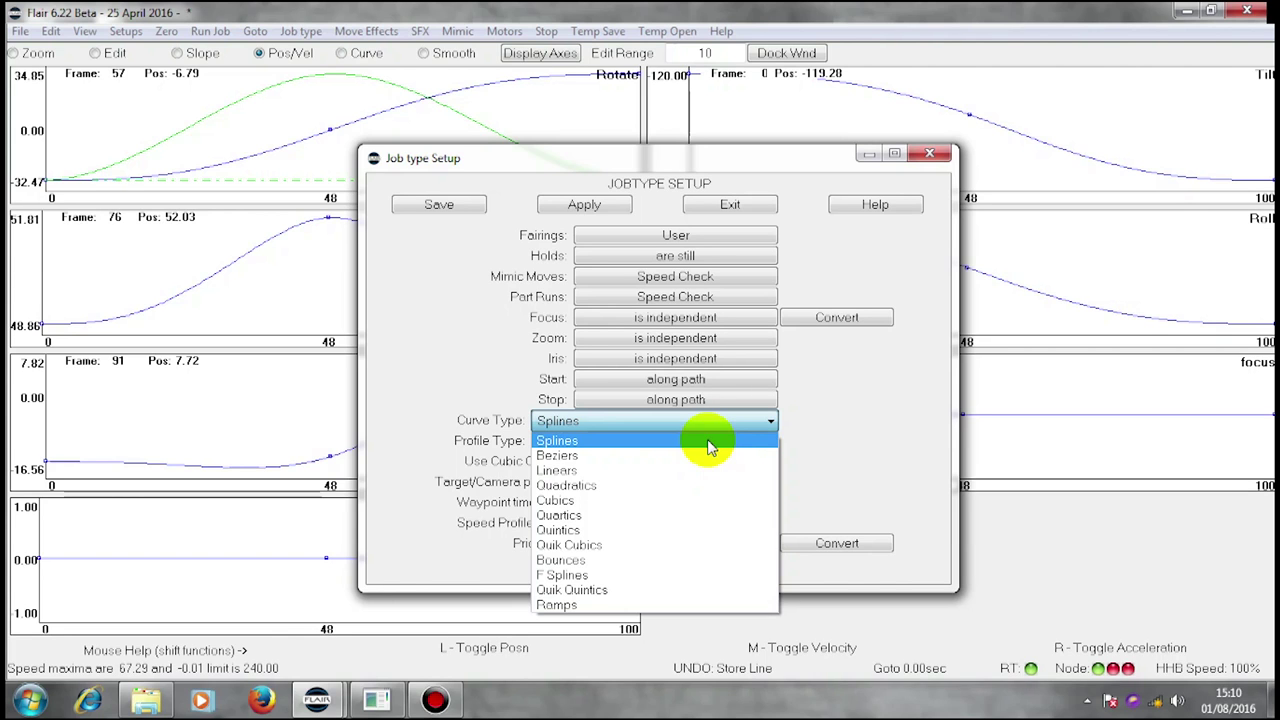
pyautogui.click(707, 441)
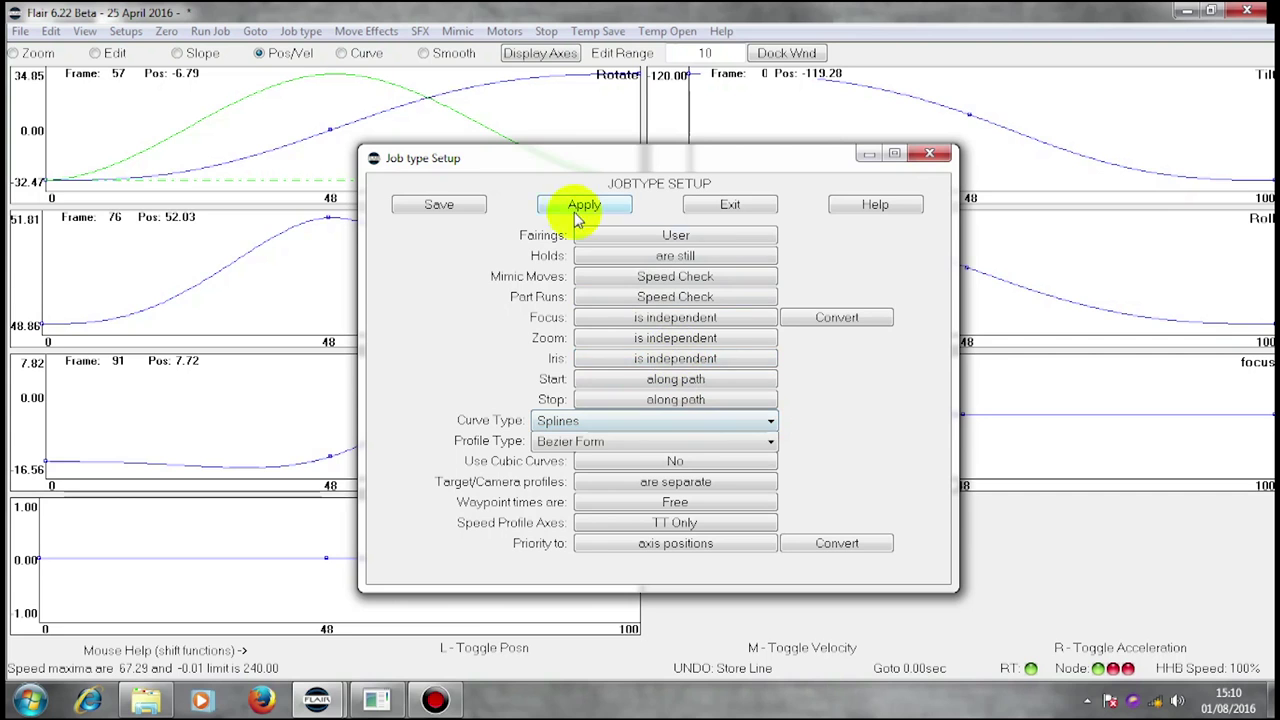
pyautogui.click(441, 205)
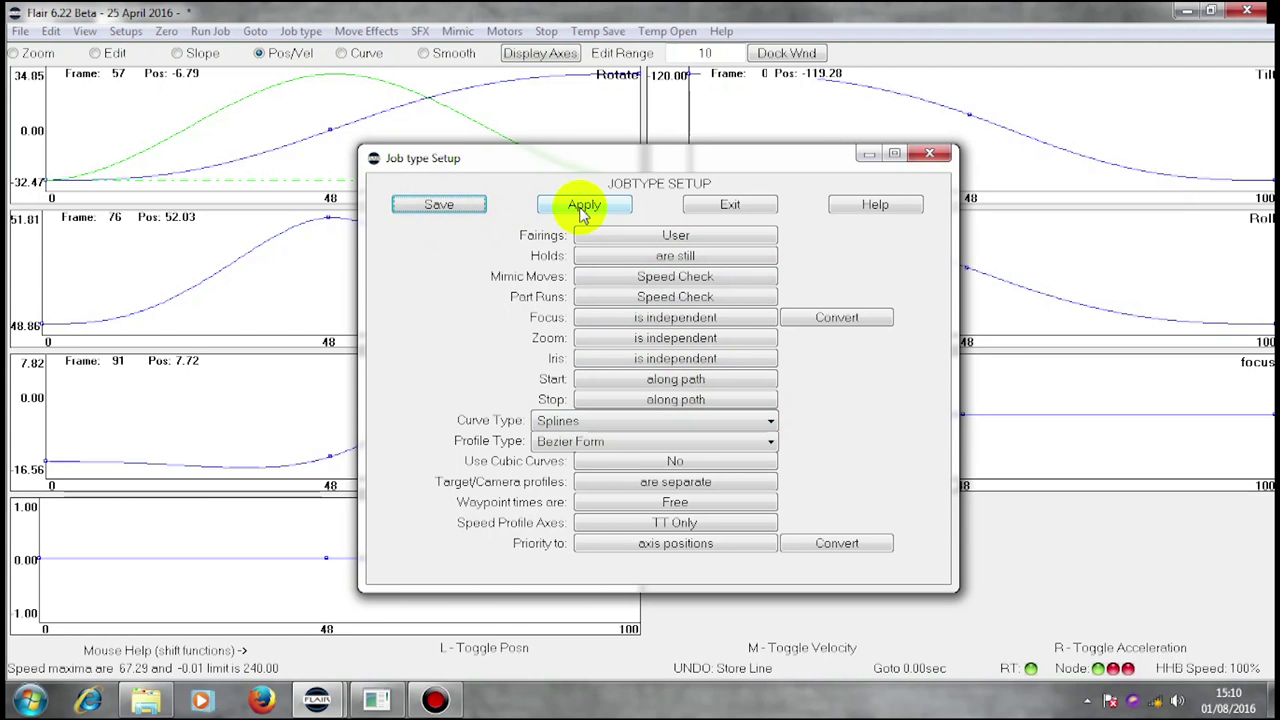
pyautogui.click(722, 205)
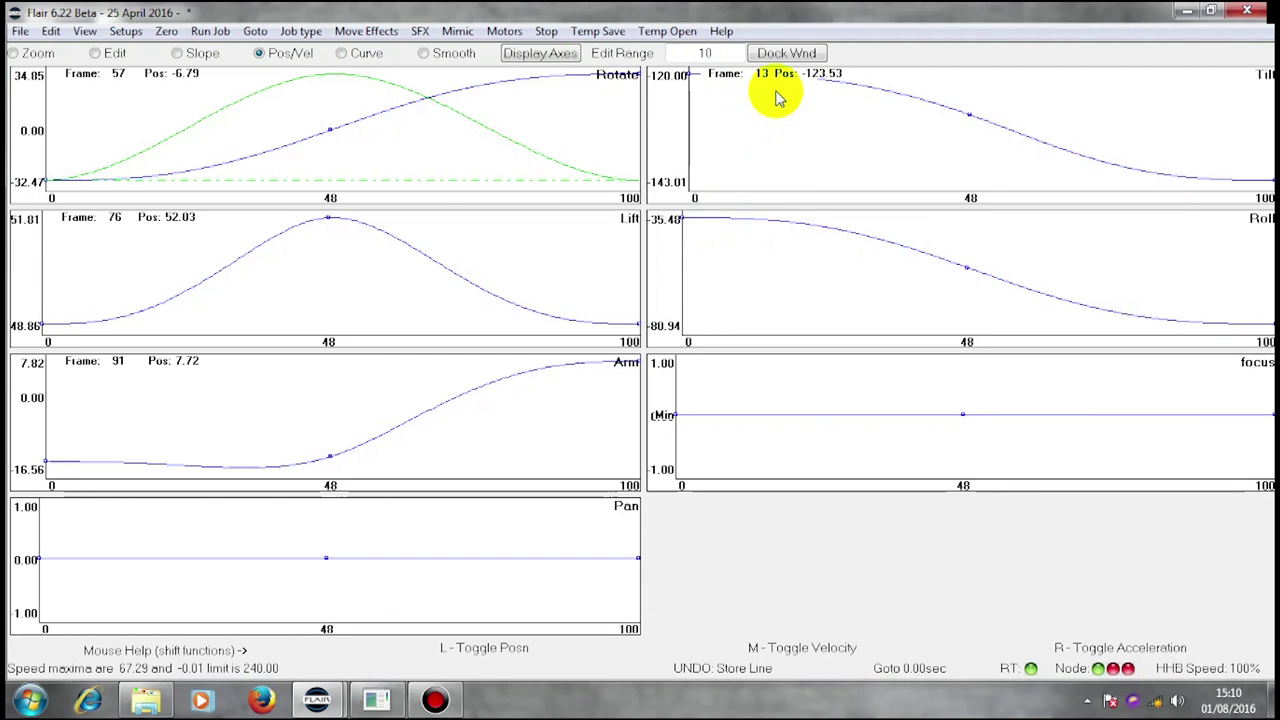